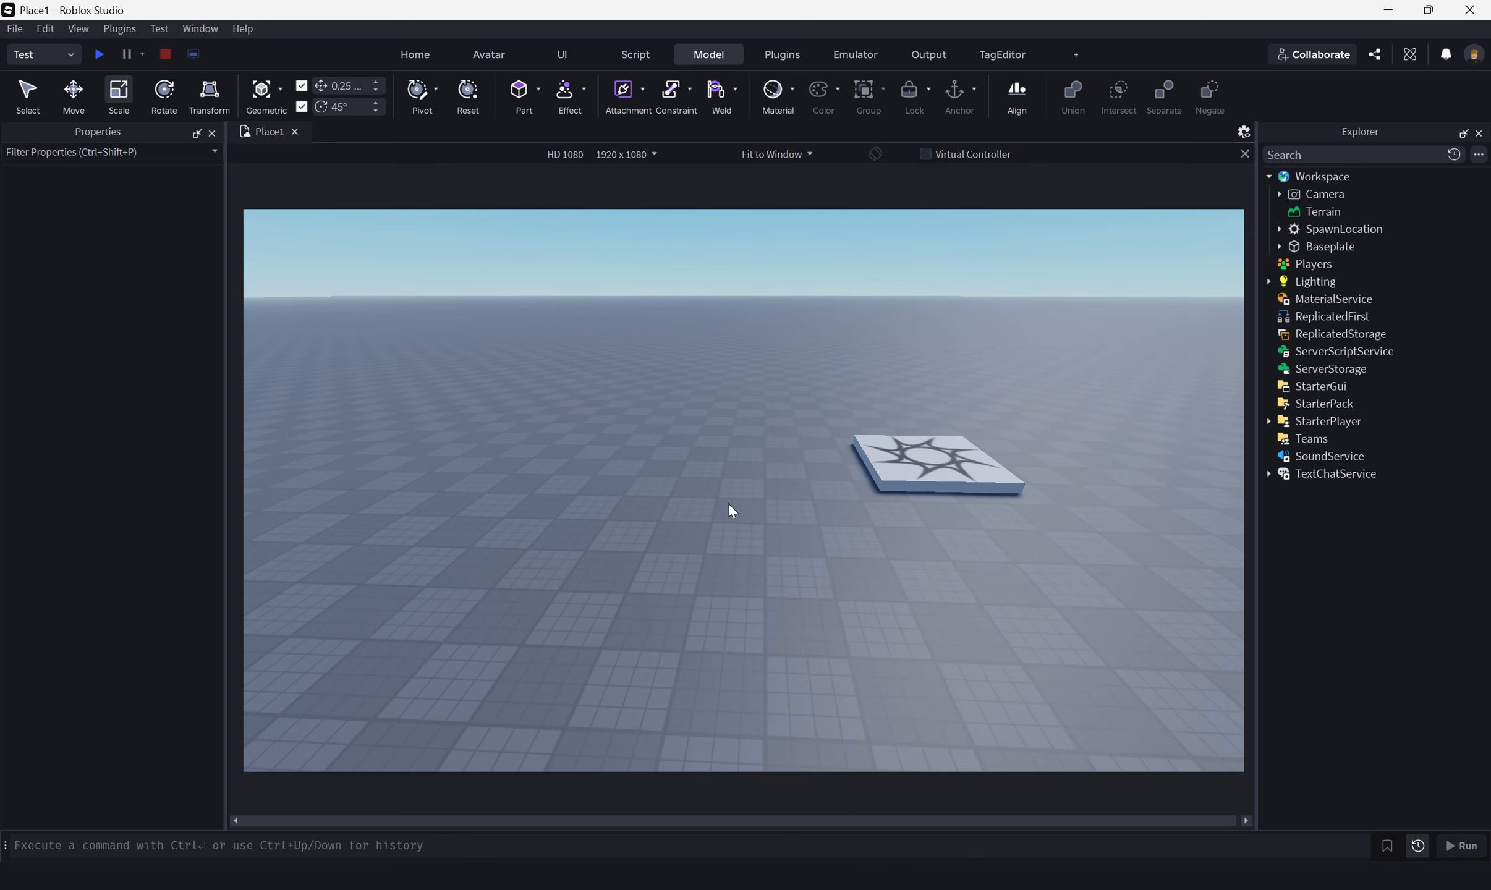
# Step: Insert a block part on the baseplate away from the spawn location and place a duplicate of it alongside
pyautogui.press('XF86AudioRaiseVolume')
pyautogui.press('w')
pyautogui.moveTo(744, 403); pyautogui.dragTo(744, 403, button='right')
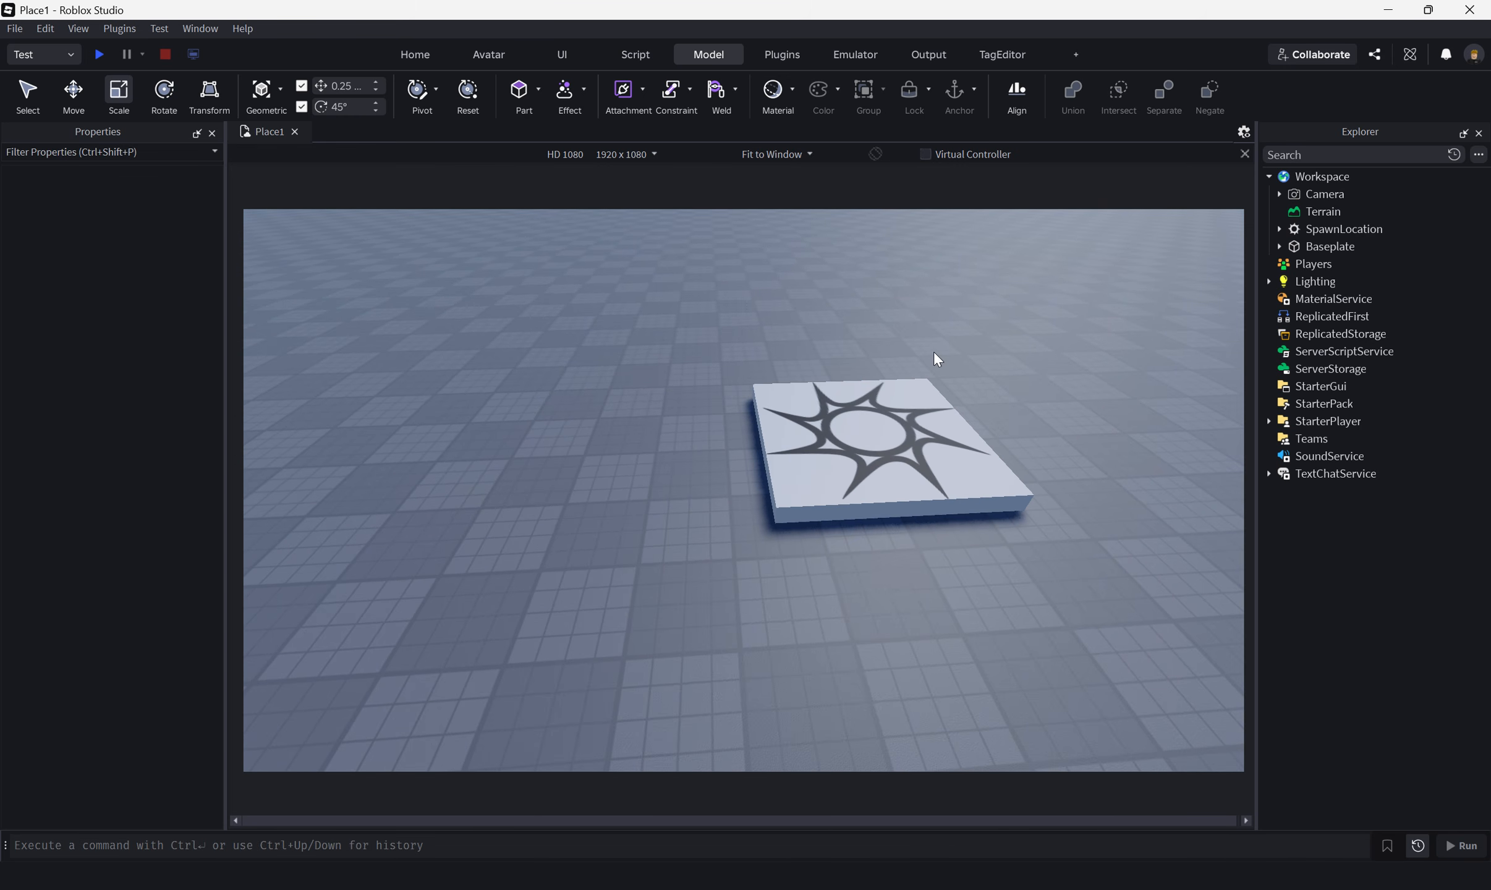
pyautogui.click(508, 93)
pyautogui.moveTo(737, 487); pyautogui.dragTo(524, 489)
pyautogui.press('a')
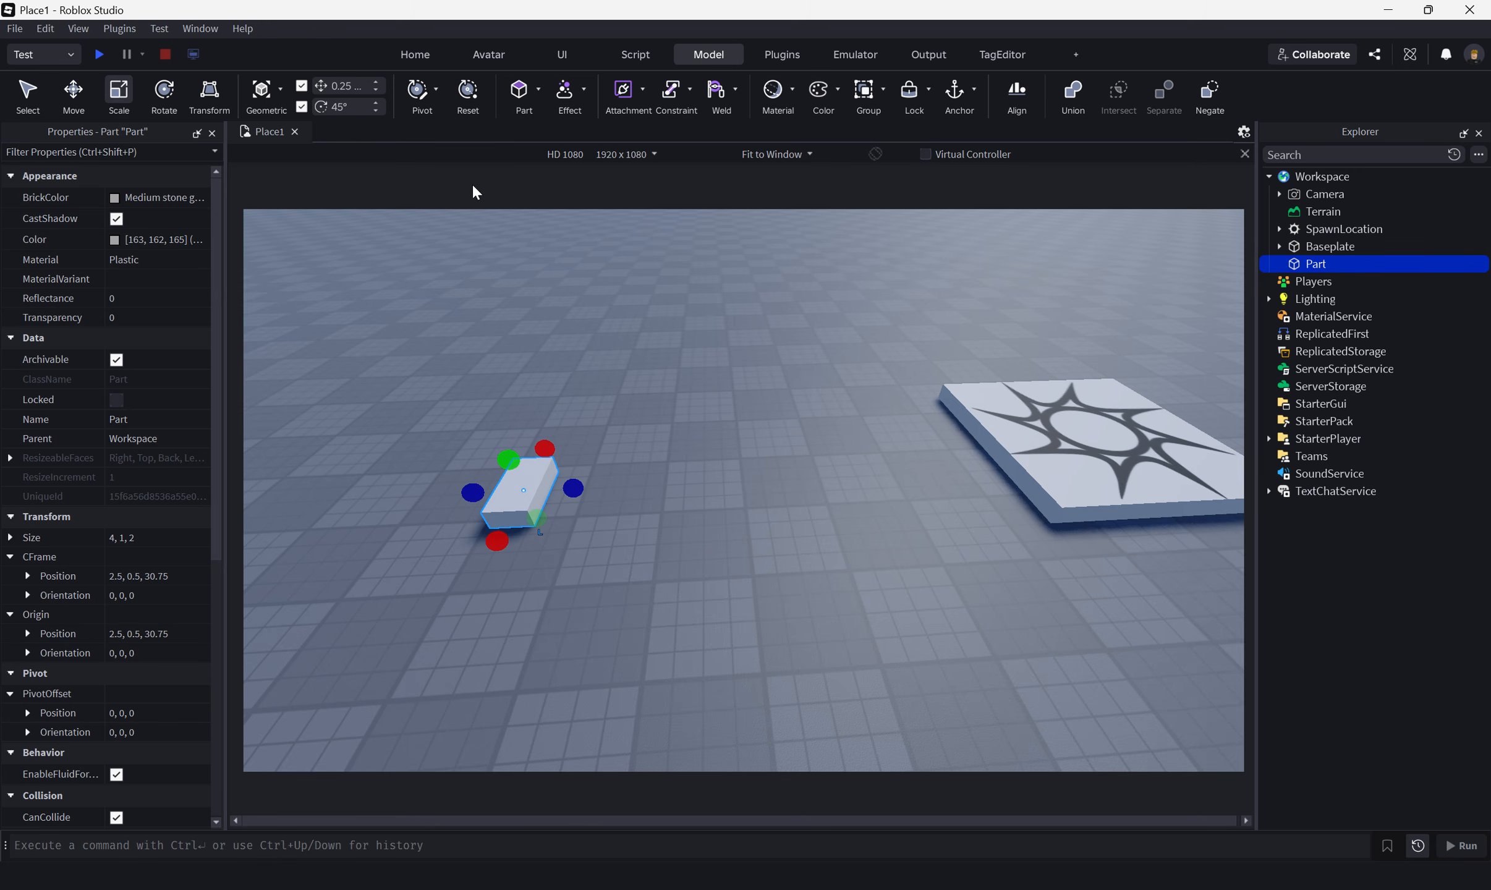
pyautogui.hotkey('ctrl', 'd')
pyautogui.moveTo(522, 490); pyautogui.dragTo(685, 488)
# Step: Add one attachment to each of the two block parts
pyautogui.click(525, 485)
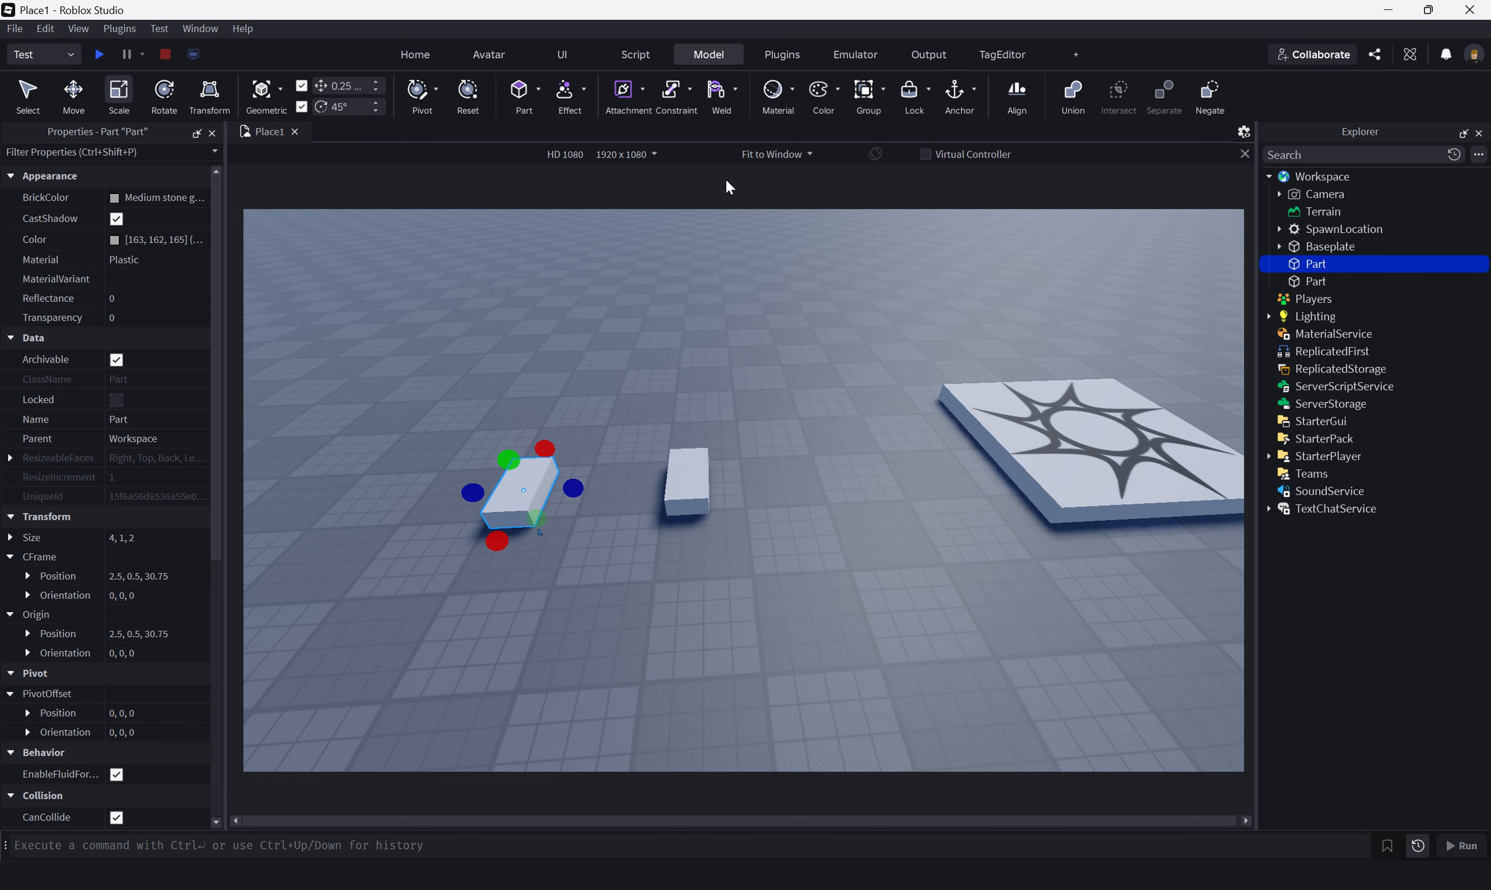
pyautogui.click(621, 96)
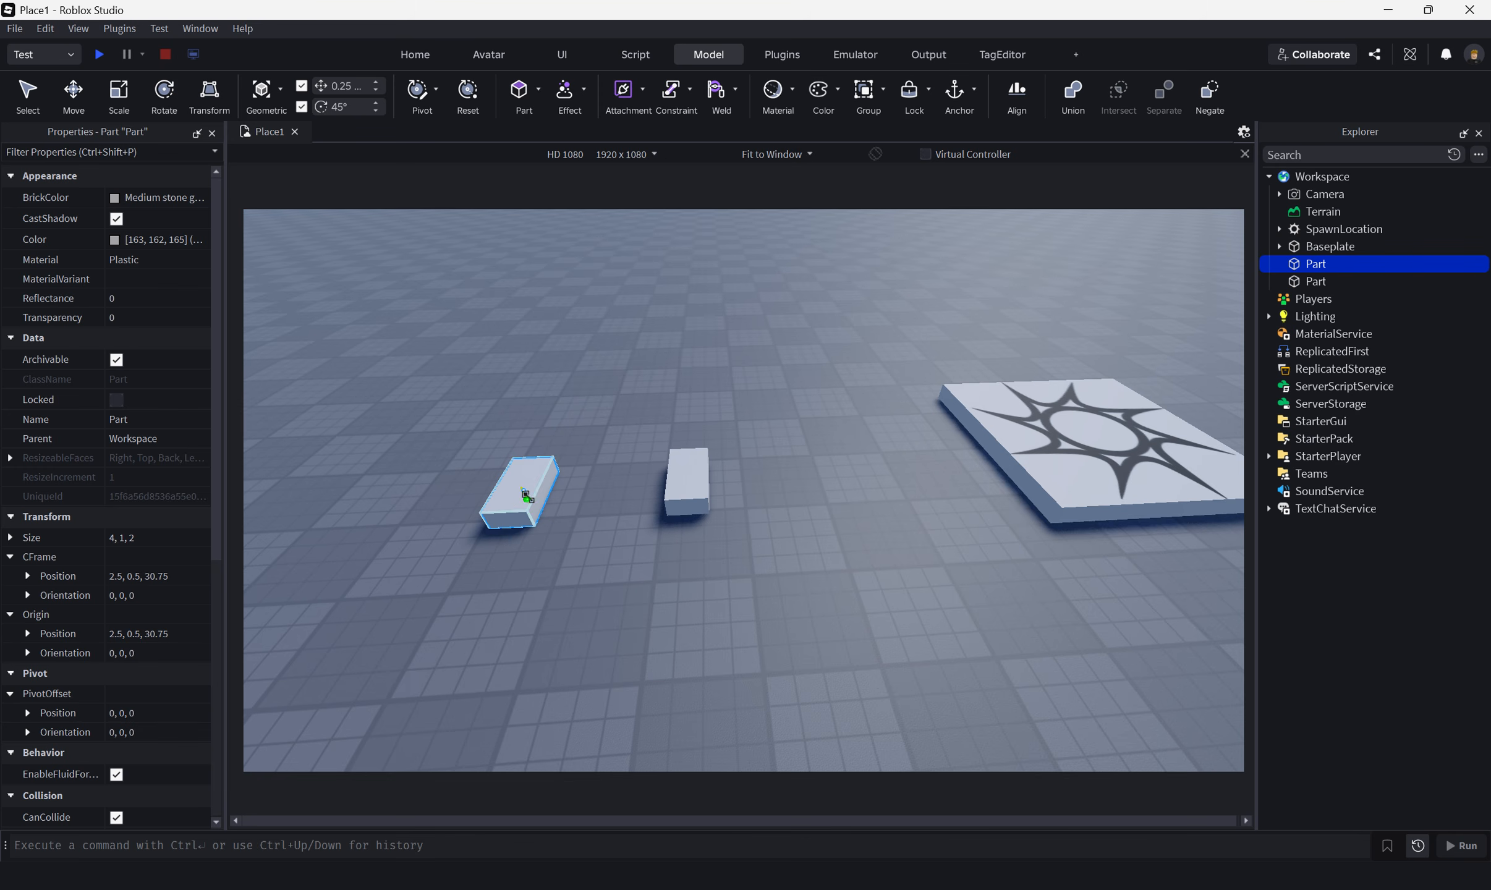
pyautogui.click(543, 492)
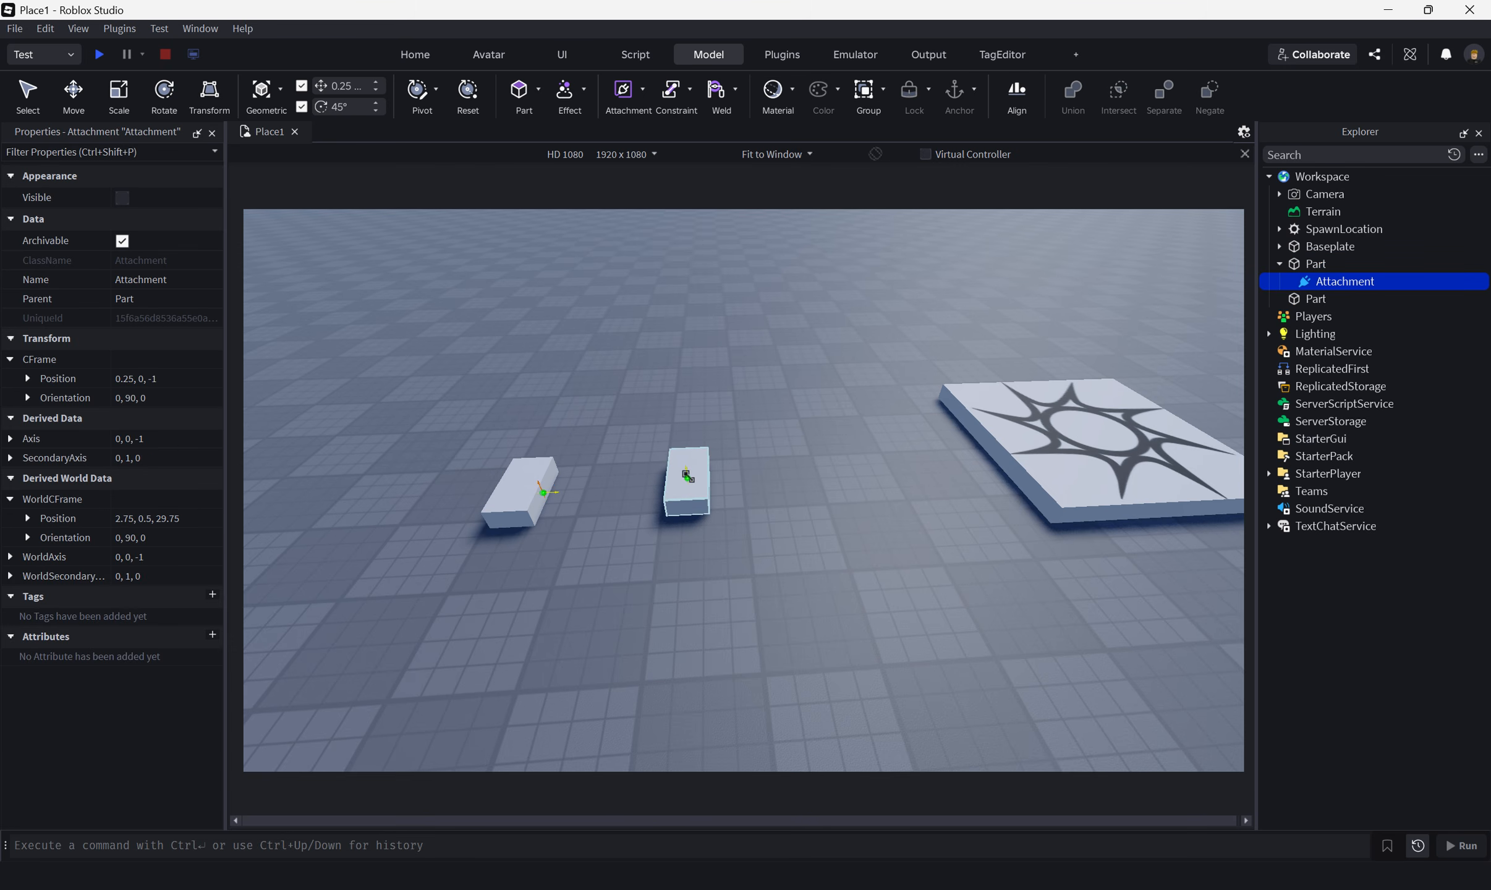
pyautogui.click(687, 471)
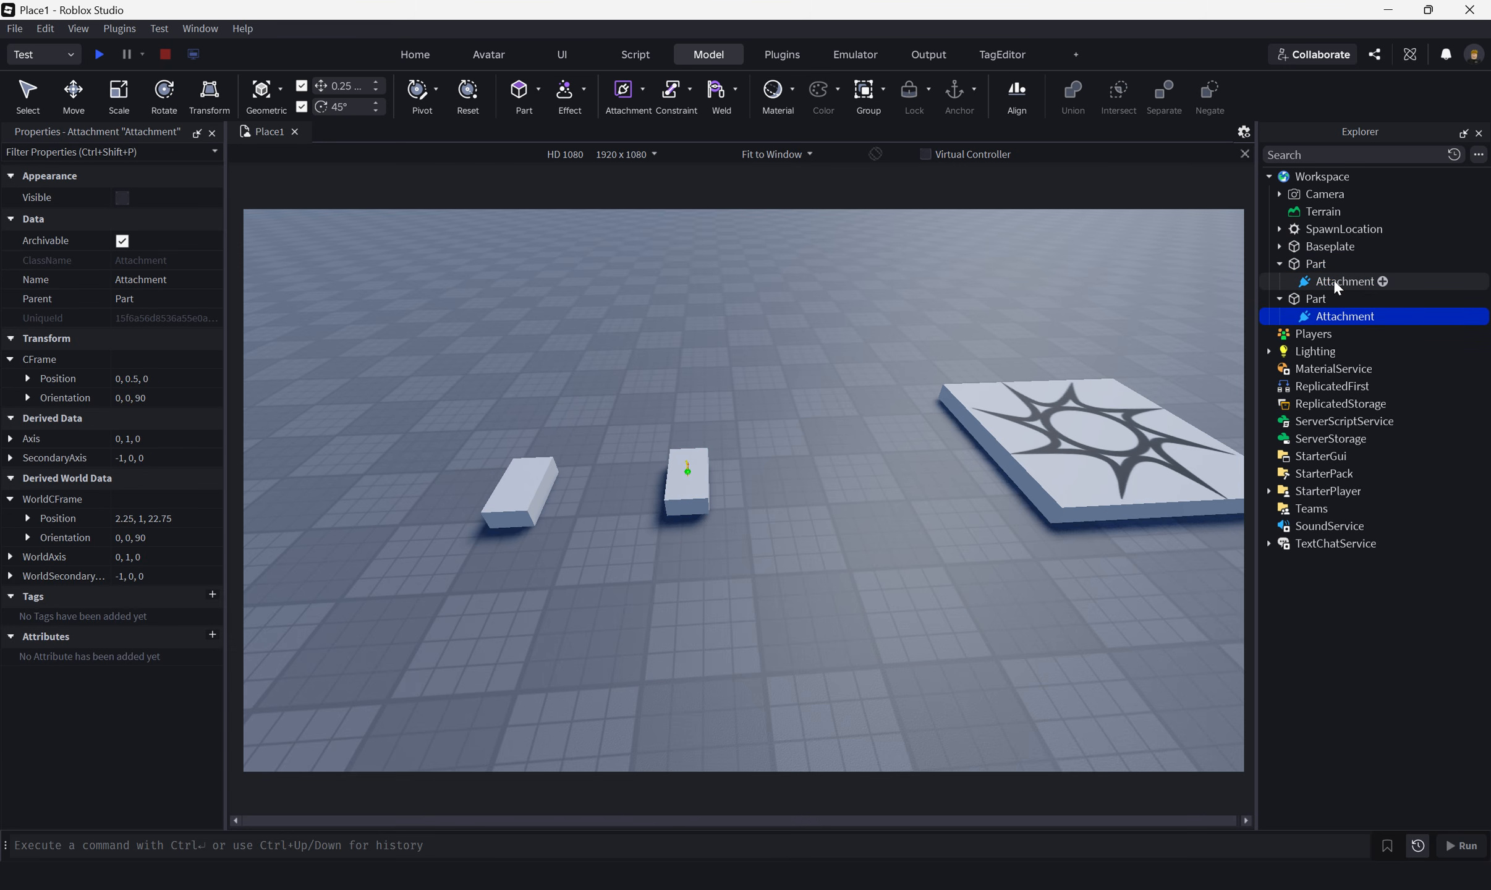
# Step: Rename the first block part, the one farther from the spawn location, as 1
pyautogui.click(1321, 262)
pyautogui.rightClick(1321, 262)
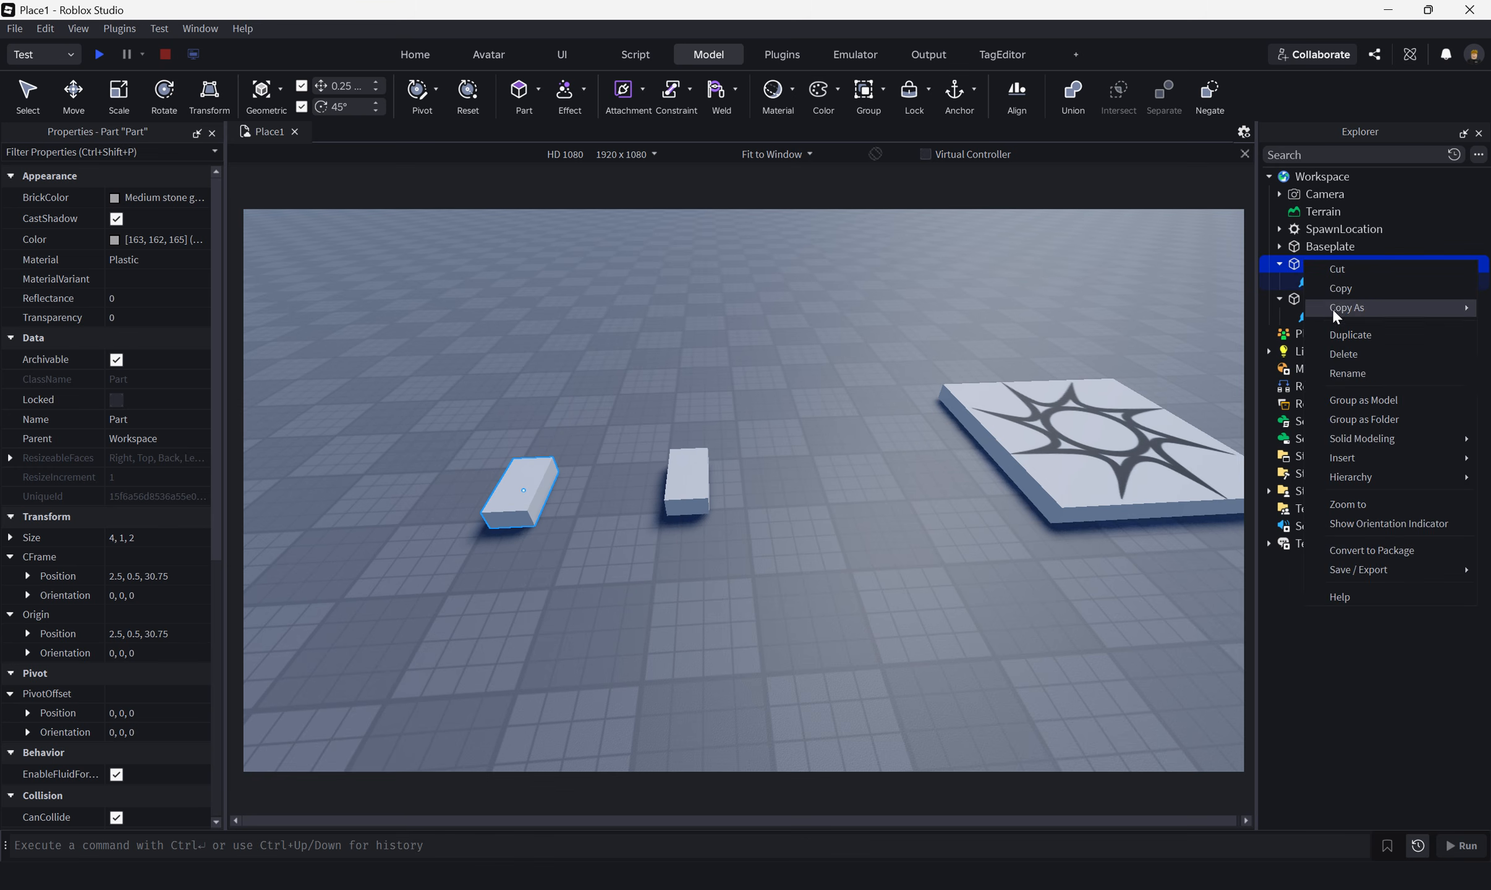
pyautogui.click(1352, 373)
pyautogui.write('1')
pyautogui.press('Return')
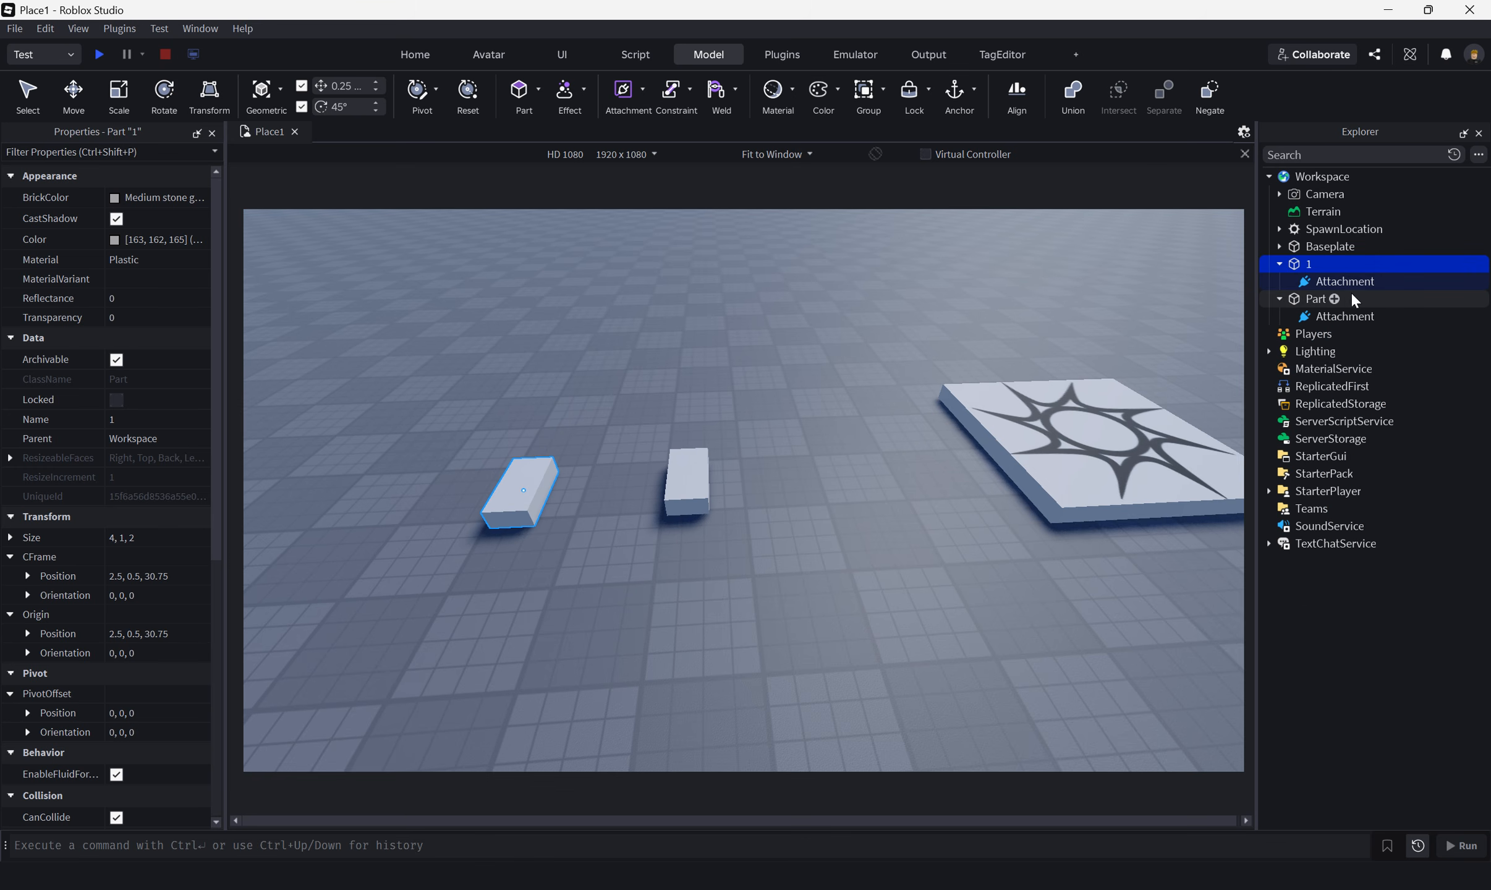
# Step: Rename the duplicate block part as 2
pyautogui.click(1292, 297)
pyautogui.rightClick(1291, 297)
pyautogui.click(1332, 407)
pyautogui.write('2')
pyautogui.press('Return')
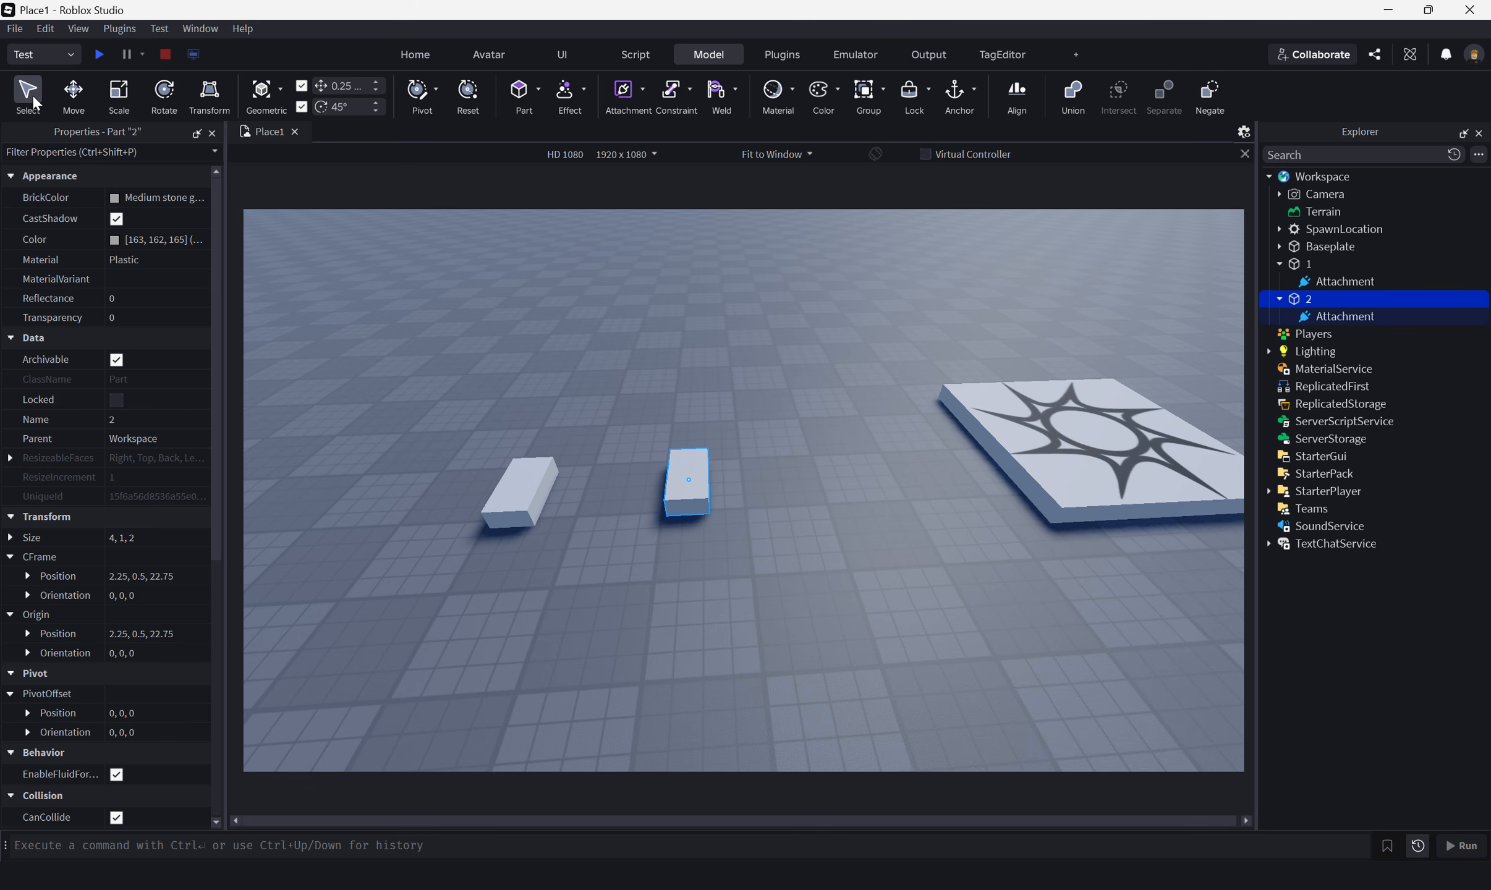
# Step: Add a Trail effect to part 1
pyautogui.click(1305, 283)
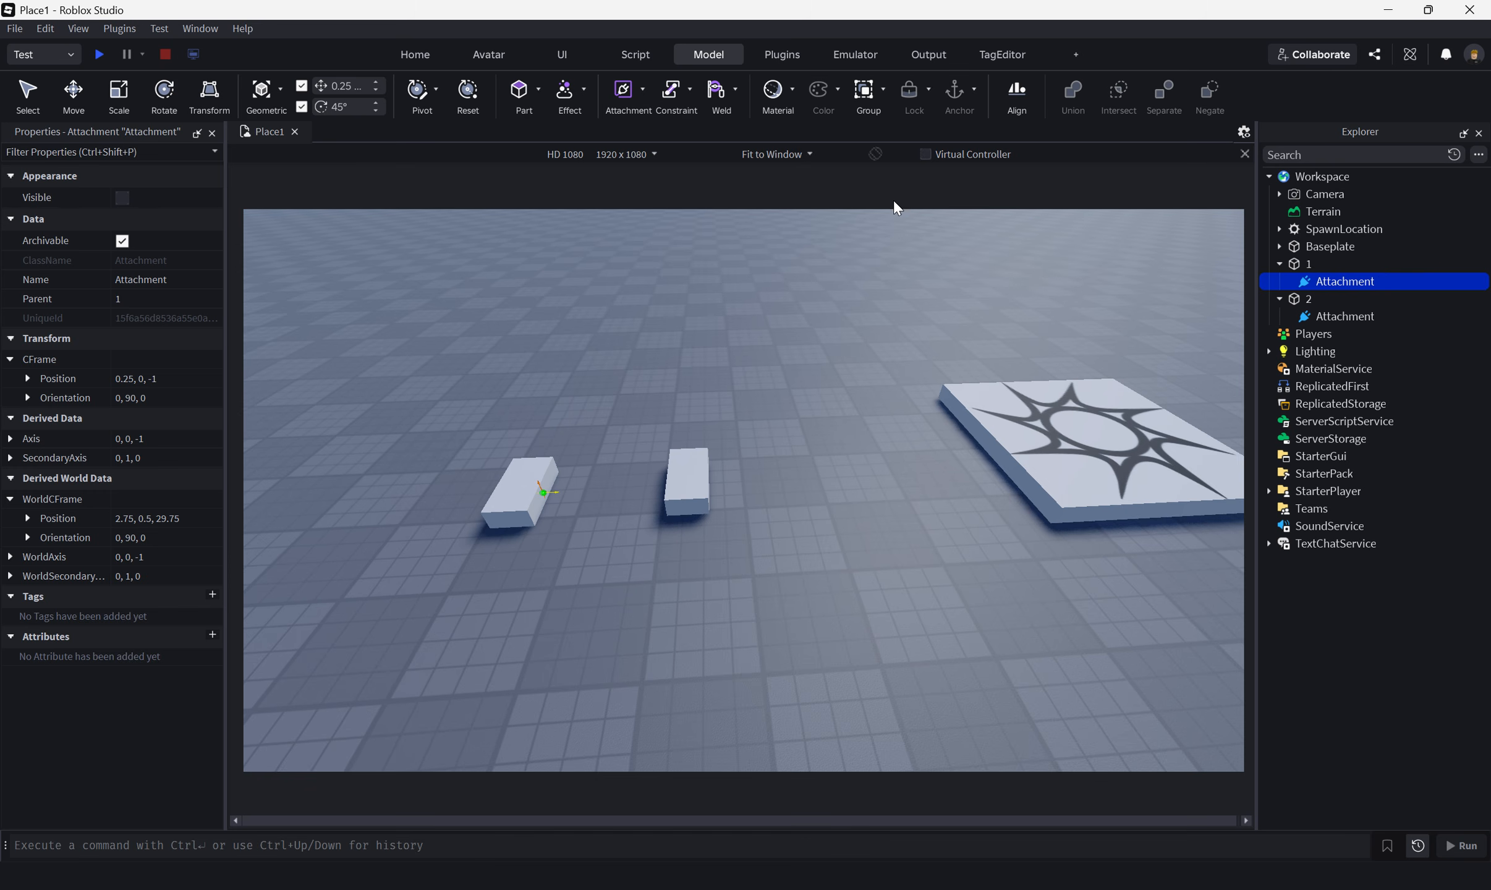
pyautogui.click(1301, 266)
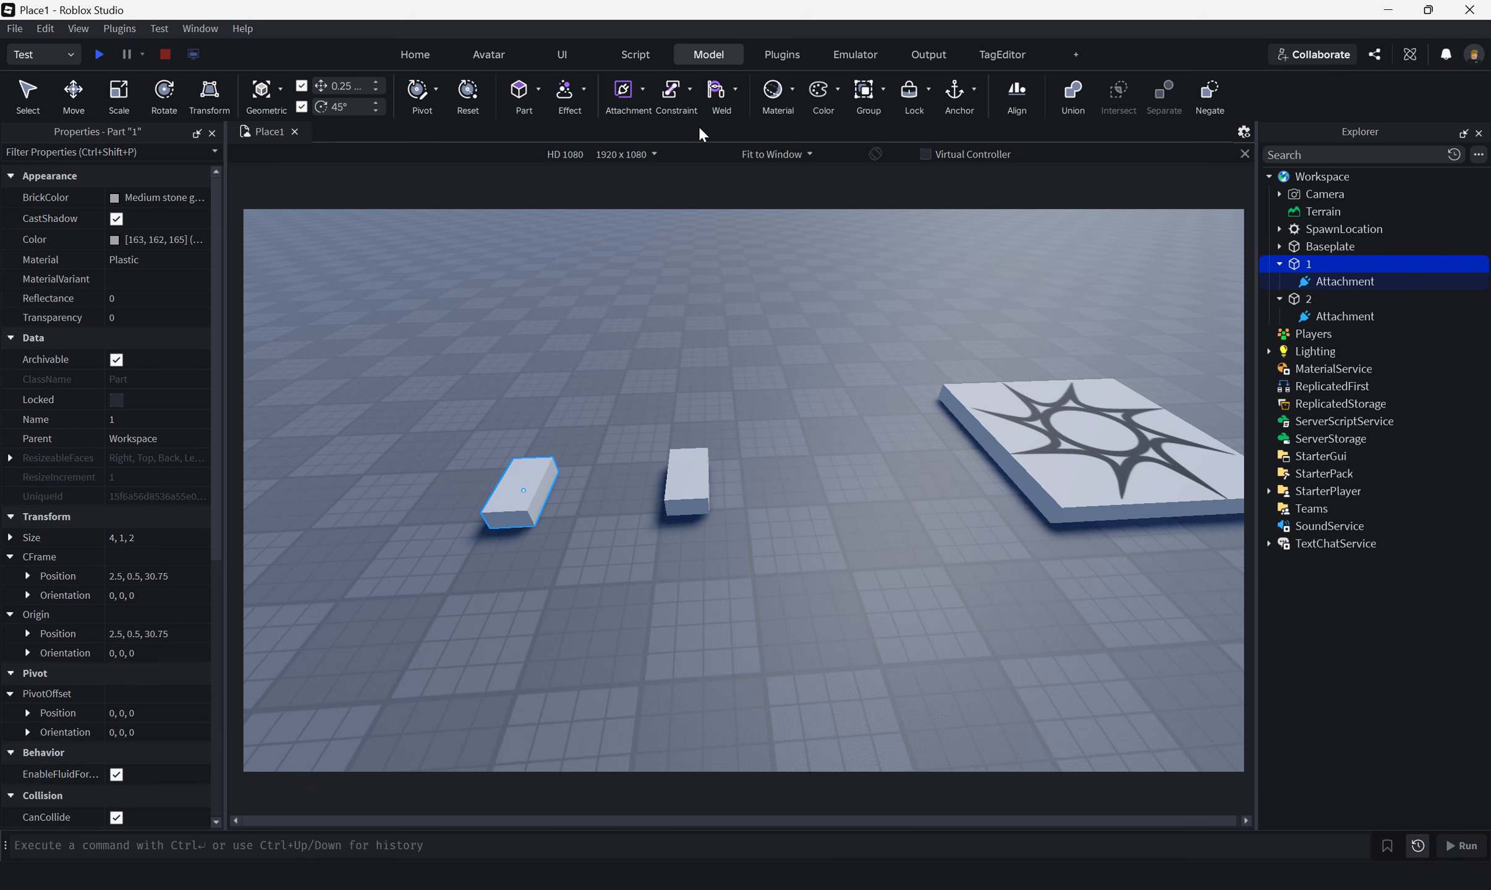
pyautogui.click(583, 93)
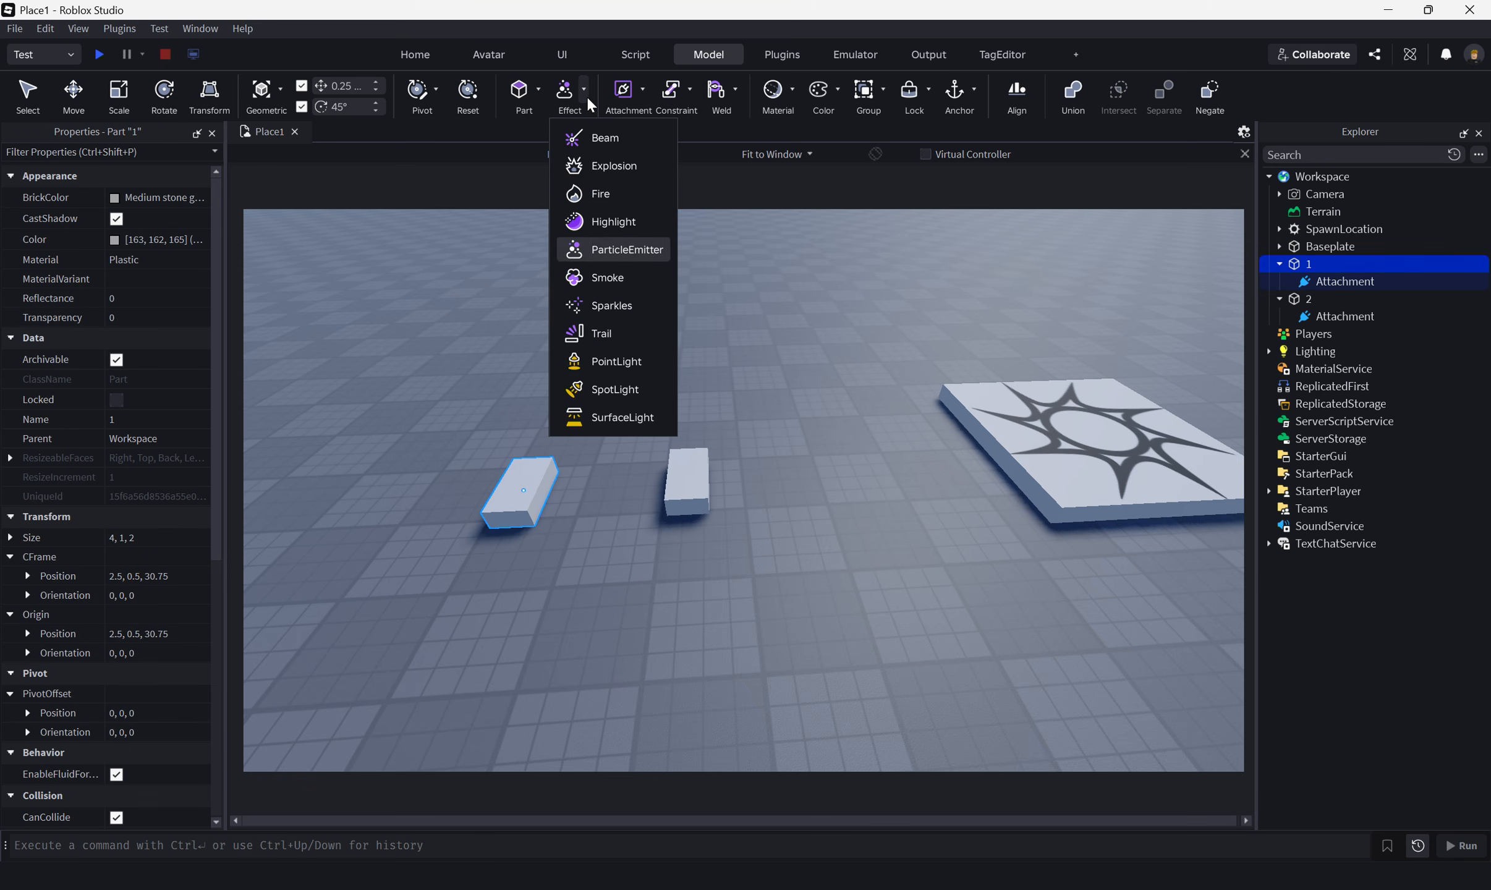
pyautogui.click(612, 333)
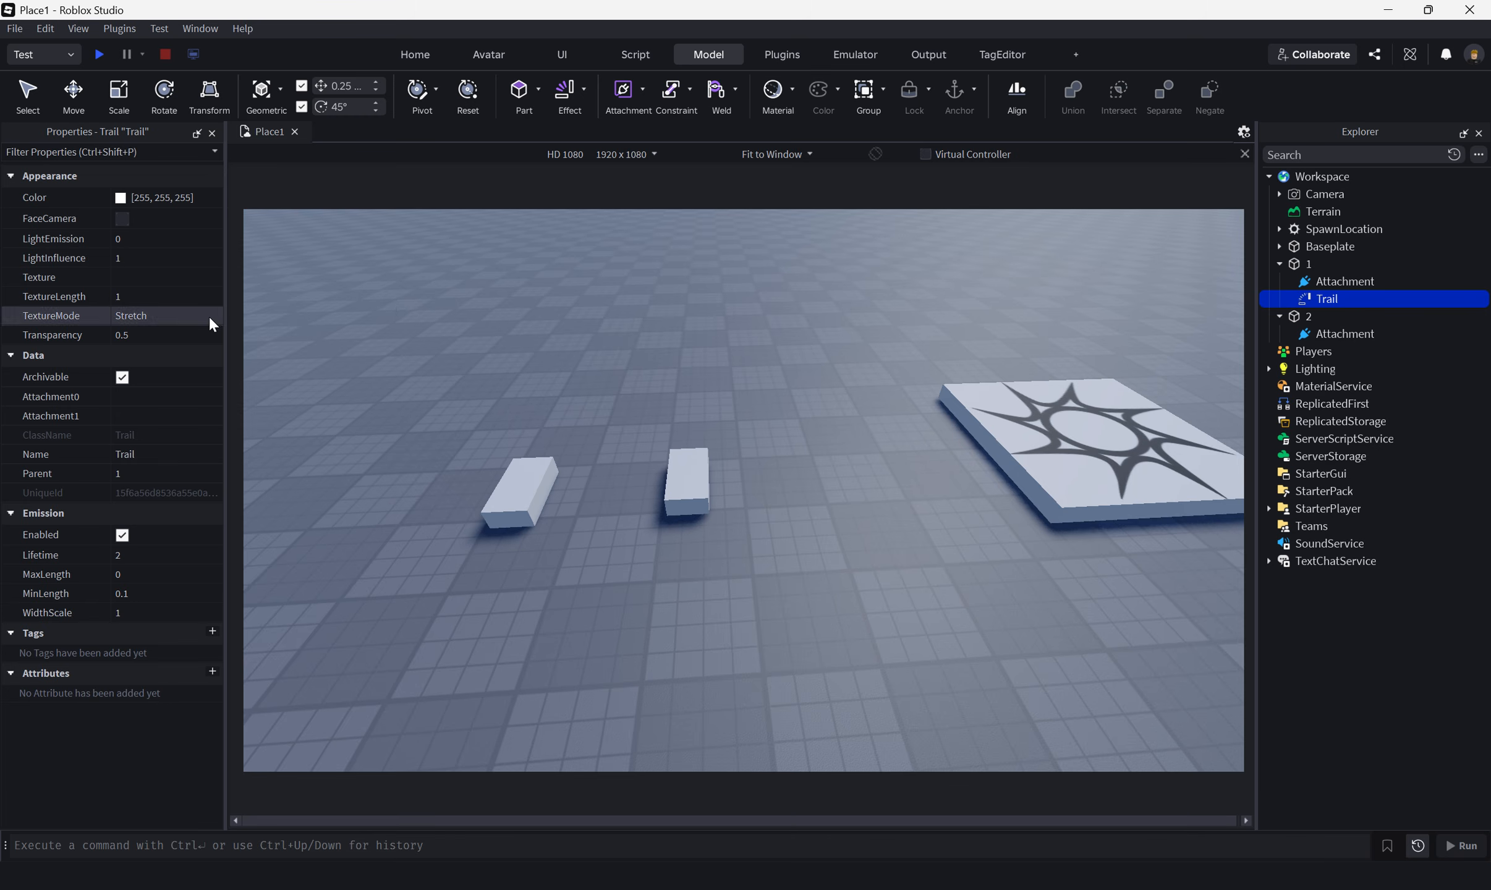
# Step: Set the trail's Attachment0 to part 1's attachment and its Attachment1 to part 2's attachment
pyautogui.press('w')
pyautogui.moveTo(567, 454); pyautogui.dragTo(567, 455, button='right')
pyautogui.click(156, 396)
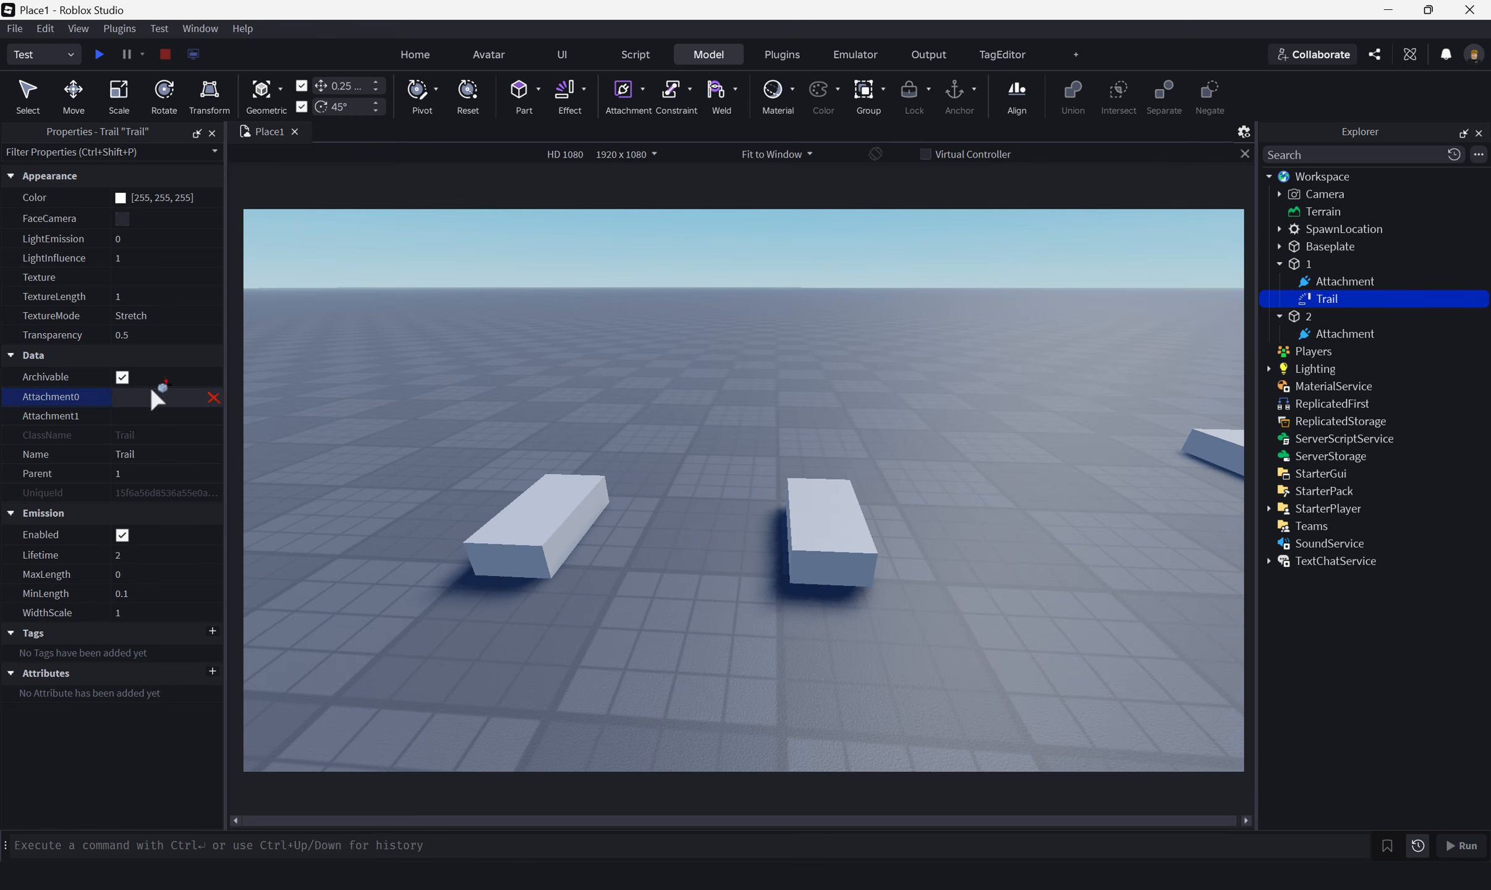
pyautogui.click(1316, 279)
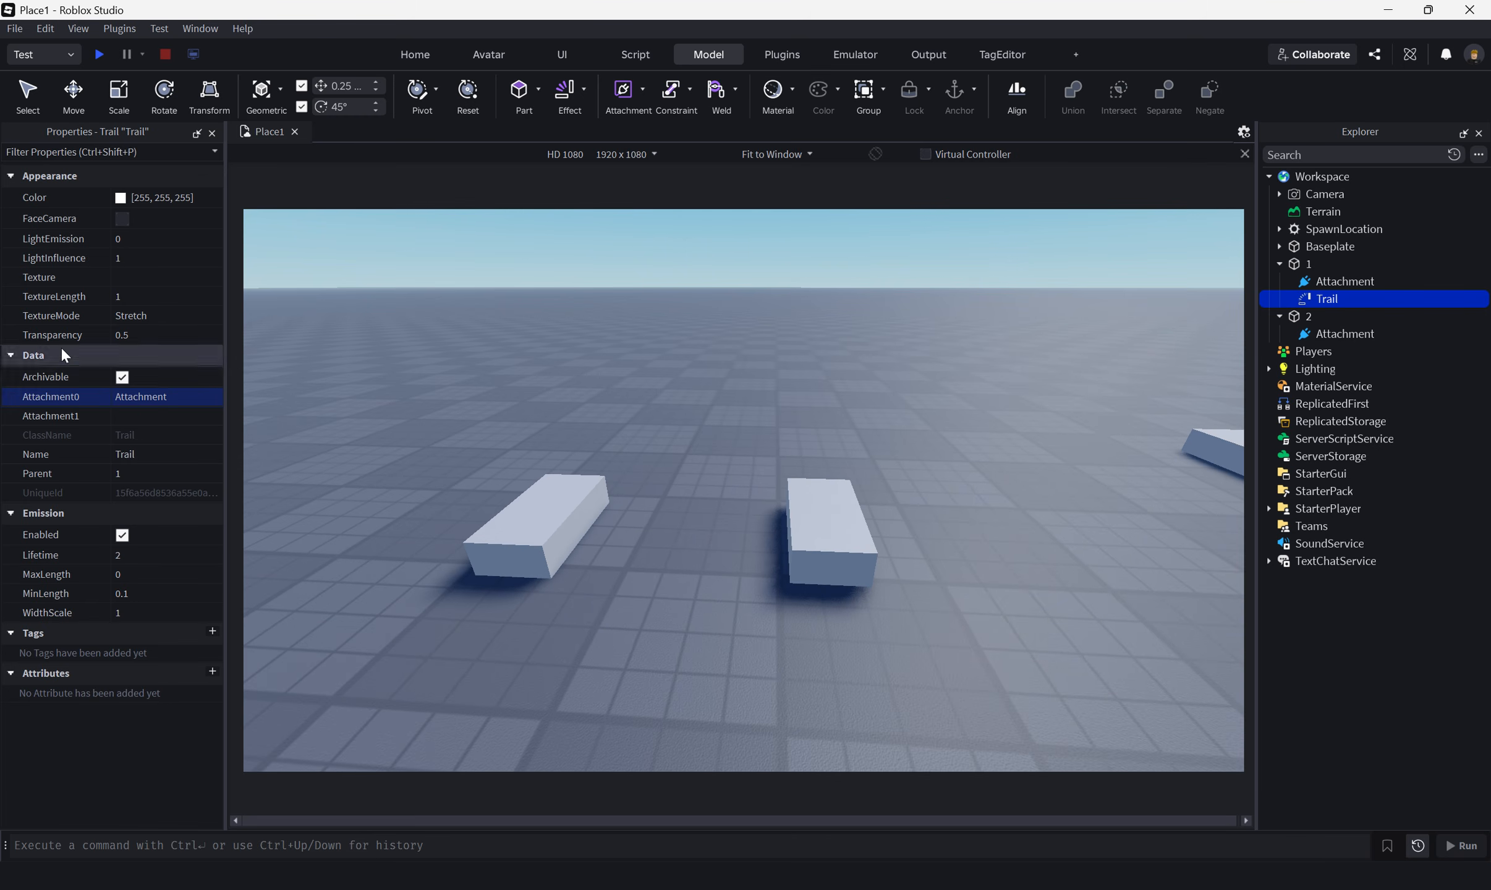
pyautogui.click(156, 415)
pyautogui.click(1334, 335)
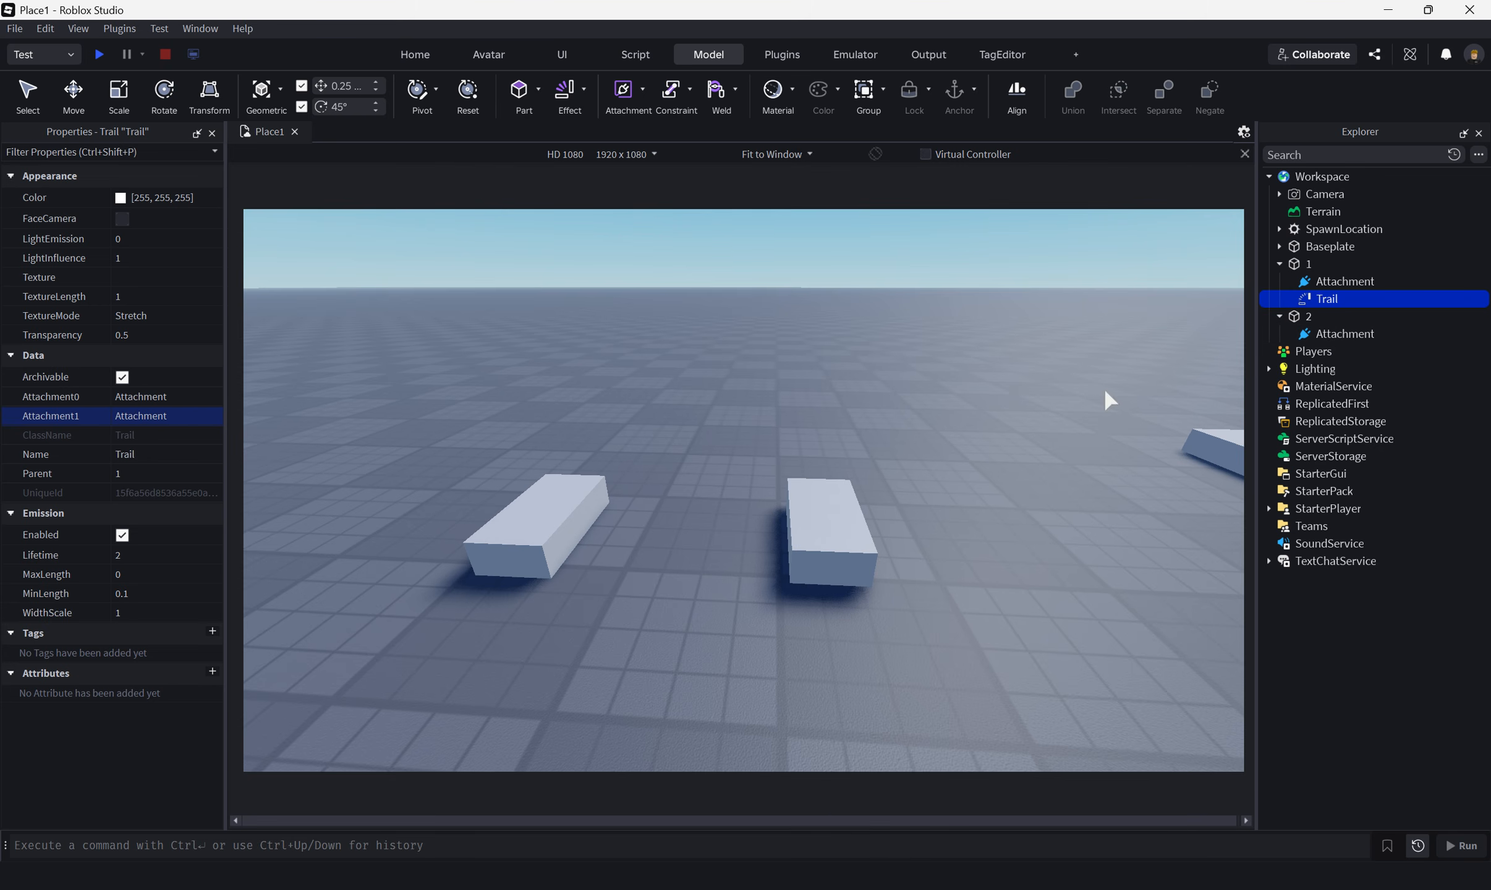
# Step: Change the trail's Color to yellow (255, 255, 0)
pyautogui.press('w')
pyautogui.moveTo(836, 347); pyautogui.dragTo(836, 347, button='right')
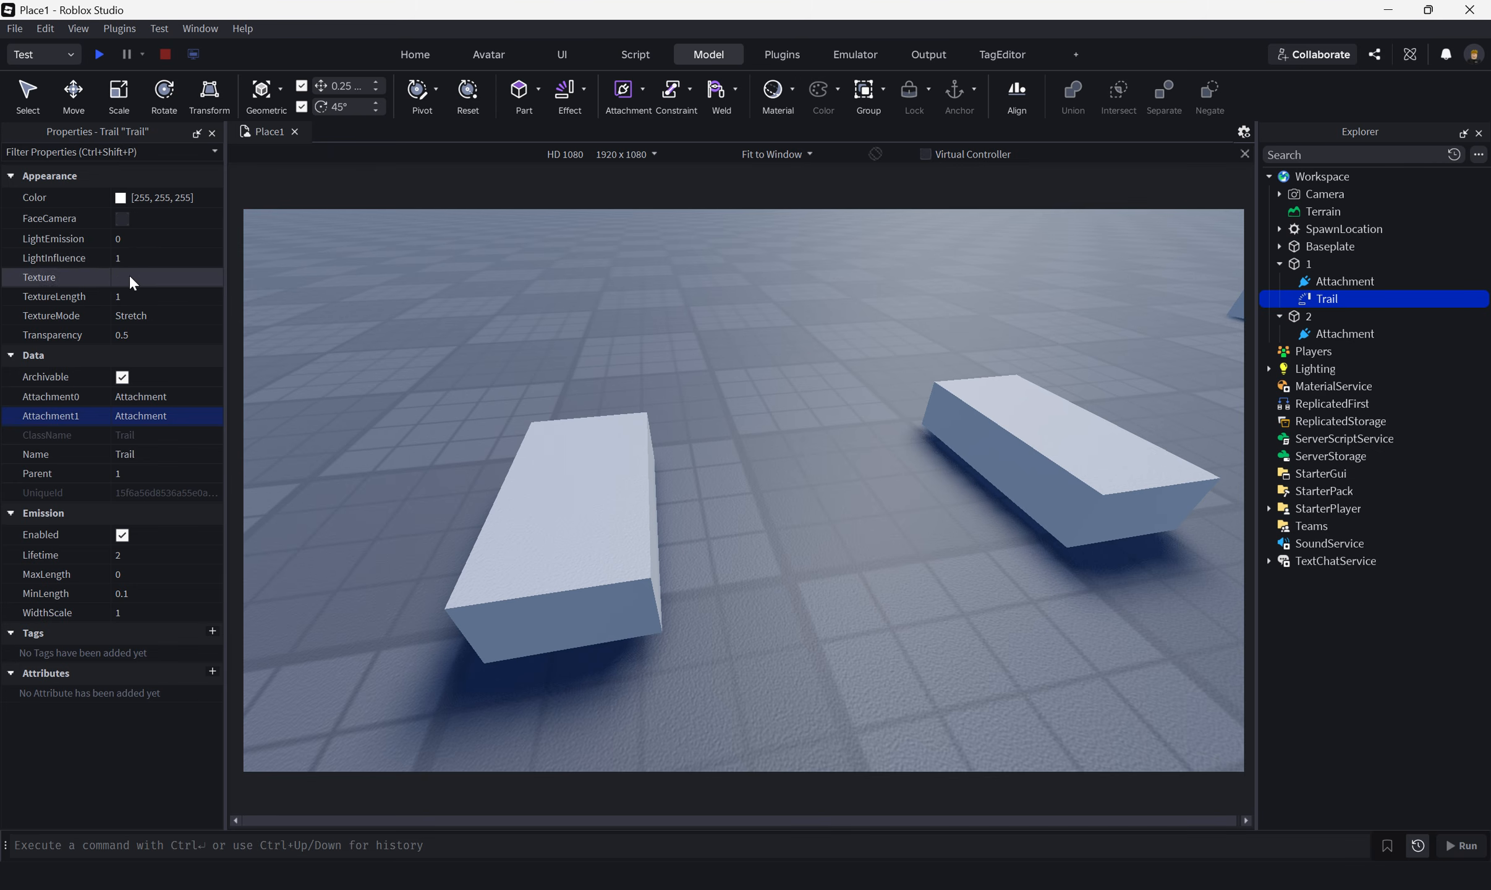
pyautogui.click(120, 197)
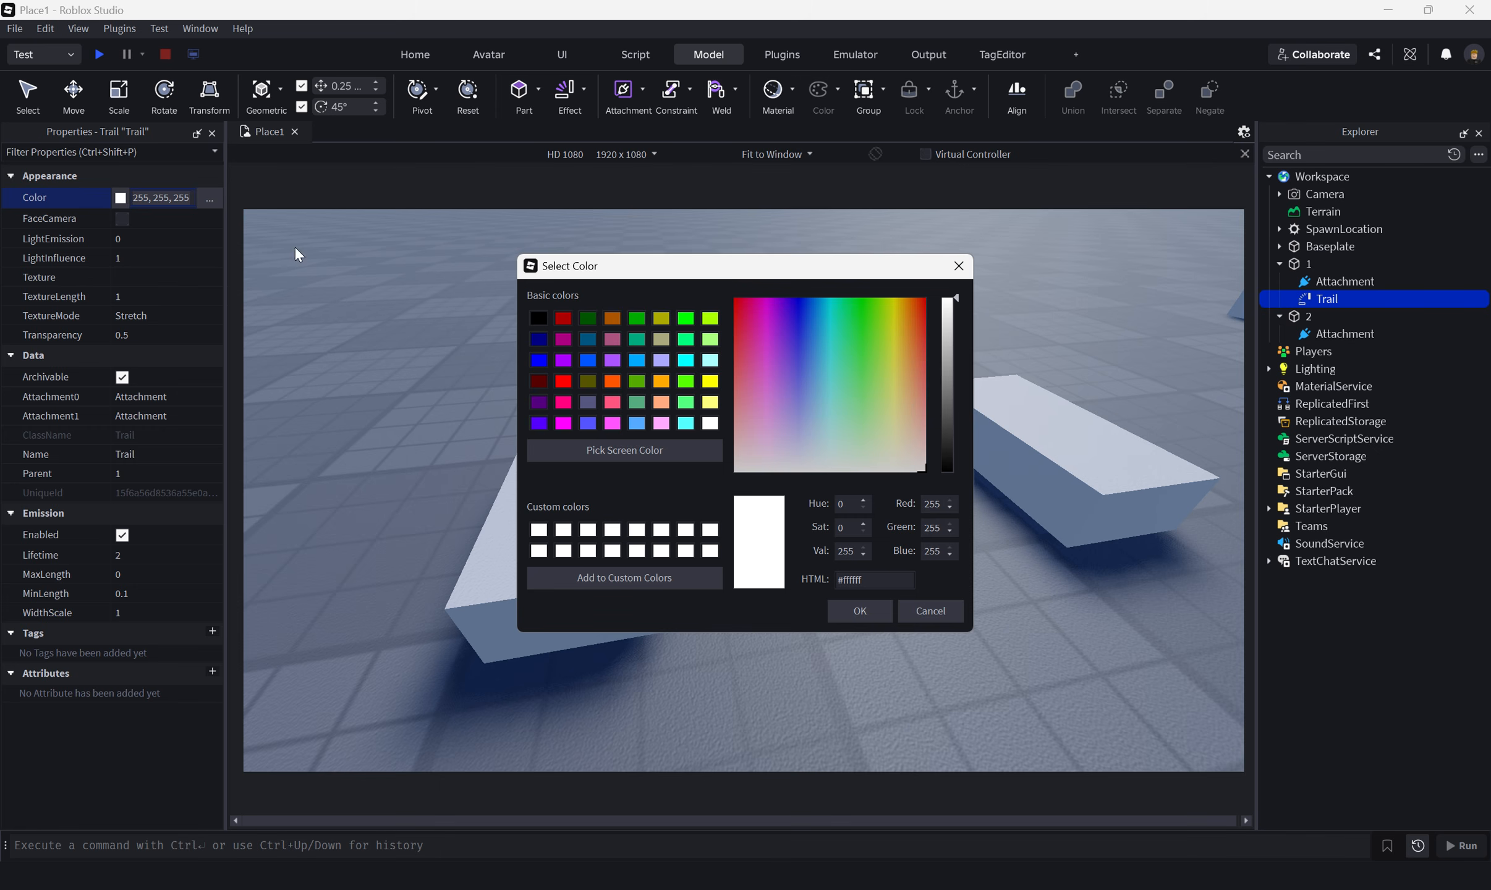
pyautogui.click(563, 322)
pyautogui.click(704, 384)
pyautogui.click(835, 609)
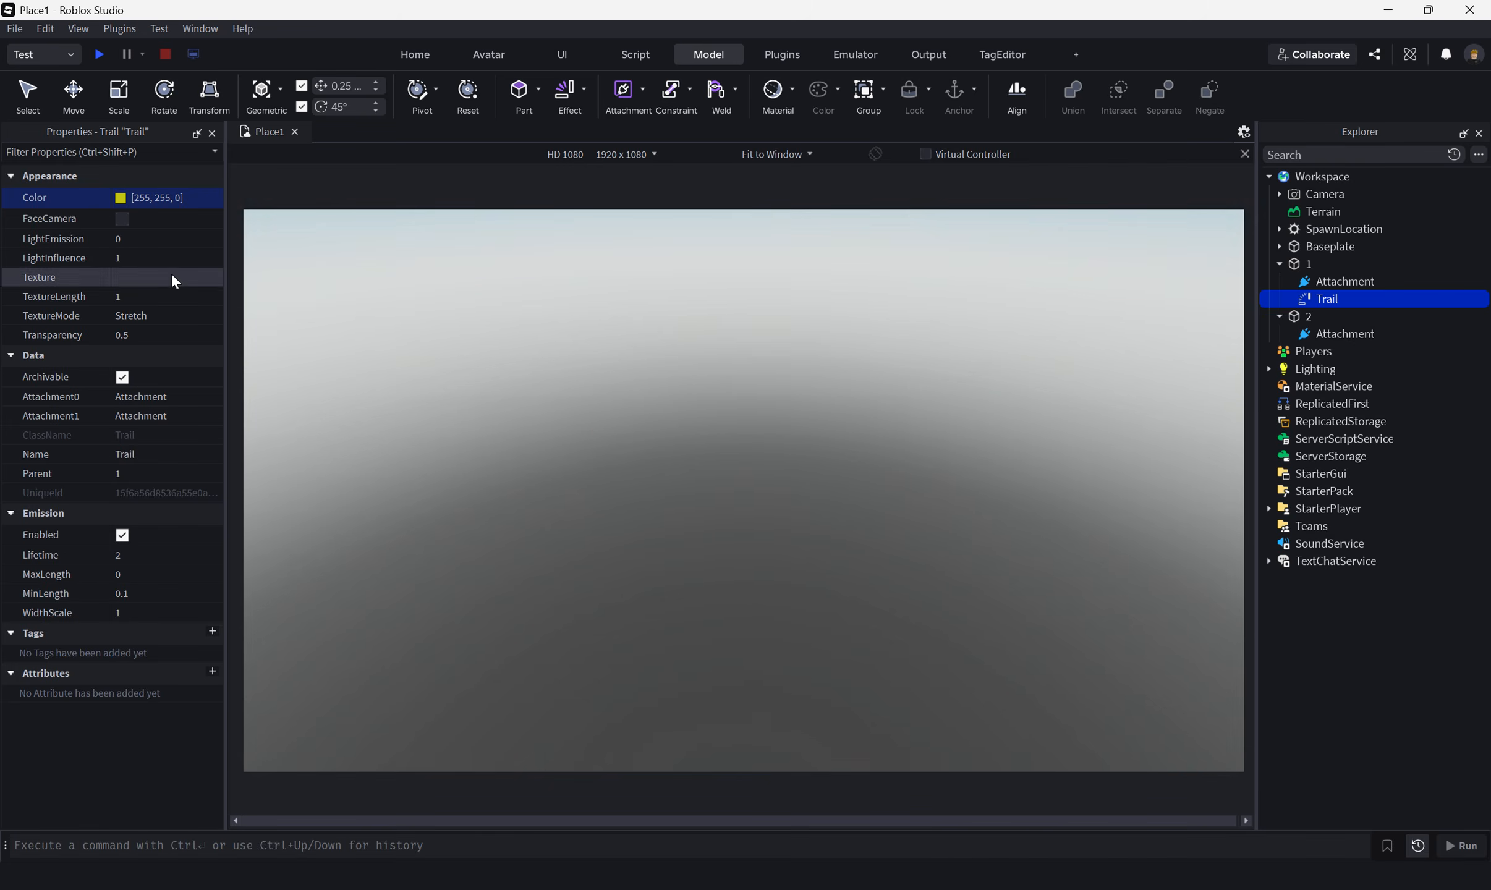
# Step: Copy the image path from the spawn location's decal and use it as the trail's Texture: rbxasset://textures/SpawnLocation.png
pyautogui.scroll(-10, 586, 396)
pyautogui.moveTo(586, 396); pyautogui.dragTo(586, 395, button='right')
pyautogui.click(127, 275)
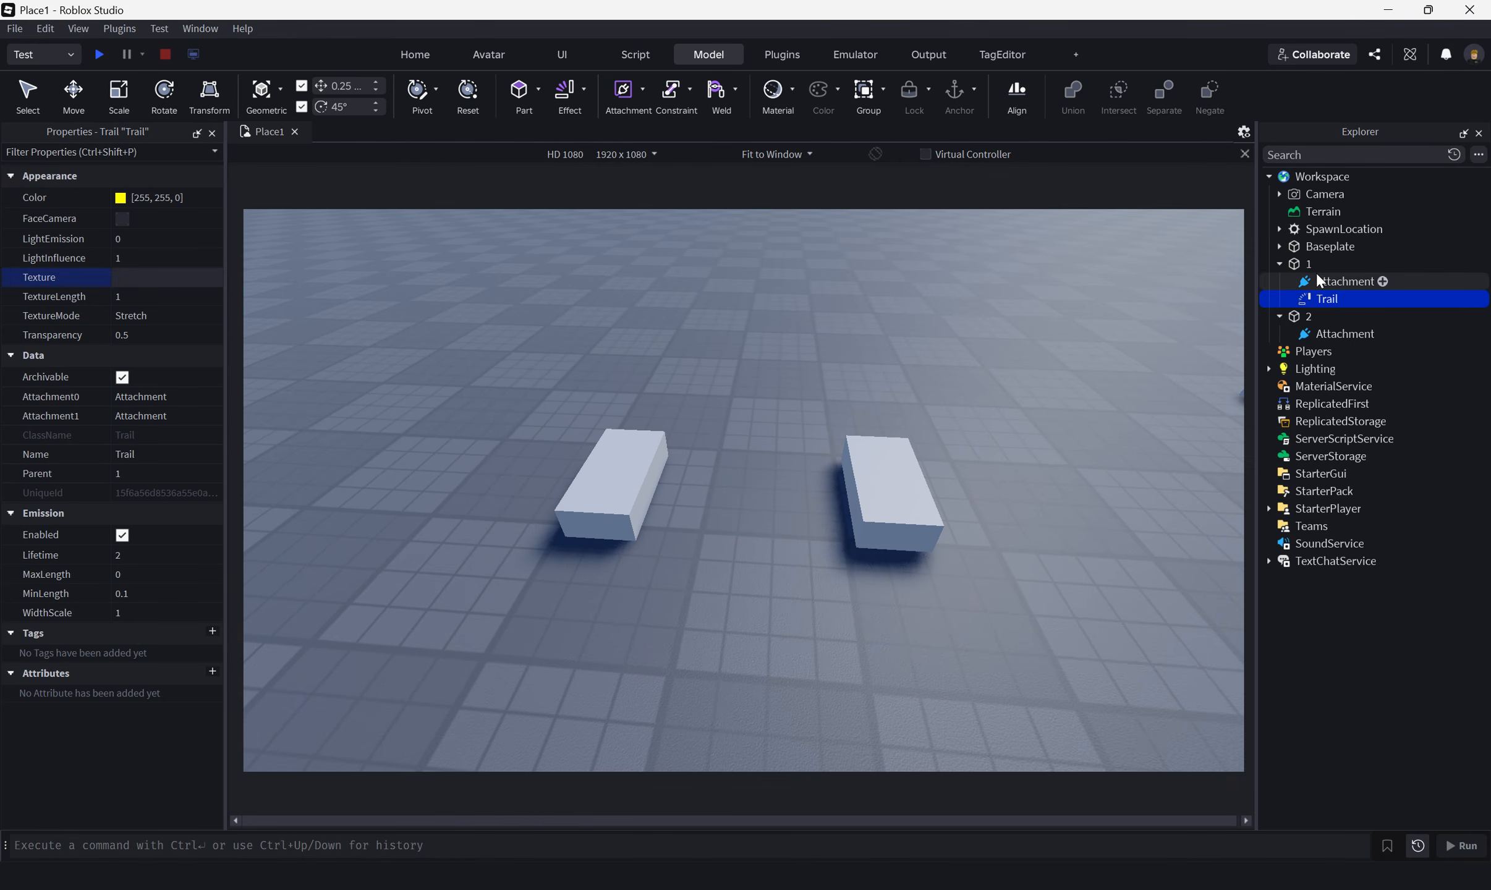
pyautogui.click(1279, 229)
pyautogui.click(1329, 246)
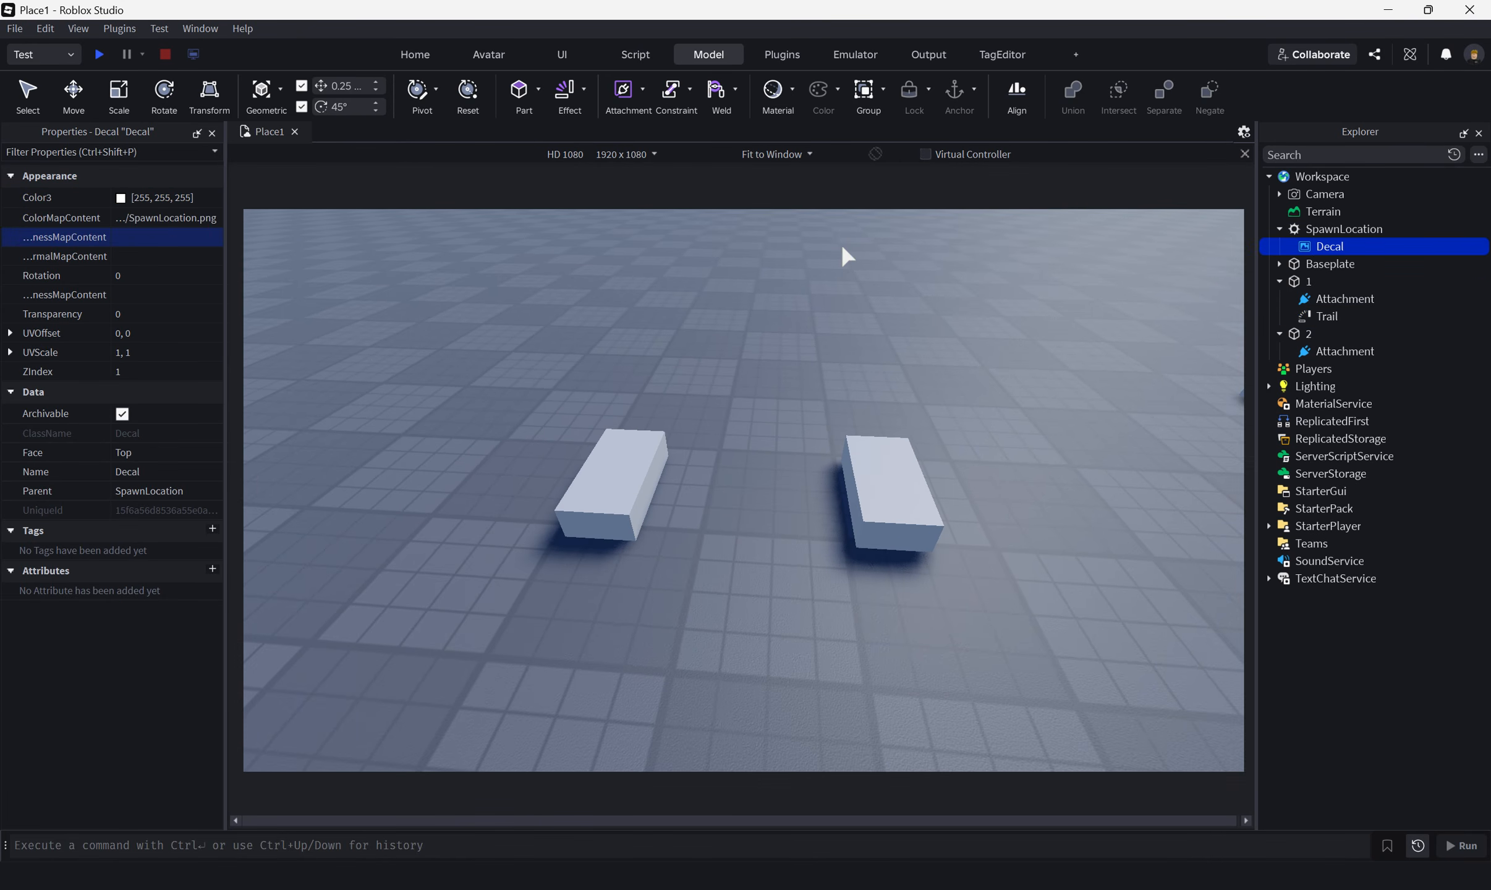
pyautogui.click(178, 225)
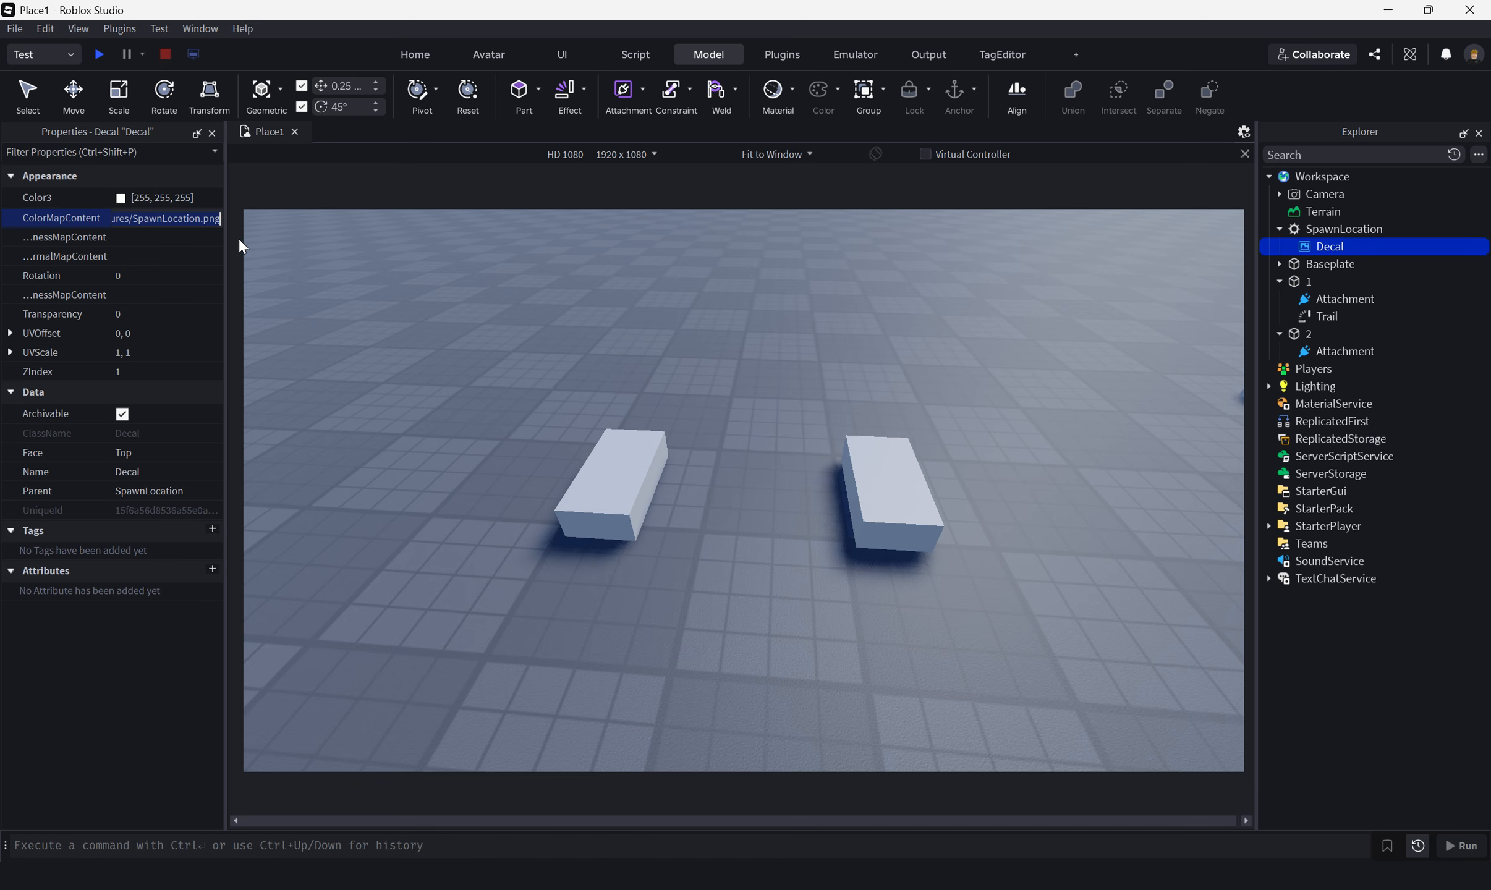
pyautogui.click(1320, 315)
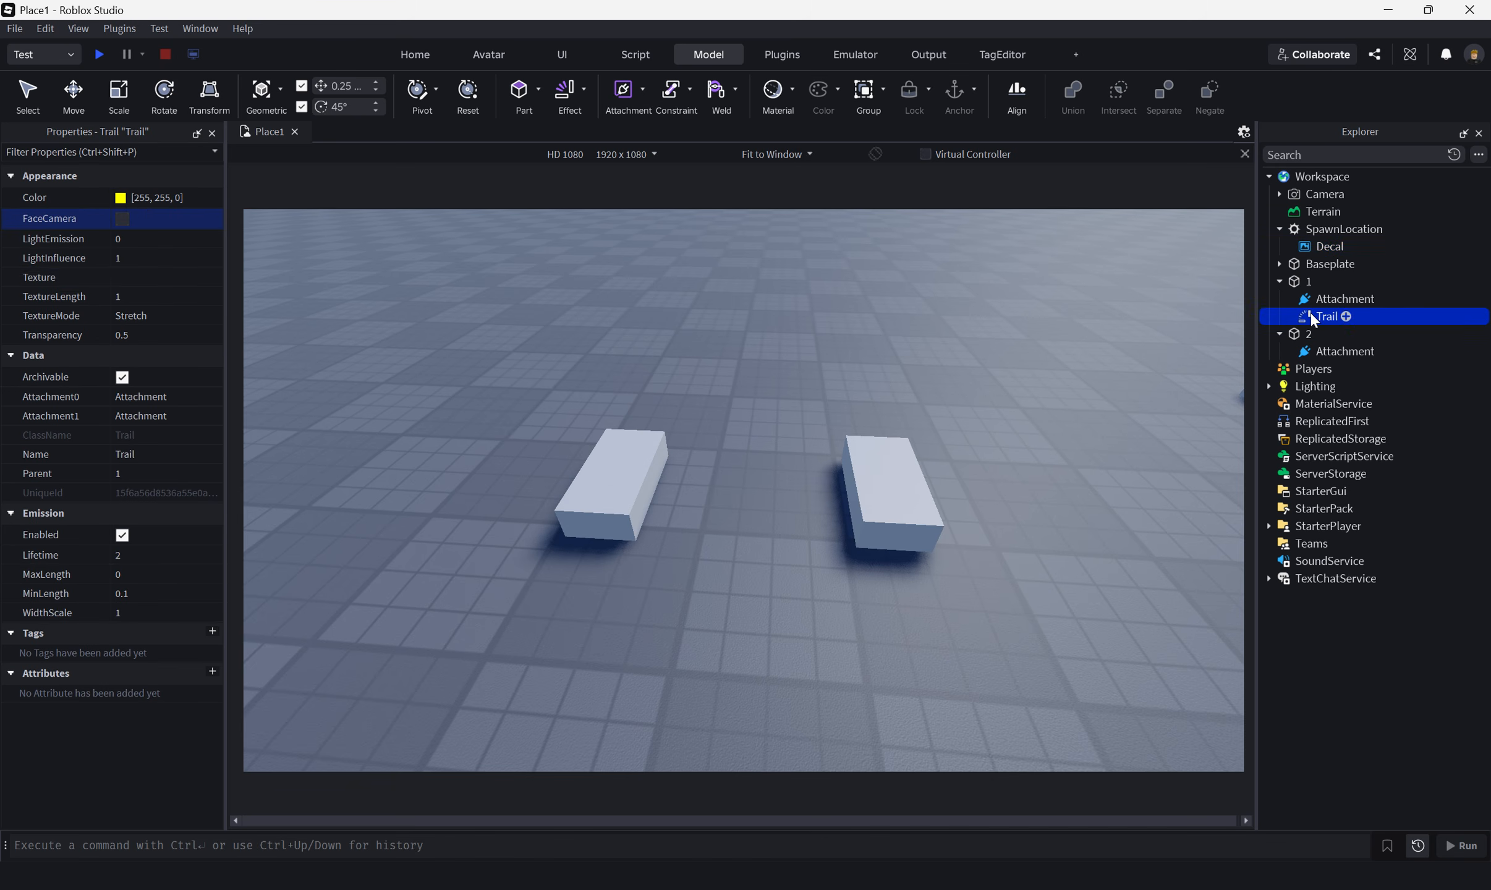
pyautogui.click(193, 278)
pyautogui.write('rbxasset://textures/SpawnLocation.png')
pyautogui.press('Return')
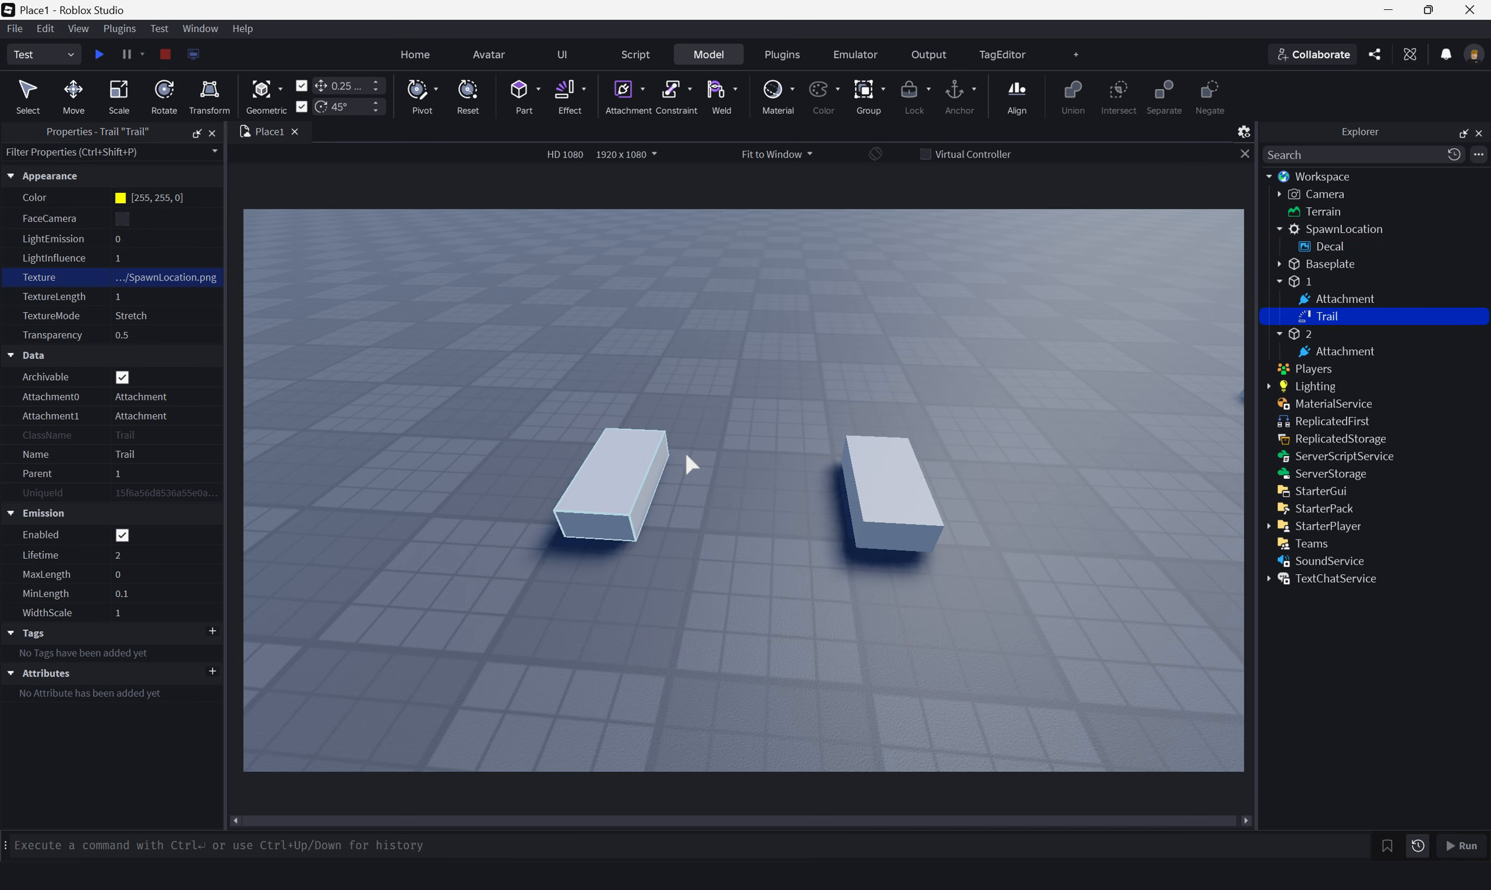
# Step: Move part 1 across the baseplate to about -5, 0.5, 40 and back to about 2.25, 0.5, 38.75 to preview the textured trail
pyautogui.click(28, 92)
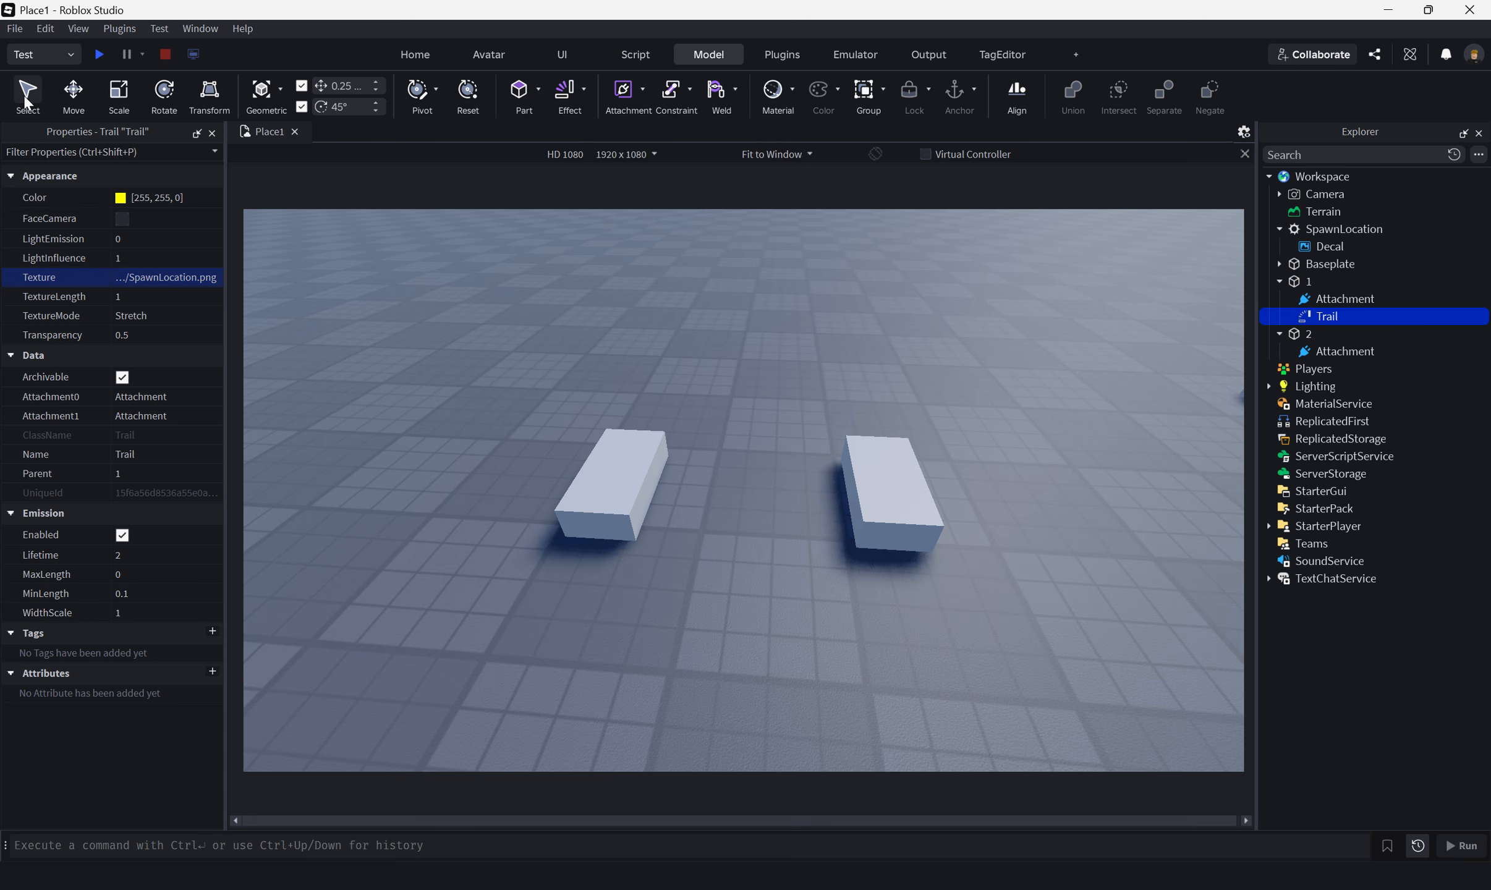
pyautogui.moveTo(627, 506)
pyautogui.mouseDown()
pyautogui.moveTo(416, 485)
pyautogui.moveTo(476, 389)
pyautogui.mouseUp()
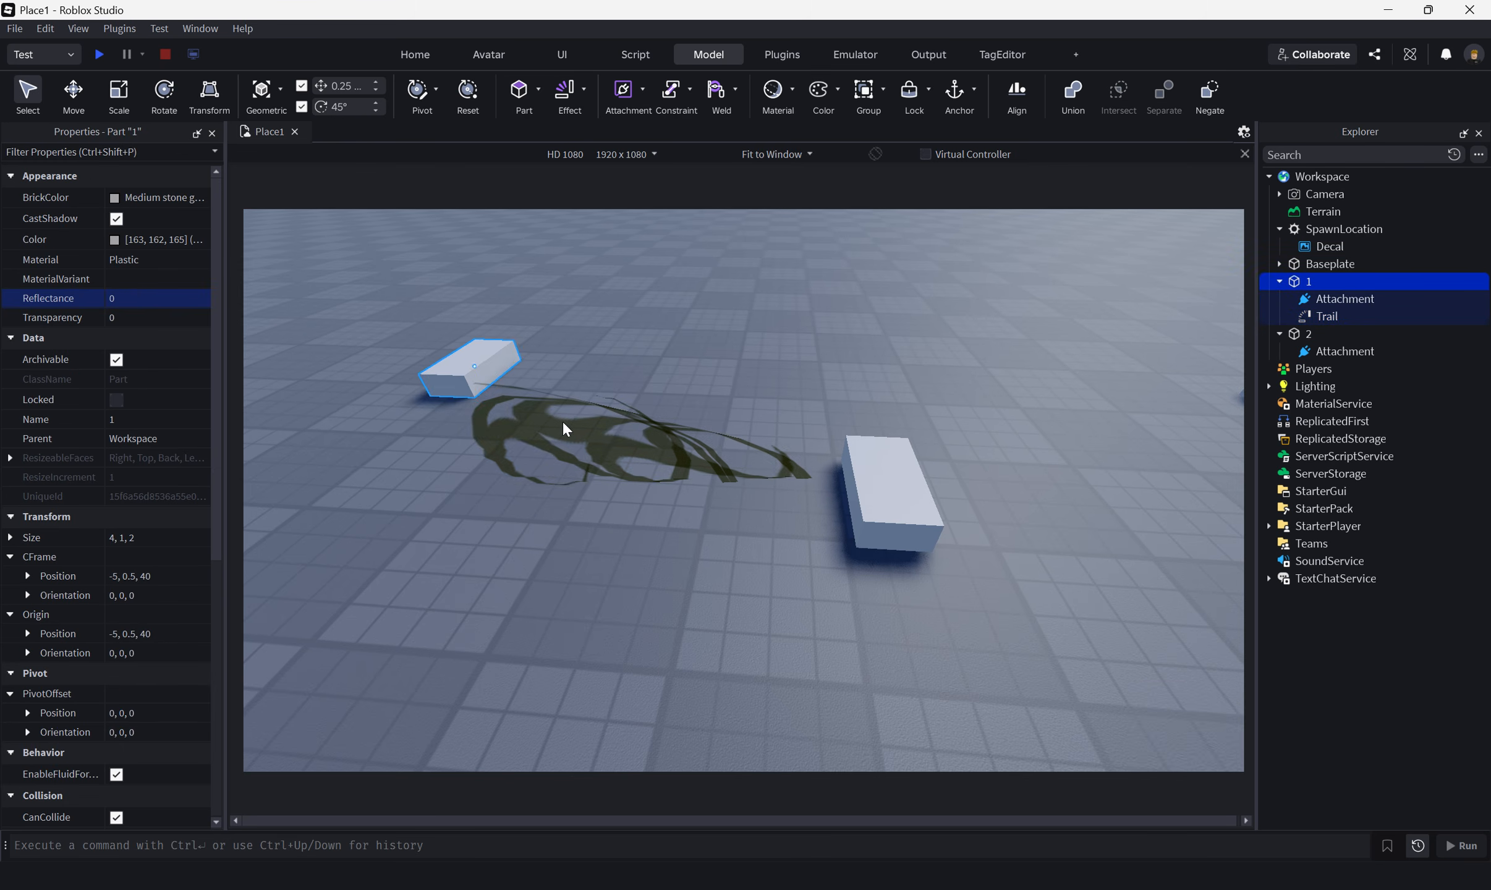
pyautogui.moveTo(564, 423); pyautogui.dragTo(606, 447, button='right')
pyautogui.scroll(-3, 564, 423)
pyautogui.scroll(3, 643, 427)
pyautogui.moveTo(606, 446); pyautogui.dragTo(738, 585)
# Step: Reposition part 2 on the baseplate between part 1 and the spawn location
pyautogui.moveTo(878, 527); pyautogui.dragTo(873, 515, button='right')
pyautogui.scroll(3, 878, 527)
pyautogui.scroll(-2, 878, 527)
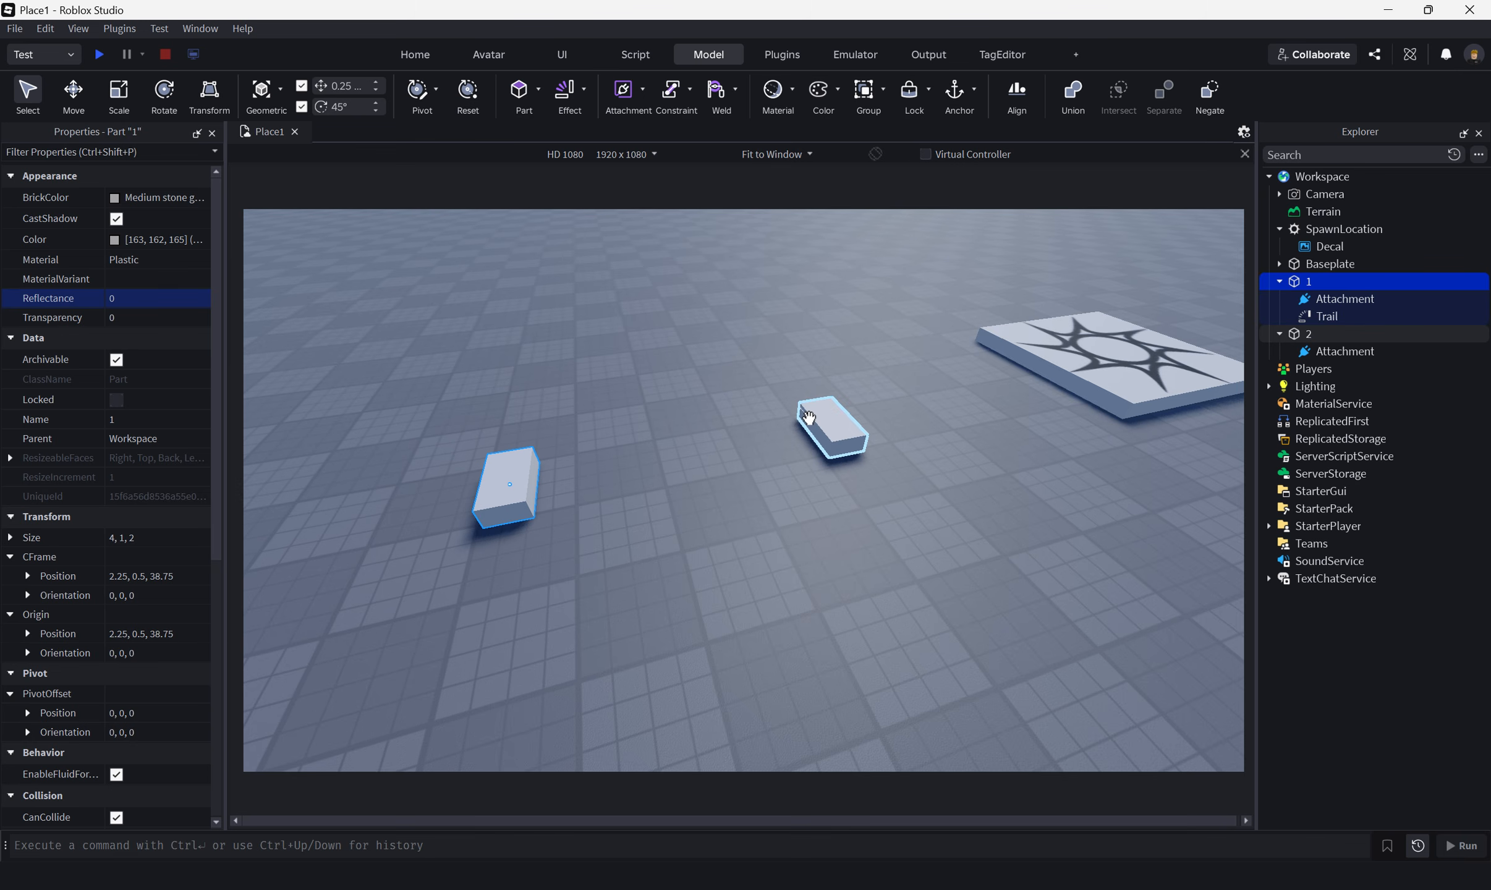
pyautogui.press('a')
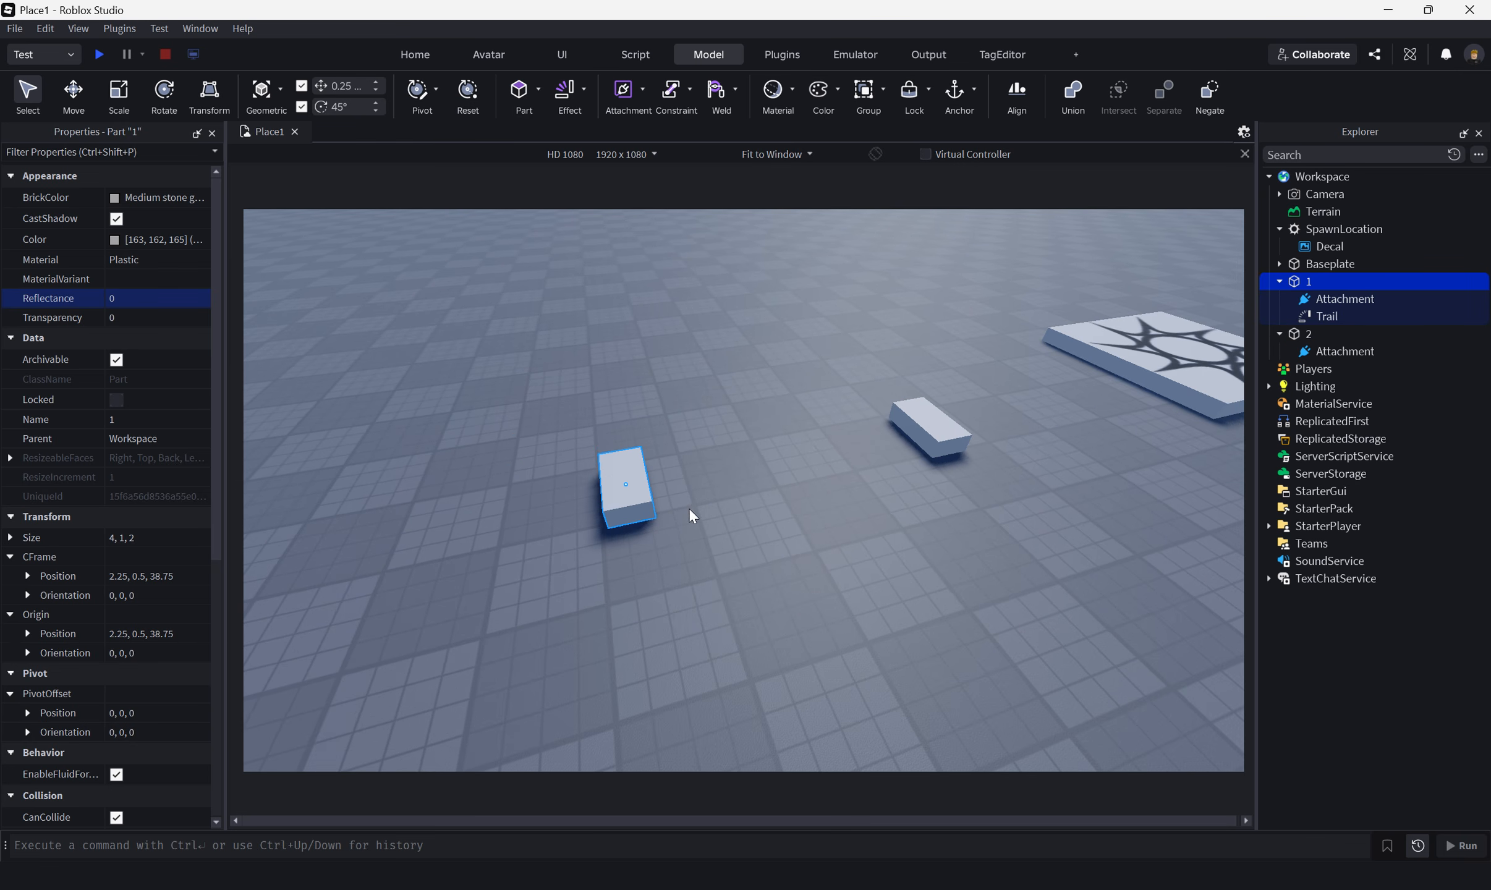
pyautogui.press('s')
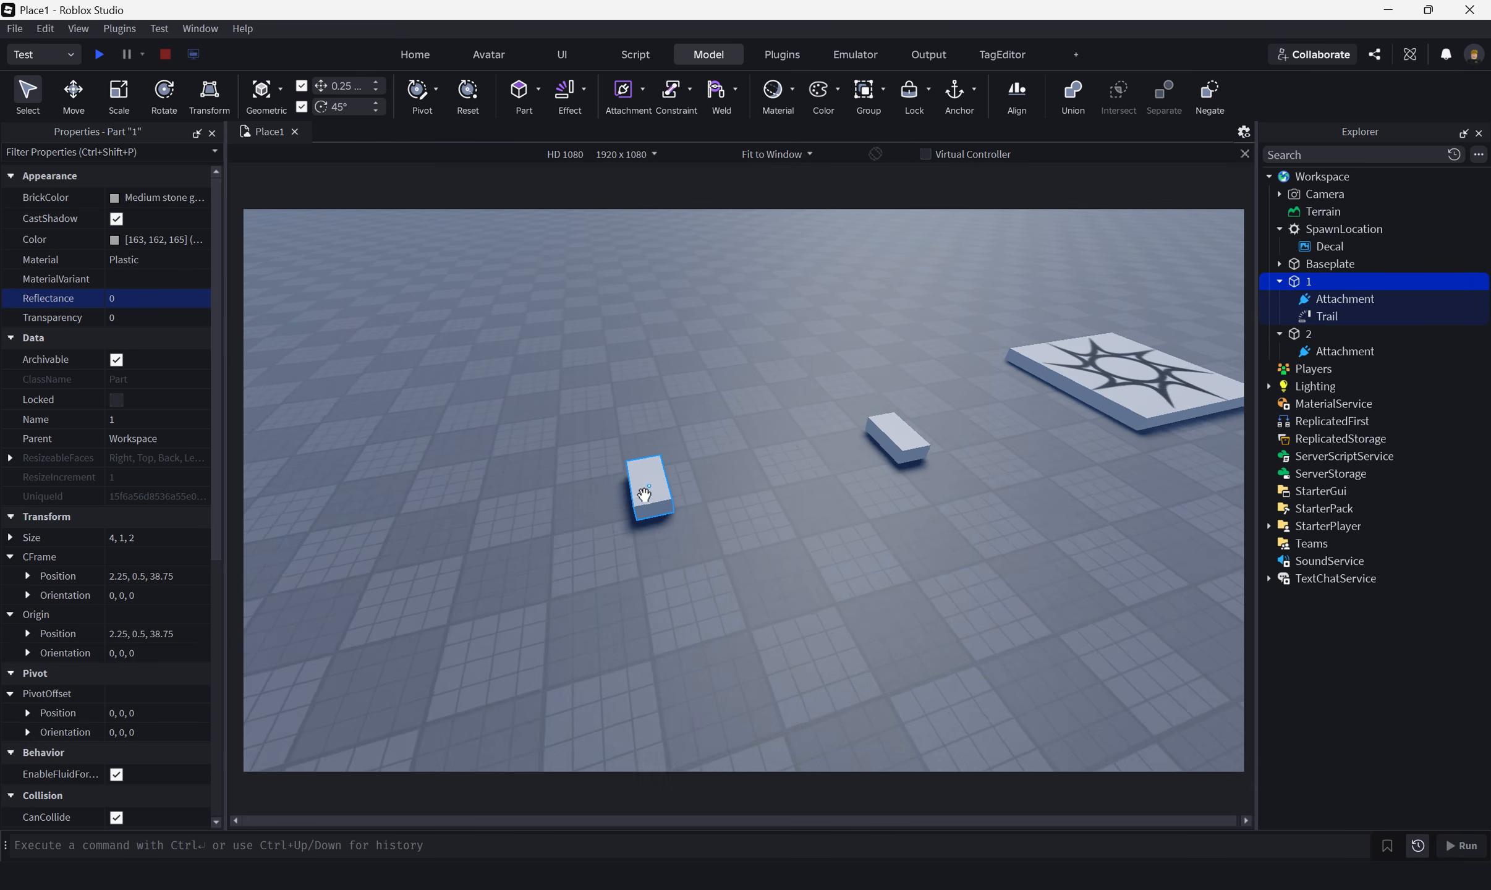
pyautogui.moveTo(882, 440)
pyautogui.mouseDown()
pyautogui.moveTo(704, 479)
pyautogui.moveTo(874, 429)
pyautogui.moveTo(902, 453)
pyautogui.mouseUp()
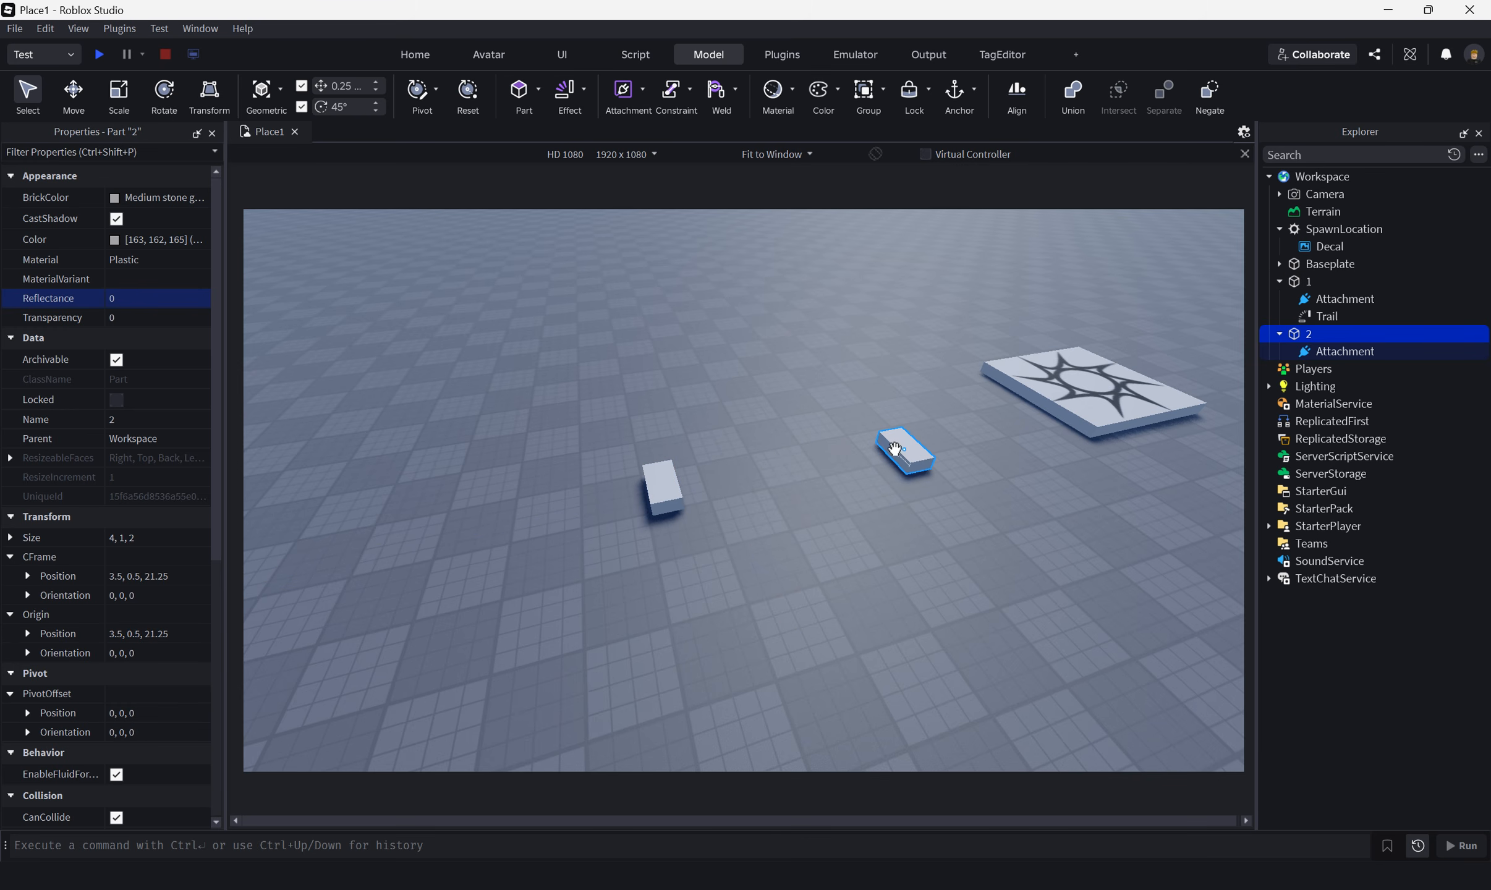
pyautogui.moveTo(894, 449); pyautogui.dragTo(831, 489)
# Step: Test the trail by moving part 1 far off to about -50, 0.5, 55.5 and returning it to about 4, 0.5, 37.5
pyautogui.moveTo(659, 499)
pyautogui.mouseDown()
pyautogui.moveTo(687, 450)
pyautogui.moveTo(462, 337)
pyautogui.moveTo(669, 360)
pyautogui.moveTo(579, 503)
pyautogui.moveTo(625, 304)
pyautogui.moveTo(452, 502)
pyautogui.moveTo(754, 405)
pyautogui.moveTo(748, 257)
pyautogui.moveTo(1055, 598)
pyautogui.moveTo(805, 294)
pyautogui.moveTo(565, 260)
pyautogui.moveTo(1048, 516)
pyautogui.moveTo(493, 286)
pyautogui.mouseUp()
pyautogui.moveTo(885, 420); pyautogui.dragTo(885, 420, button='right')
pyautogui.press('w')
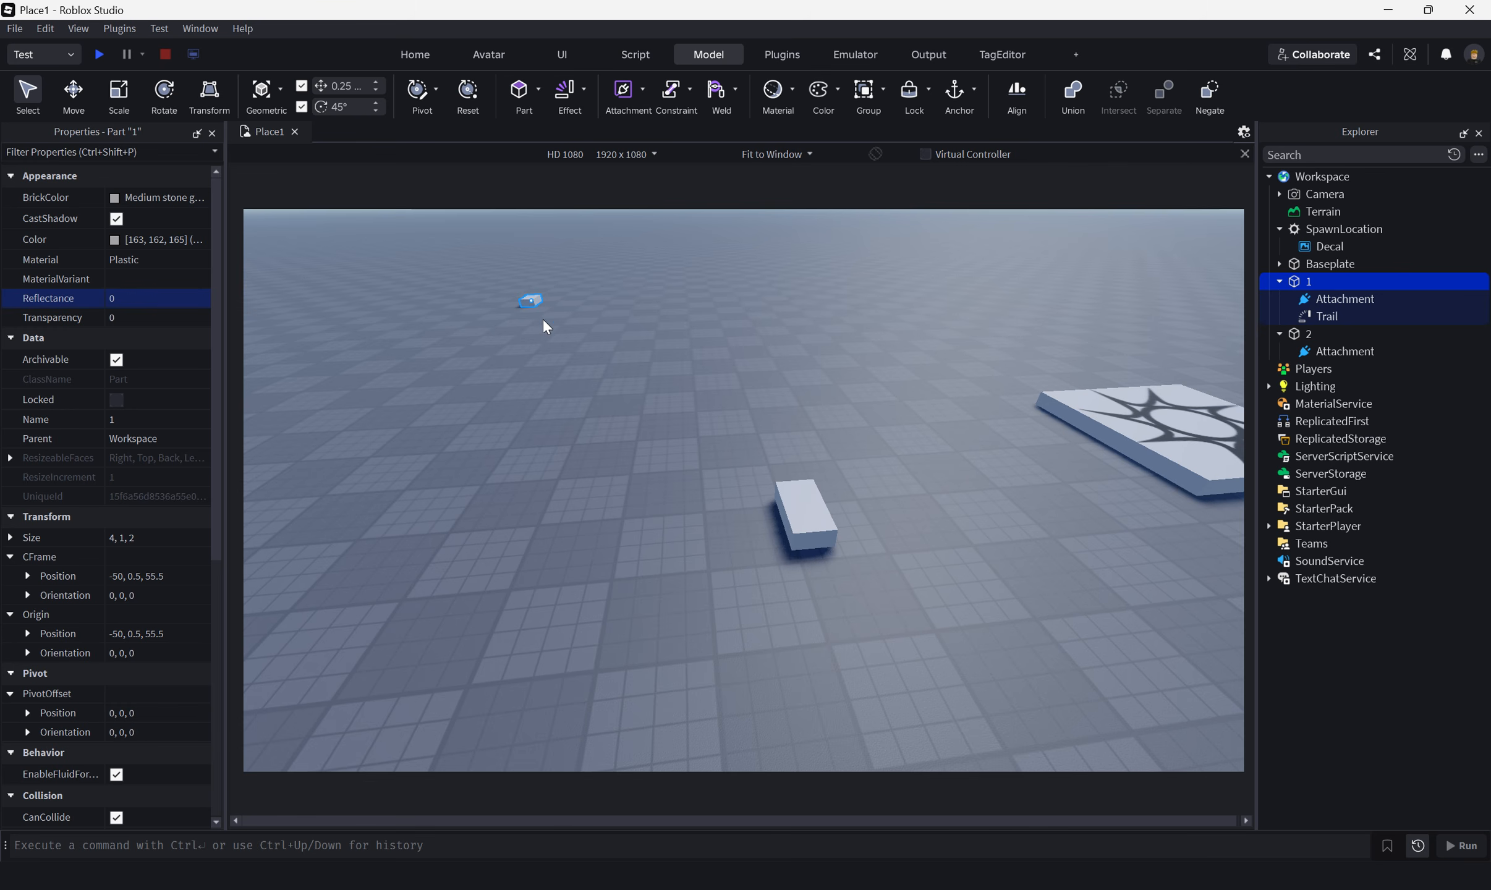
pyautogui.moveTo(529, 299); pyautogui.dragTo(591, 524)
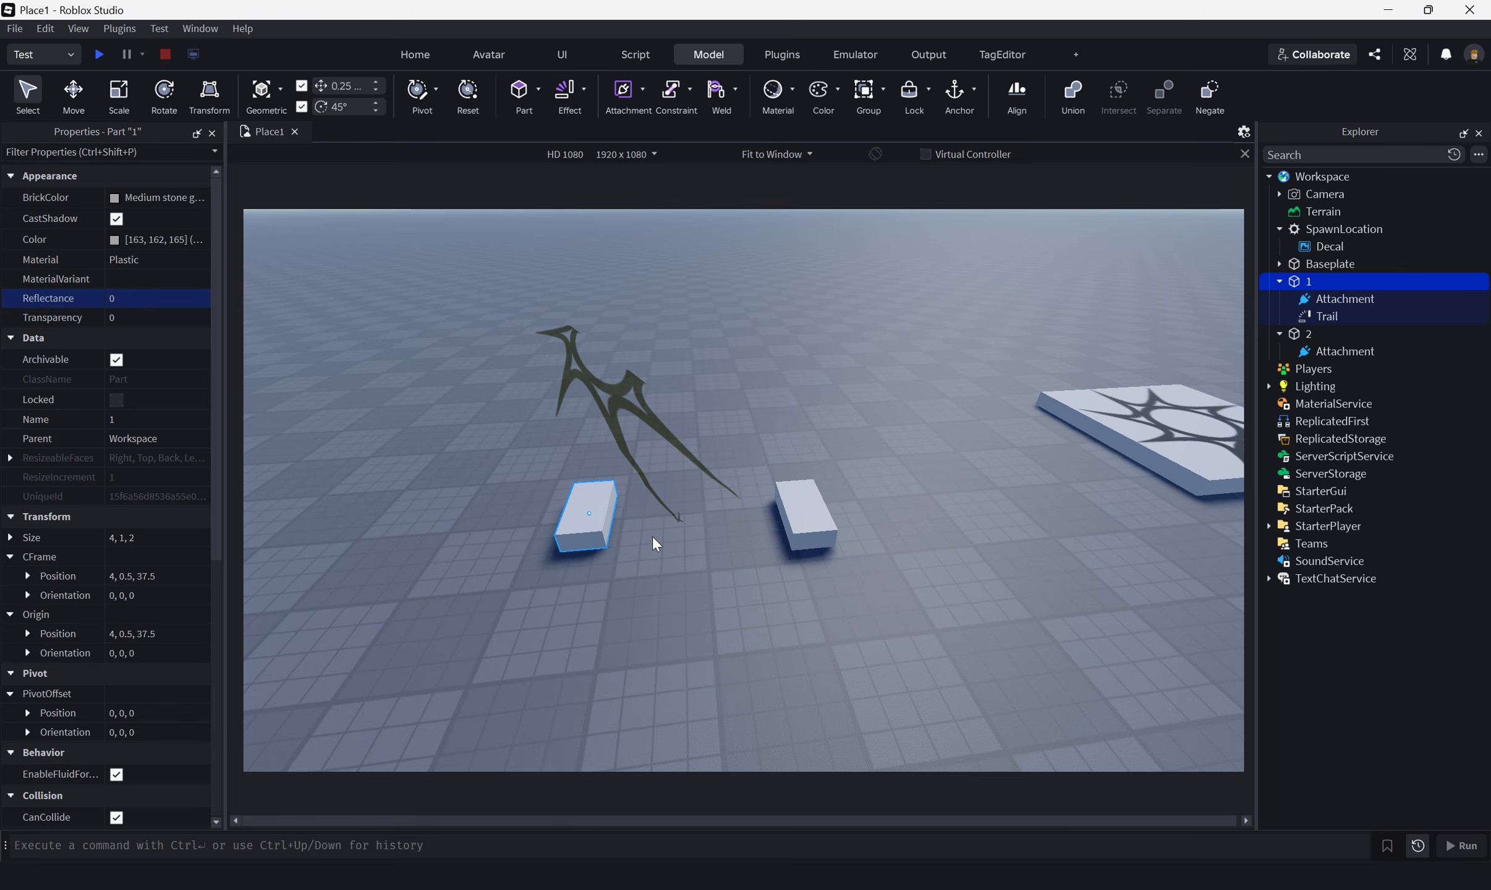
# Step: Set the Transparency of part 1's trail to 1
pyautogui.click(1326, 321)
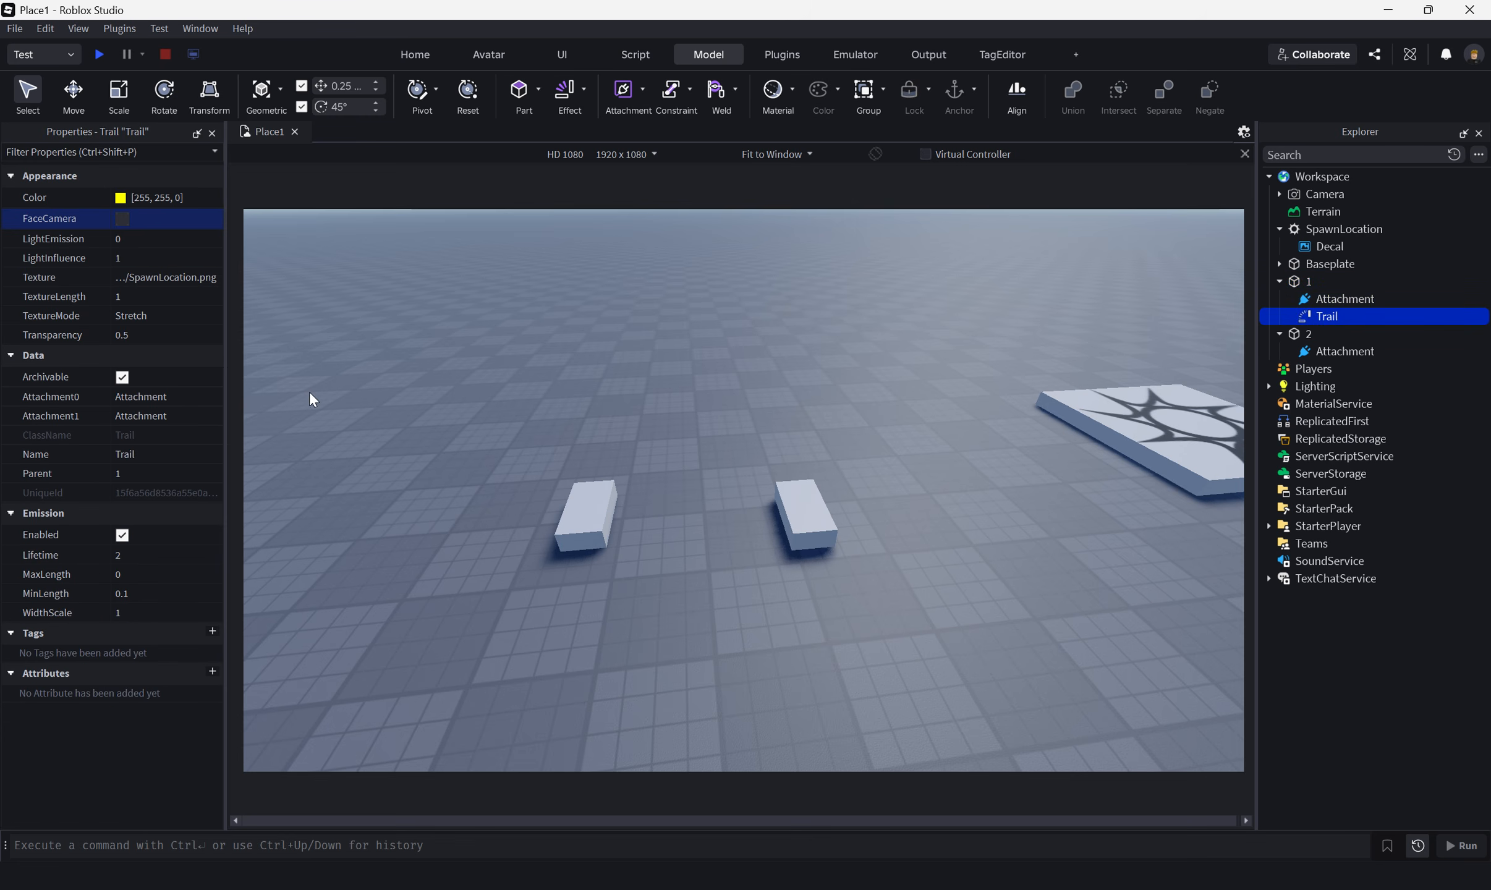
pyautogui.click(150, 338)
pyautogui.write('1')
pyautogui.press('Return')
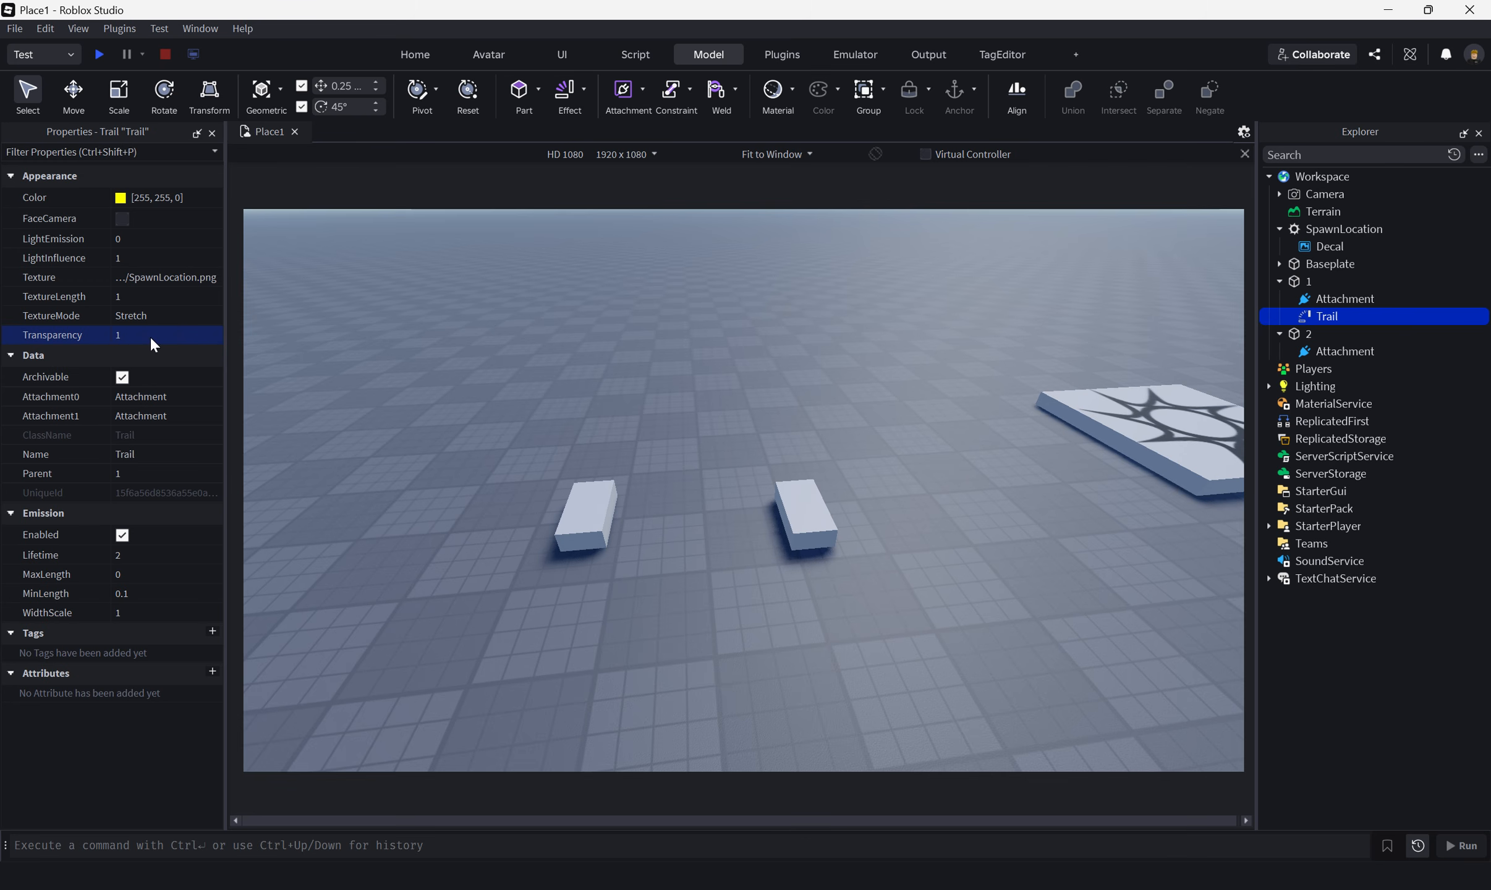
# Step: Set the trail's Transparency to 0.1
pyautogui.click(147, 337)
pyautogui.write('.1')
pyautogui.press('Return')
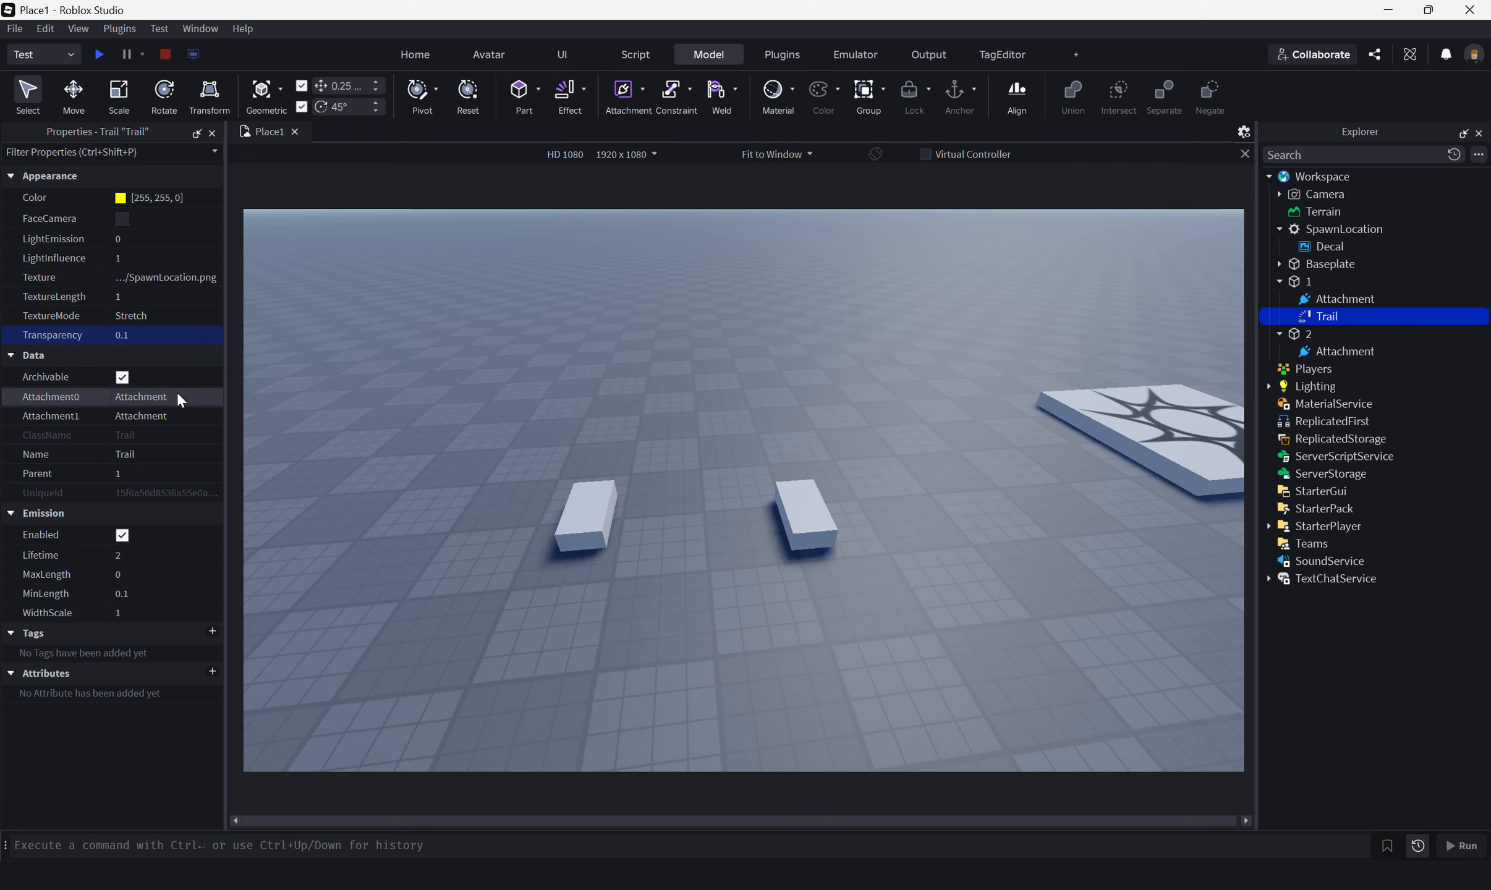
# Step: Set the trail's TextureLength to 5 and its LightEmission to 0.5
pyautogui.click(144, 298)
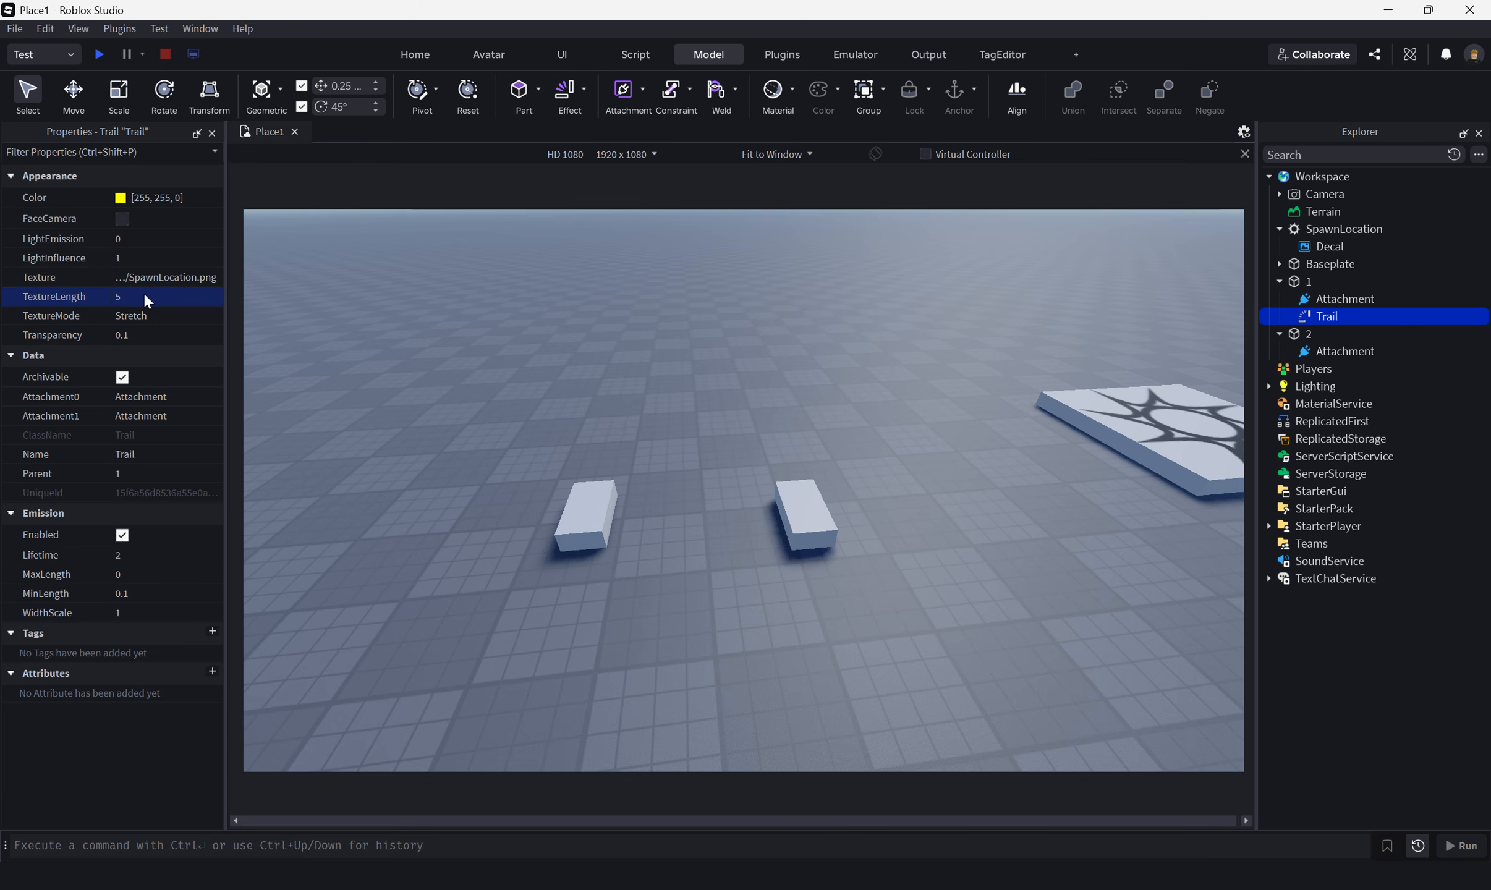
pyautogui.click(135, 237)
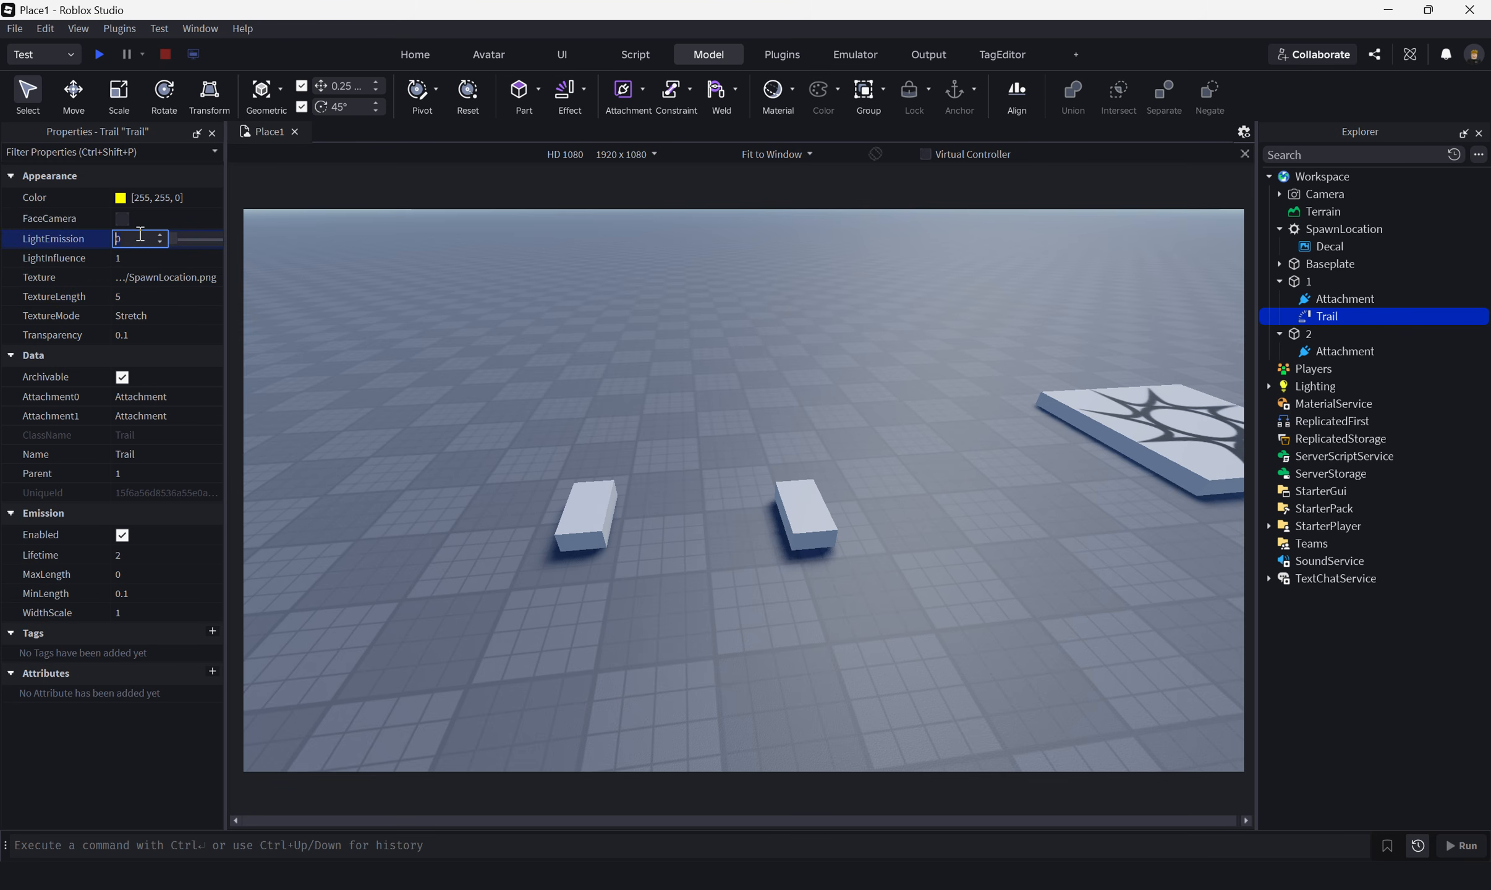
pyautogui.write('0.5')
# Step: Change the trail's colour to the basic bright green 85, 255, 0
pyautogui.click(124, 201)
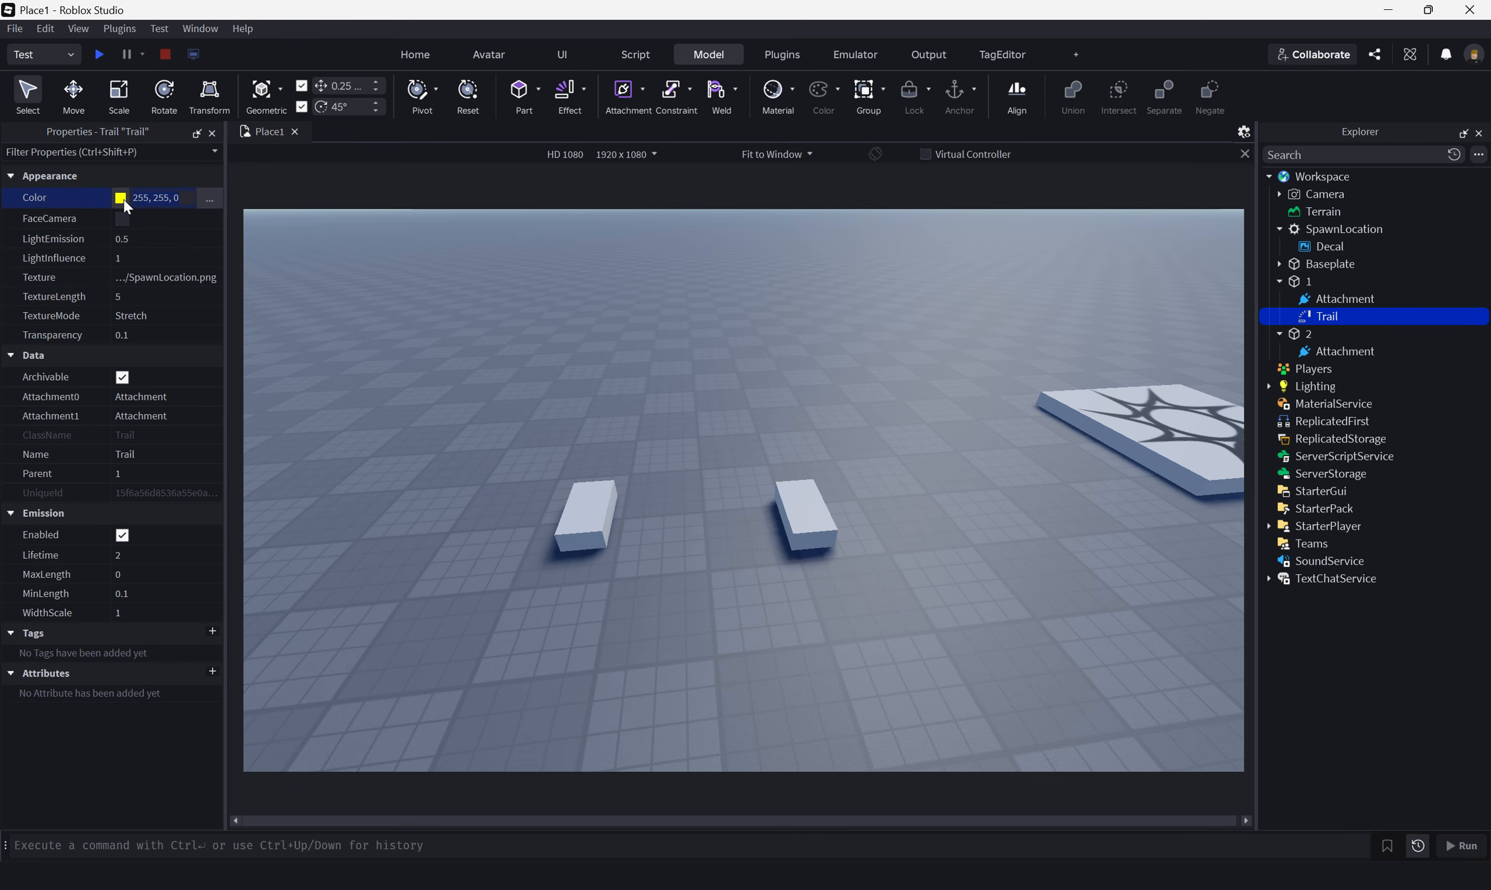
pyautogui.click(122, 199)
pyautogui.click(686, 381)
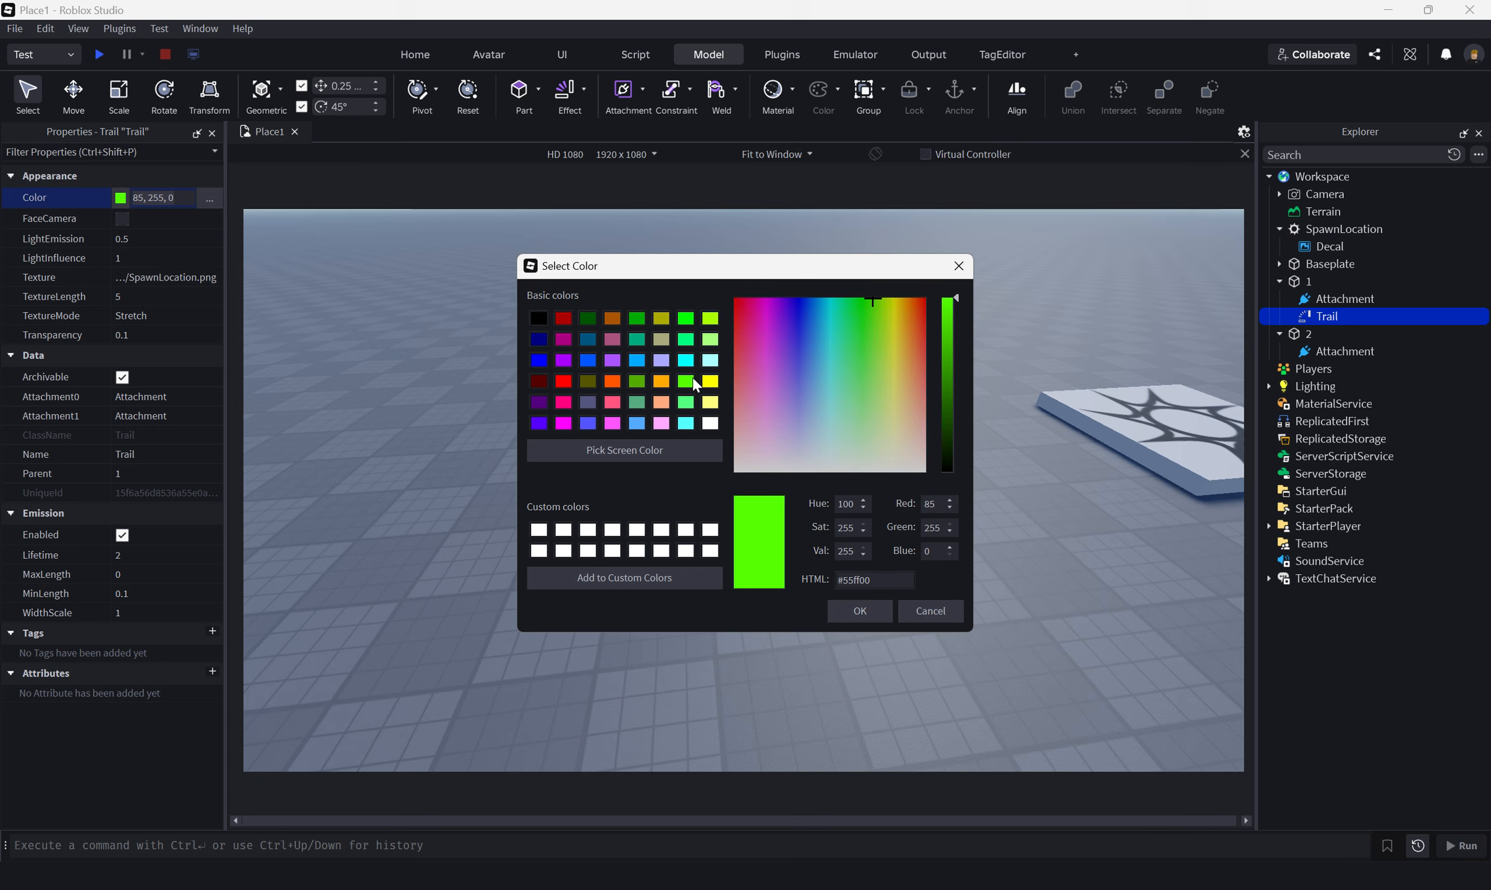
pyautogui.click(858, 610)
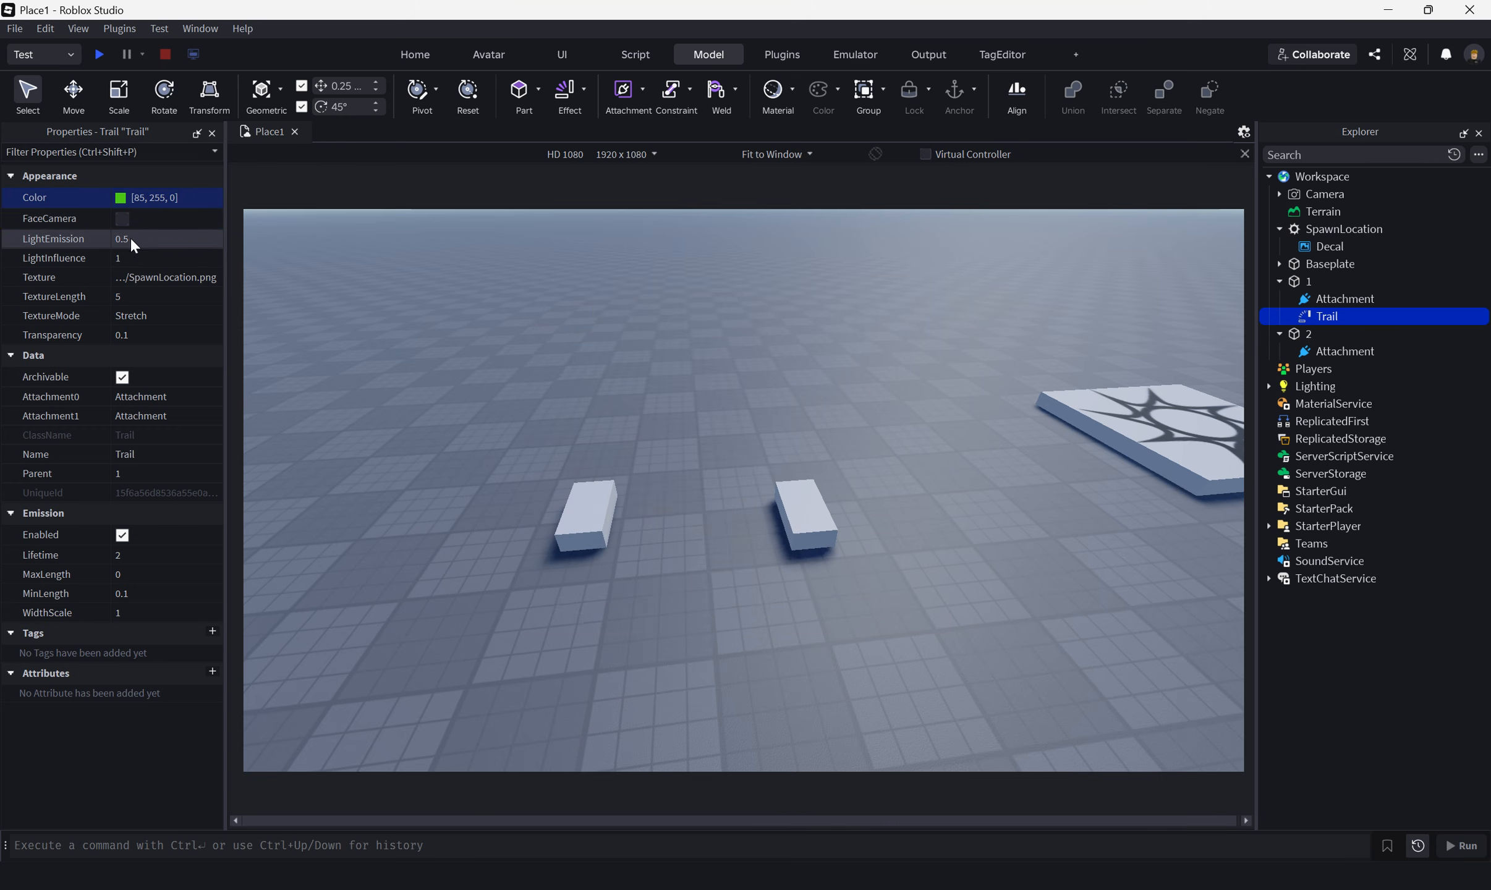
# Step: Set the trail's LightInfluence to 0.5
pyautogui.click(140, 257)
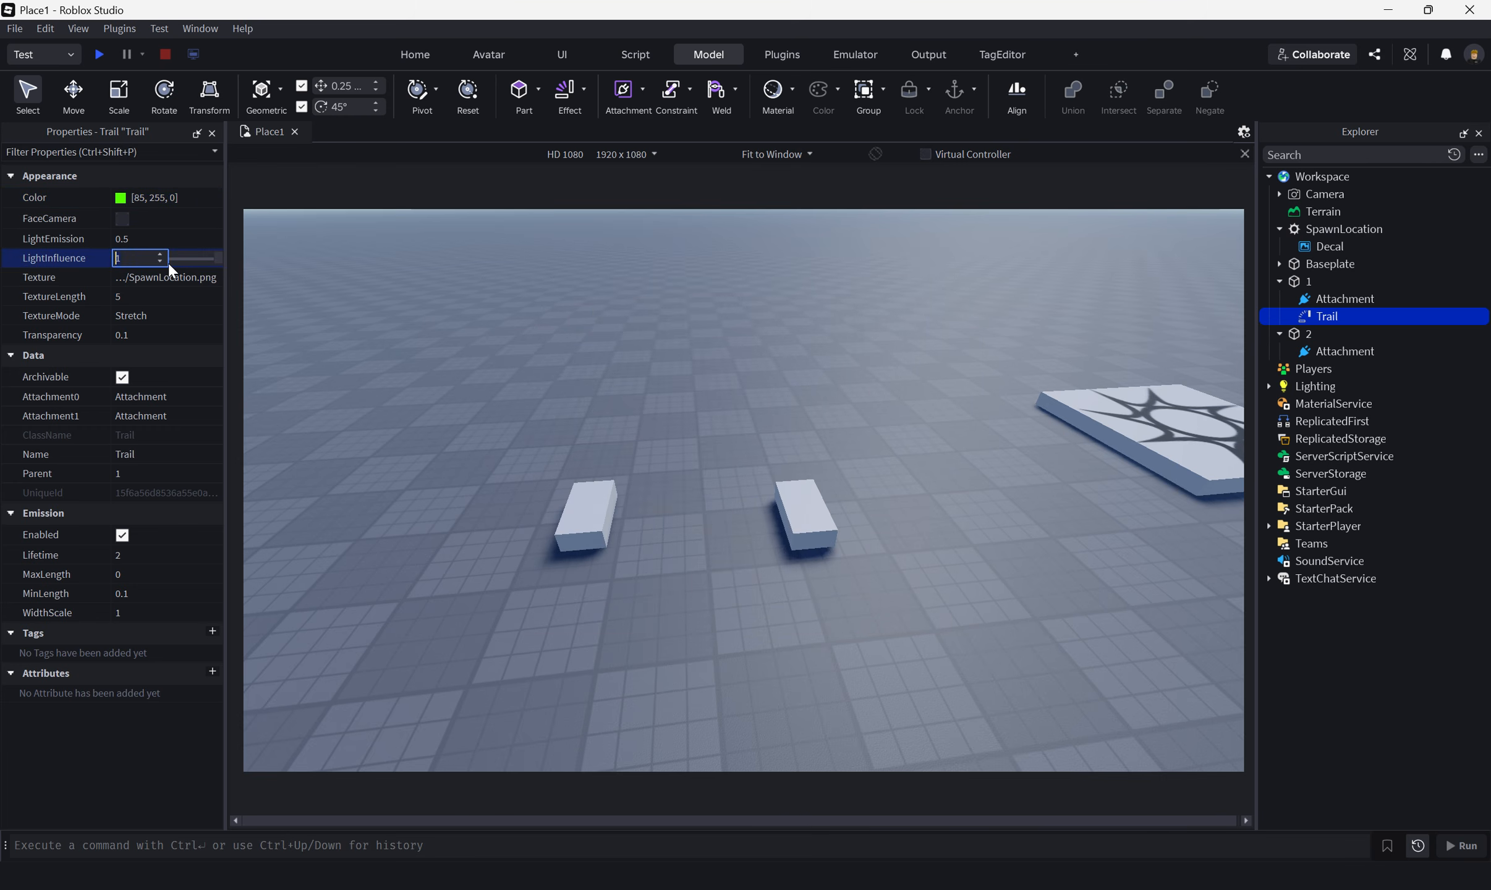
pyautogui.press('BackSpace')
pyautogui.write('0.5')
pyautogui.press('Return')
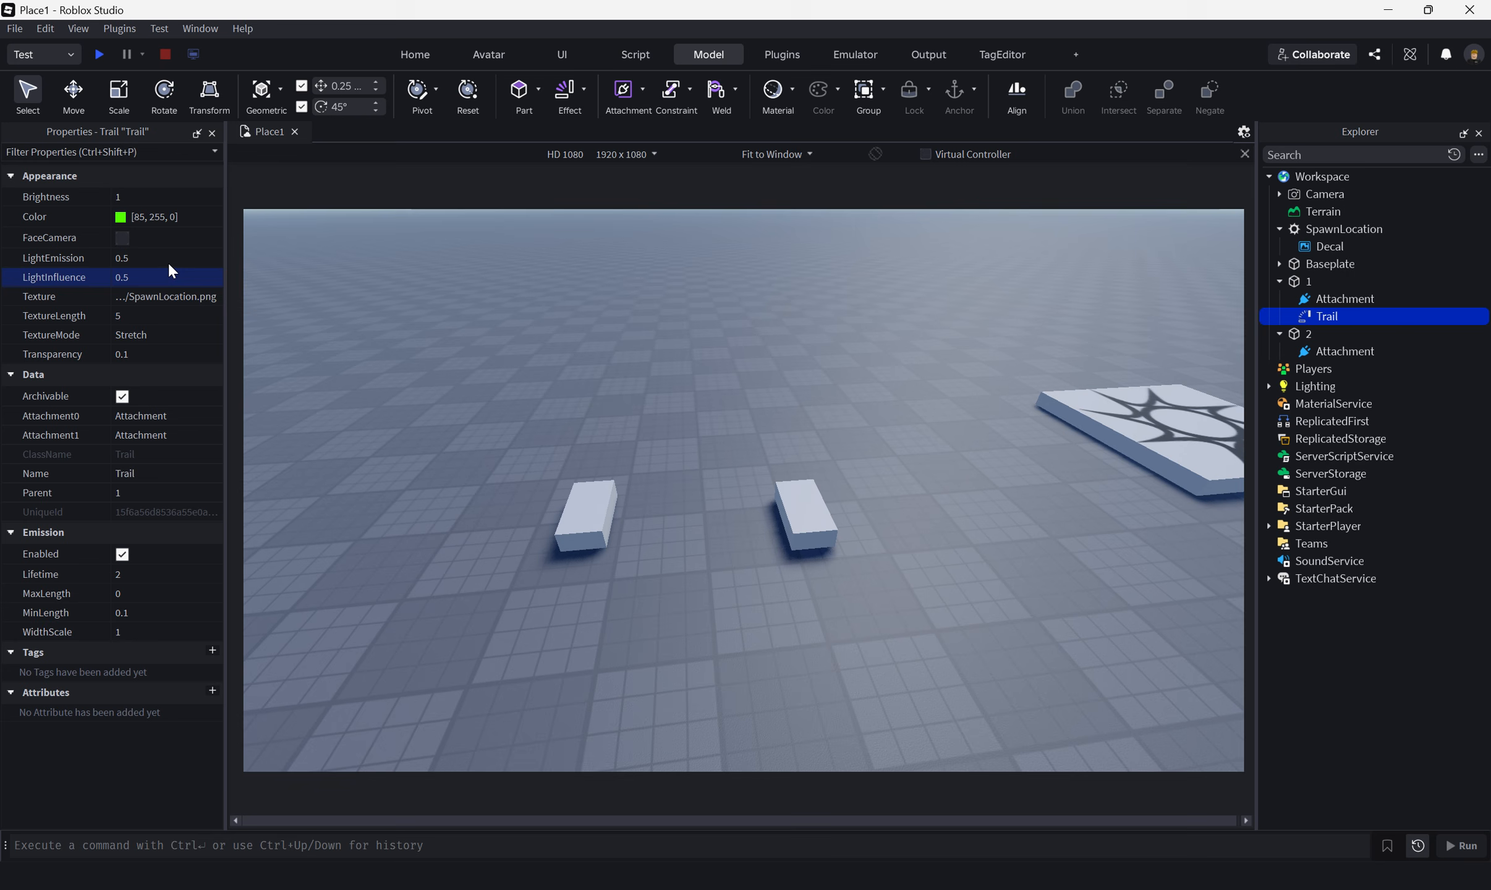
# Step: Set the trail's Brightness to 10 and choose Stretch as its TextureMode
pyautogui.click(154, 196)
pyautogui.write('0')
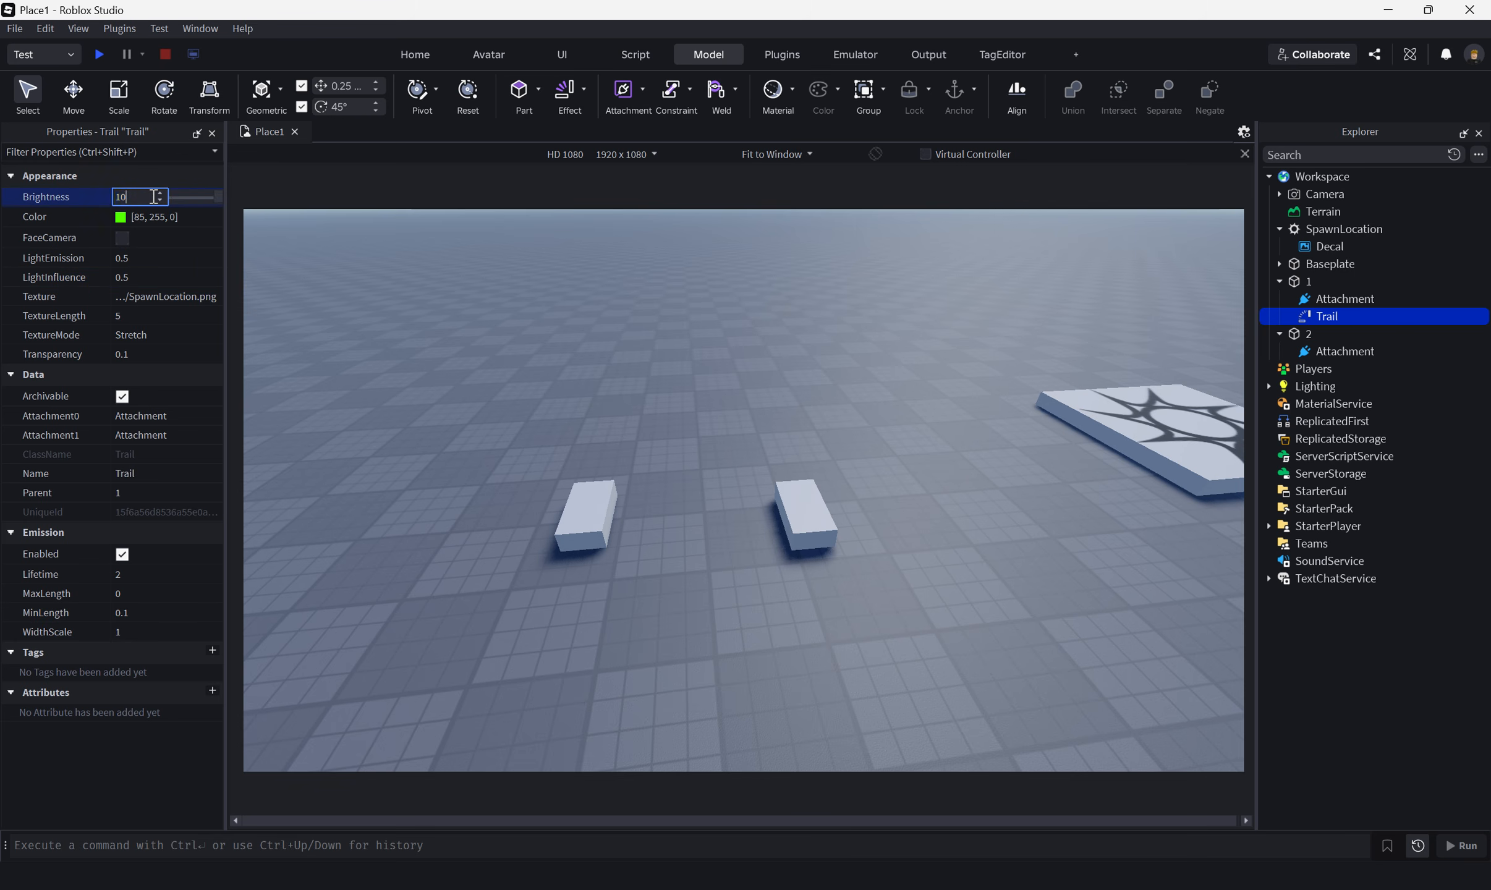
pyautogui.press('Return')
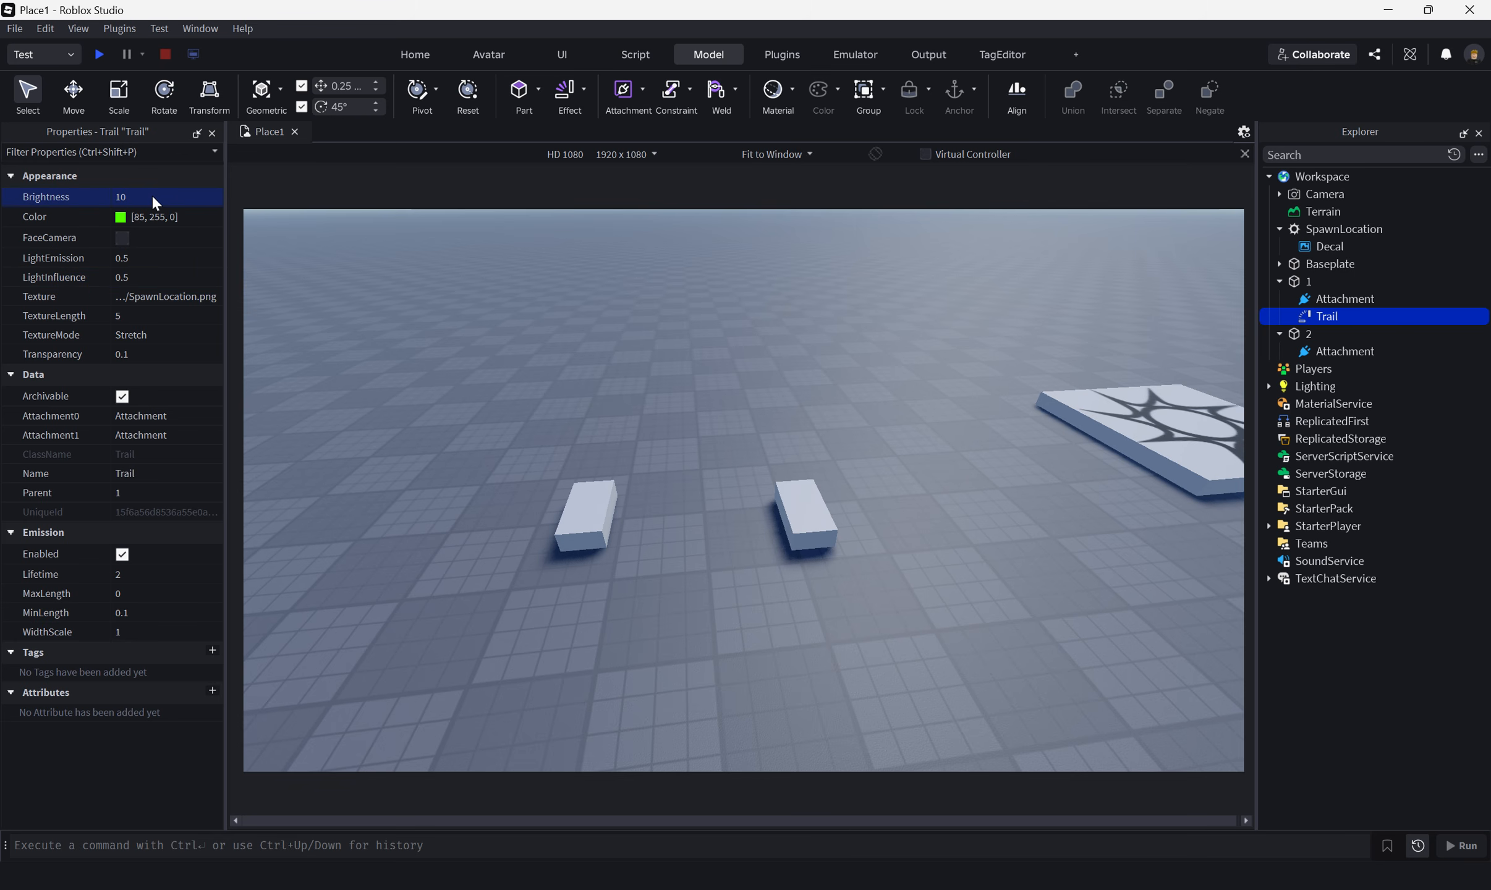
pyautogui.click(147, 334)
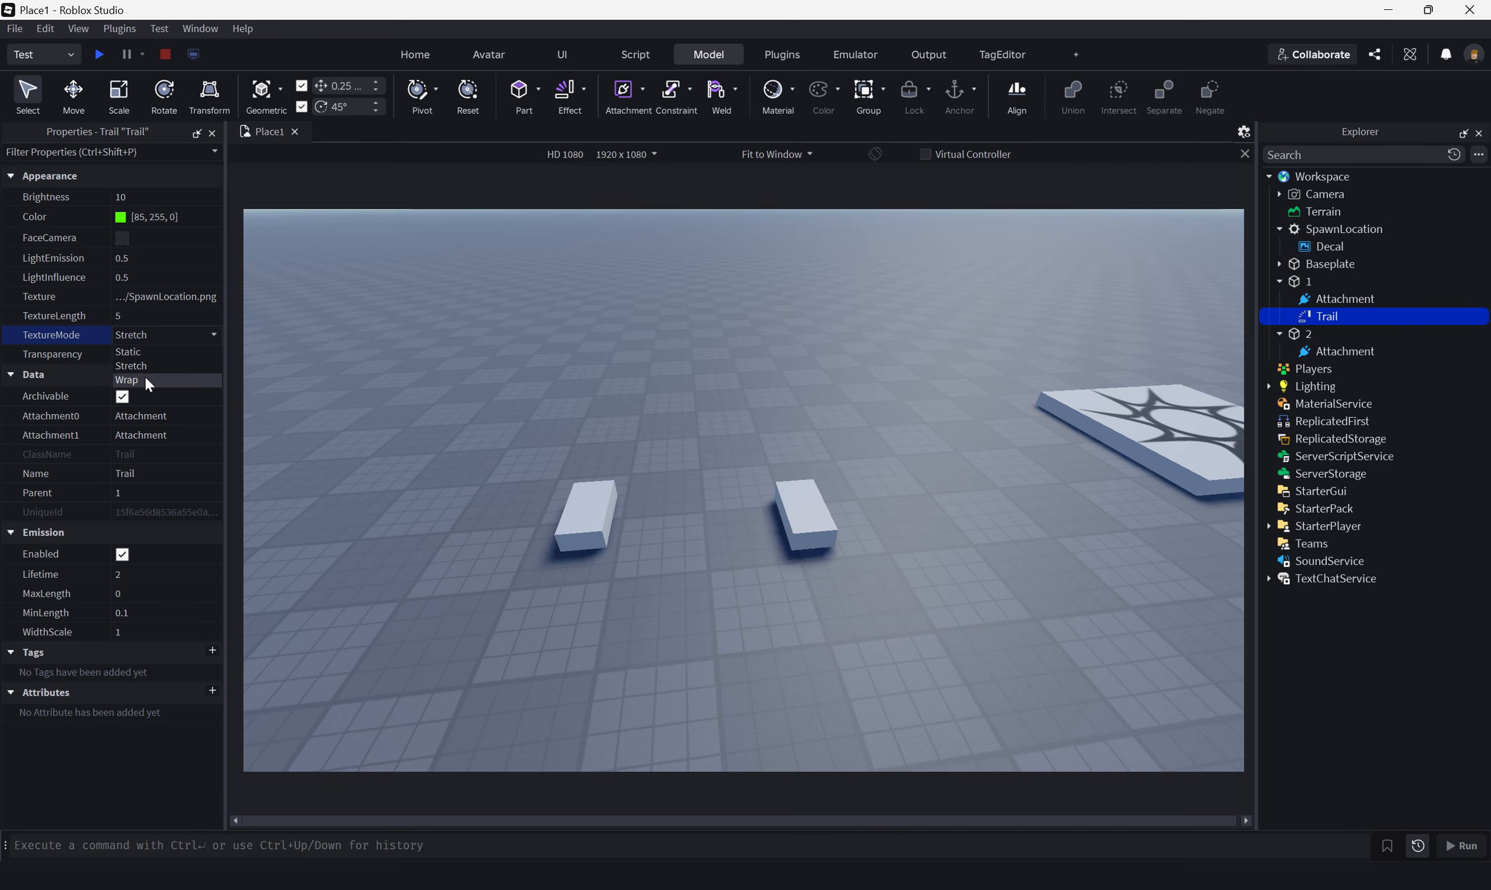
pyautogui.click(139, 367)
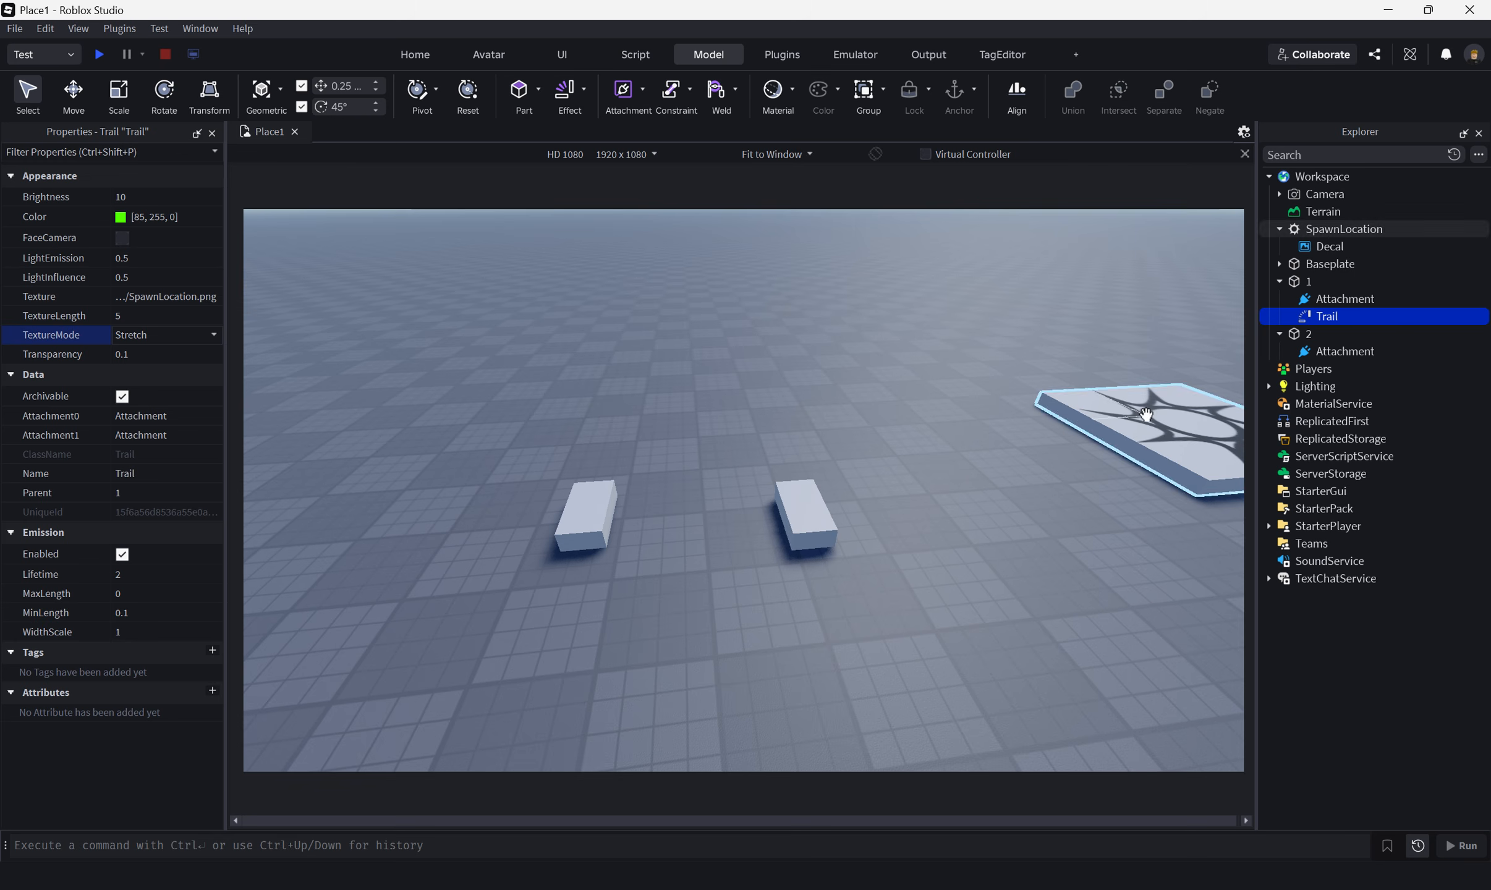
# Step: Test the green trail by moving part 1 away to about -11.5, 0.5, 49 and returning it beside part 2
pyautogui.moveTo(880, 578); pyautogui.dragTo(891, 599, button='right')
pyautogui.press('a')
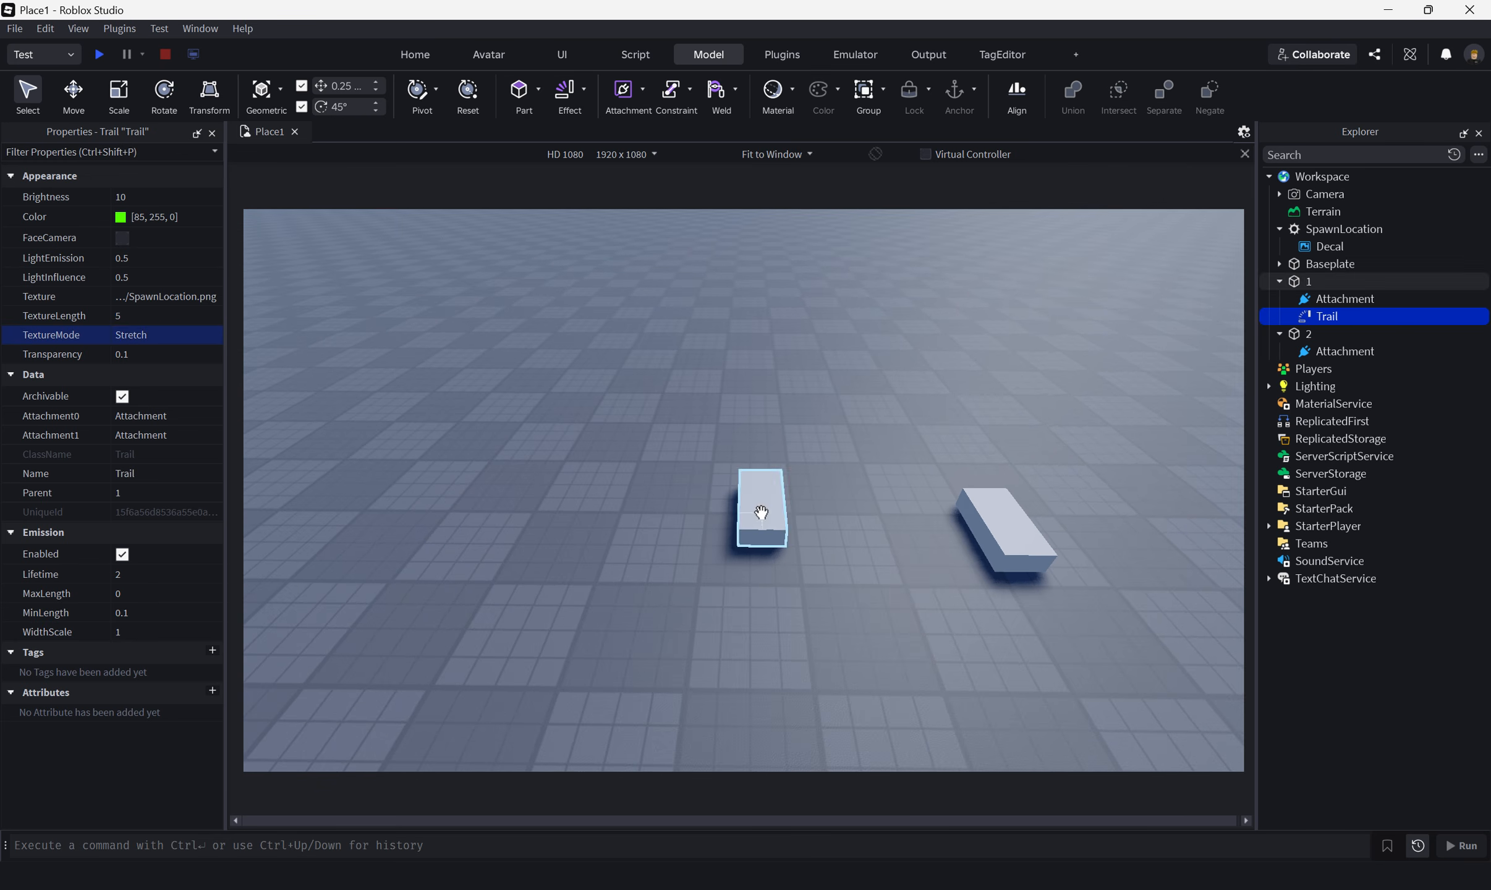
pyautogui.moveTo(759, 509)
pyautogui.mouseDown()
pyautogui.moveTo(708, 286)
pyautogui.moveTo(514, 548)
pyautogui.moveTo(822, 481)
pyautogui.moveTo(567, 299)
pyautogui.moveTo(567, 588)
pyautogui.moveTo(804, 371)
pyautogui.mouseUp()
pyautogui.moveTo(564, 299); pyautogui.dragTo(637, 345)
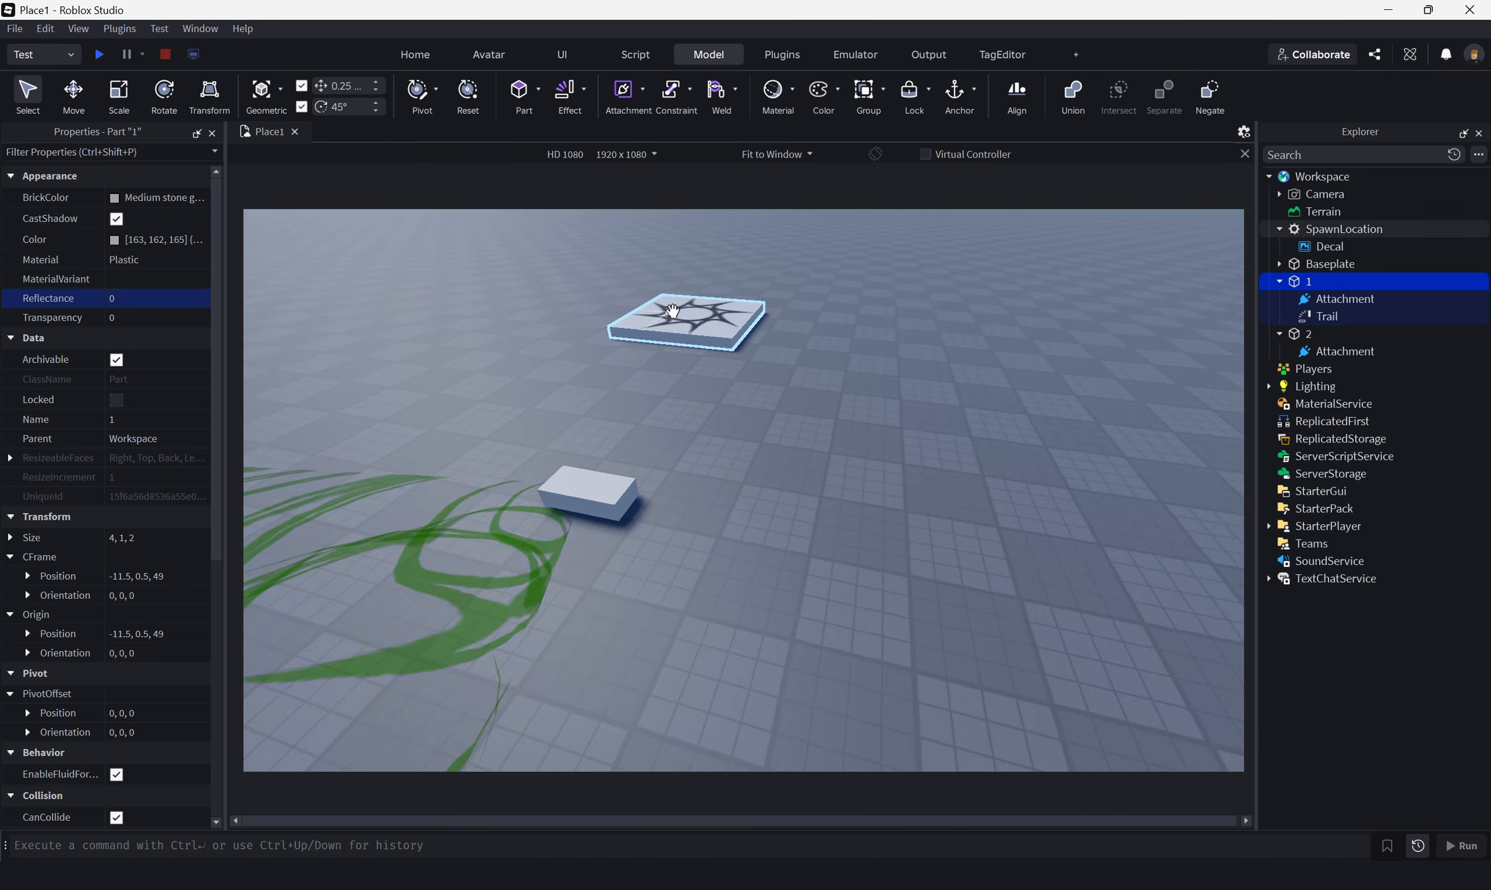
pyautogui.moveTo(644, 347); pyautogui.dragTo(655, 375, button='right')
pyautogui.moveTo(517, 387); pyautogui.dragTo(711, 530)
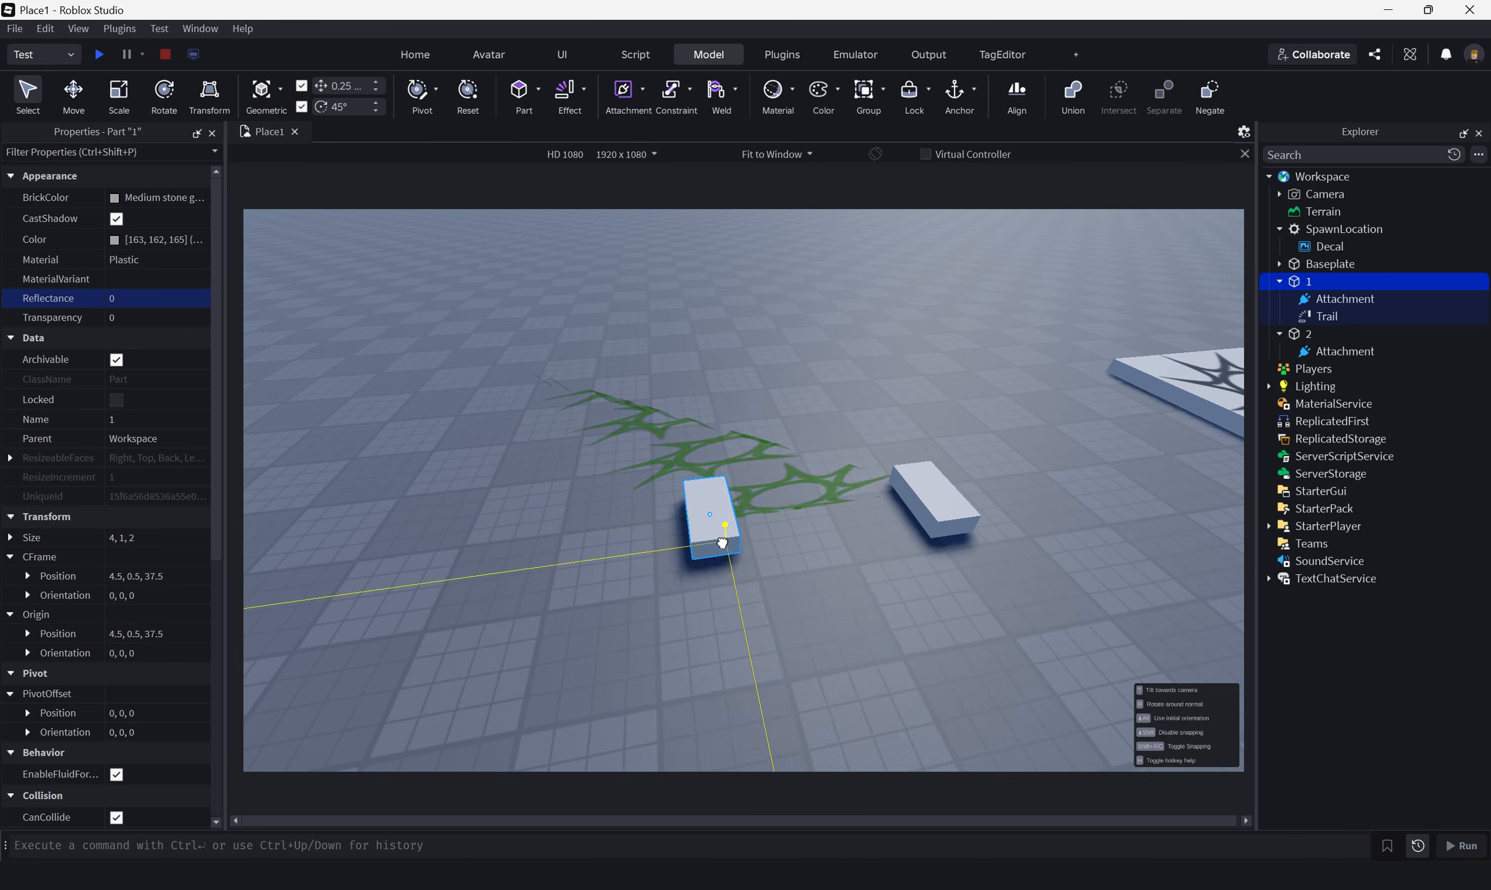
# Step: Set the trail's Lifetime to 0.01 and test it by moving part 1 to about 5.5, 0.5, 35.75
pyautogui.scroll(5, 883, 513)
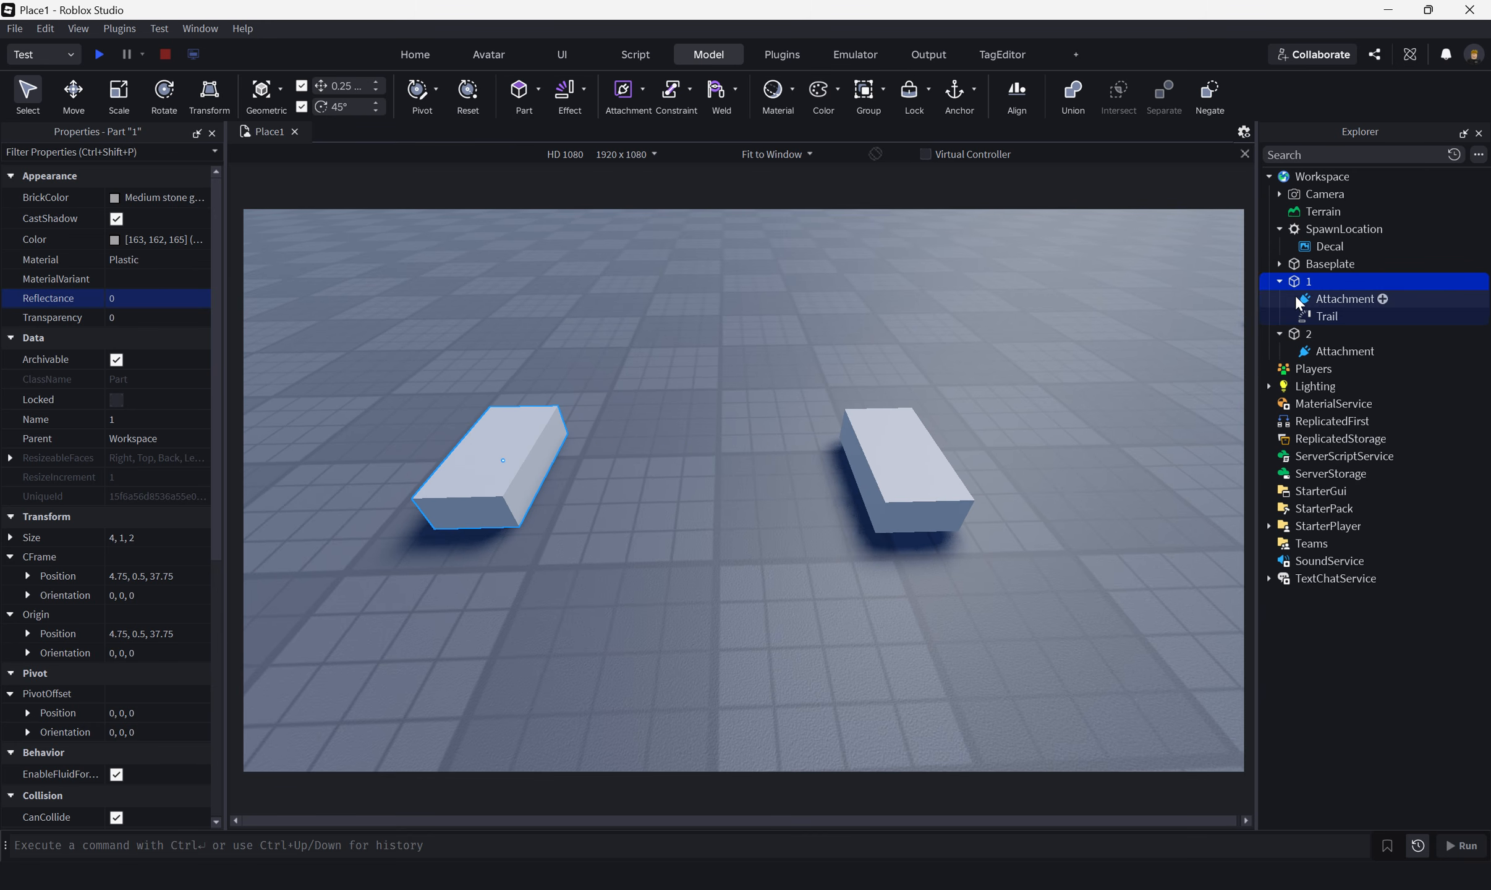
pyautogui.click(1304, 317)
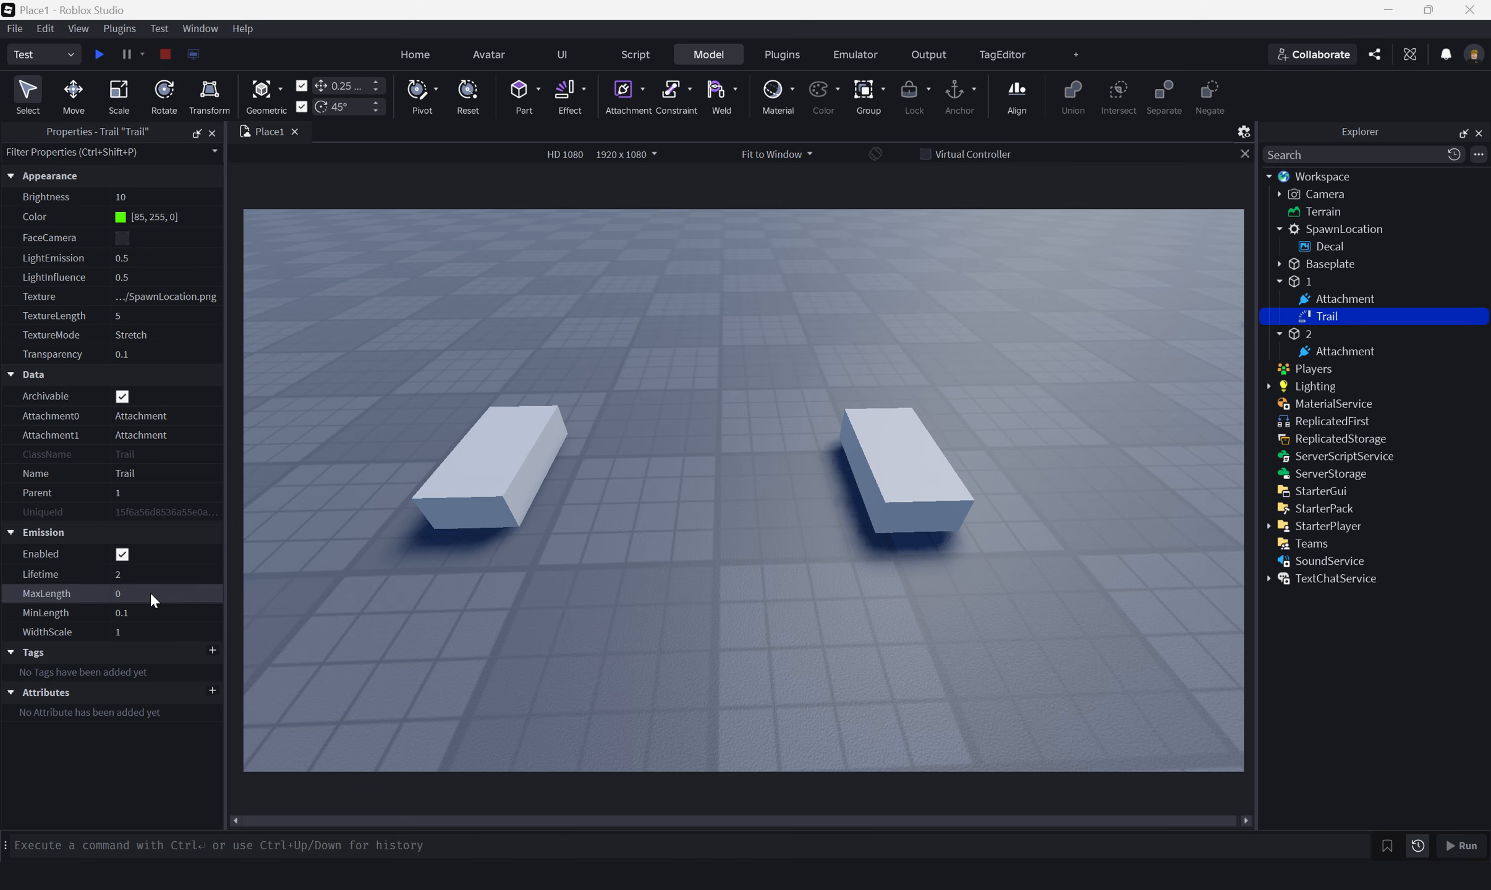
pyautogui.click(141, 578)
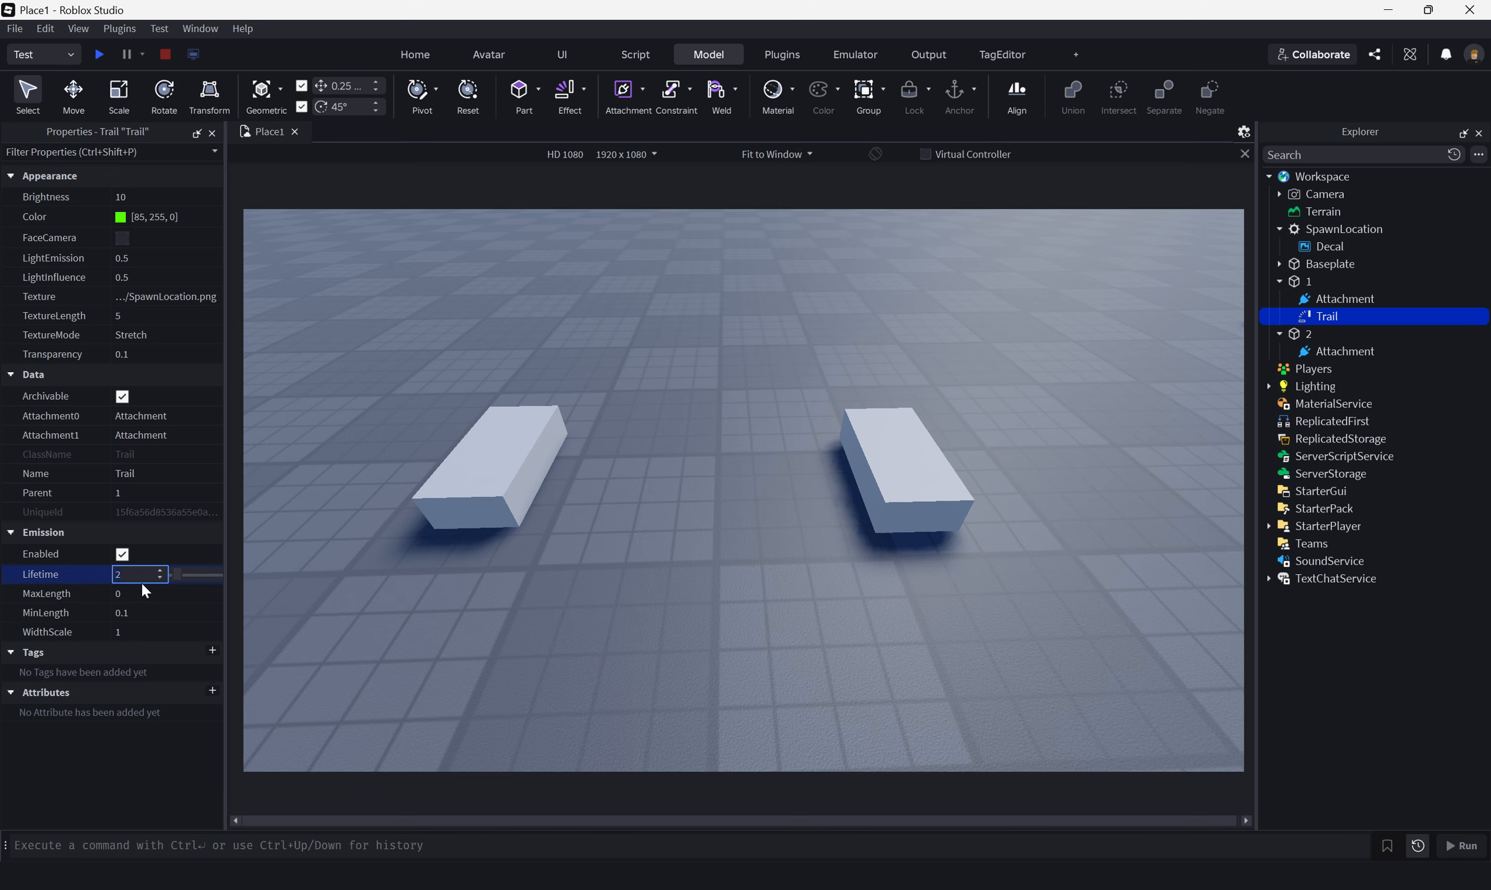
pyautogui.write('0.01')
pyautogui.press('Return')
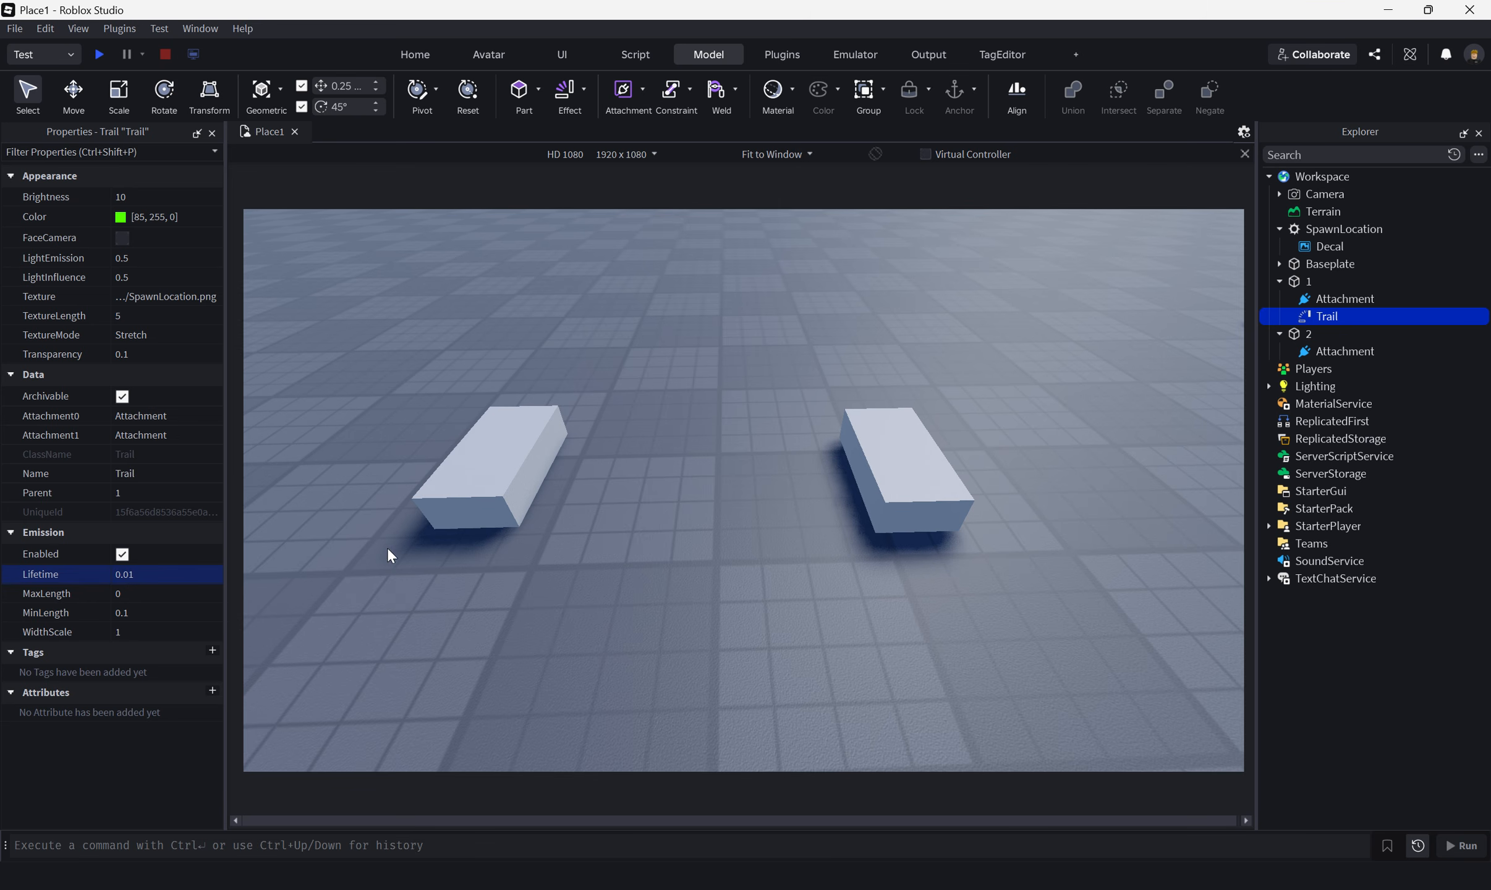
pyautogui.moveTo(595, 565); pyautogui.dragTo(595, 565, button='right')
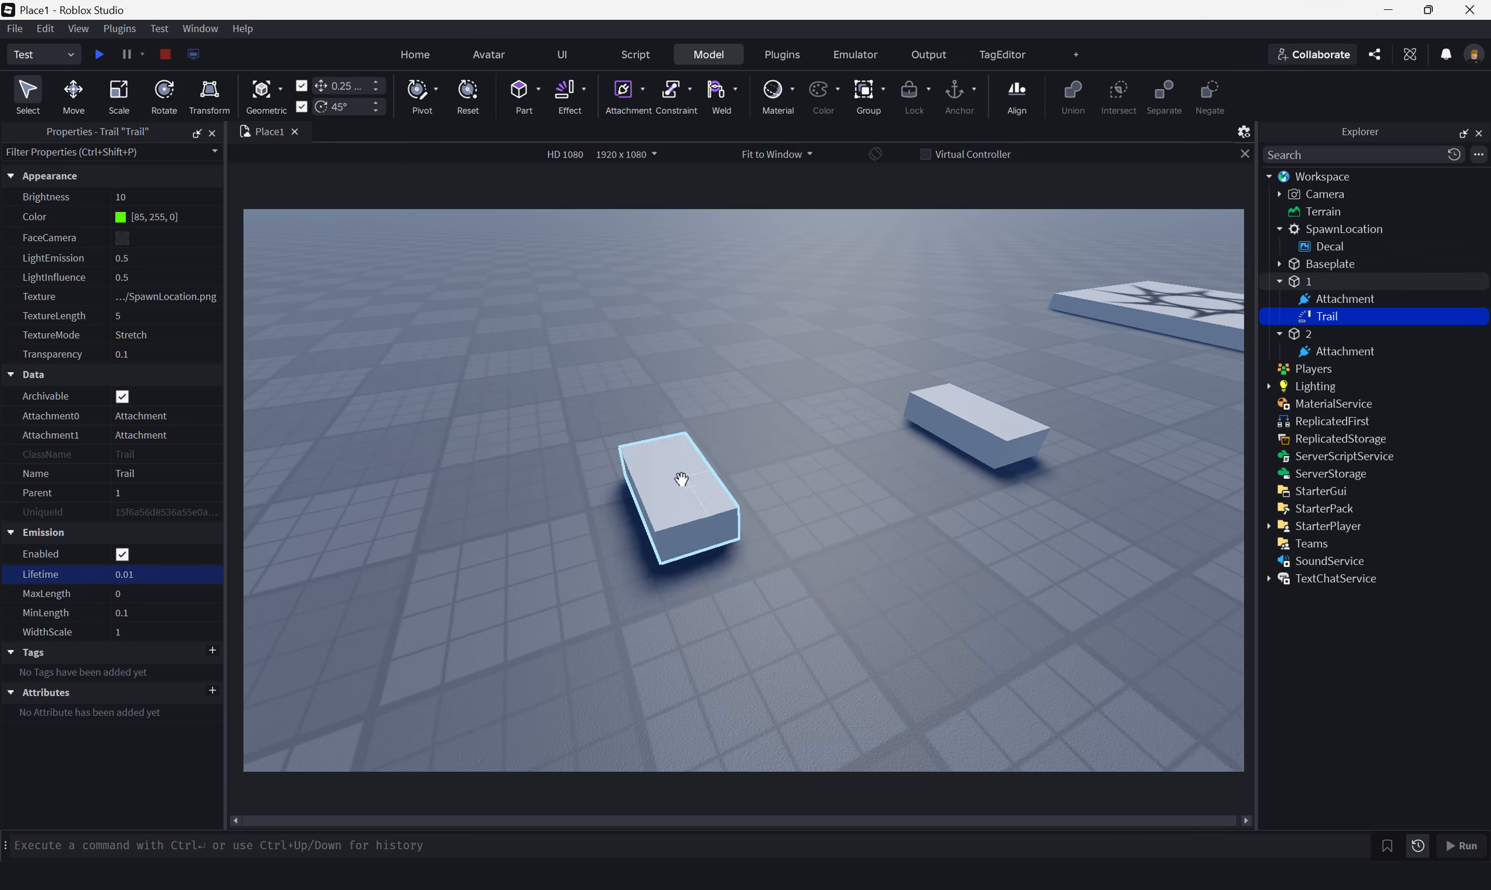
pyautogui.moveTo(681, 479); pyautogui.dragTo(767, 540)
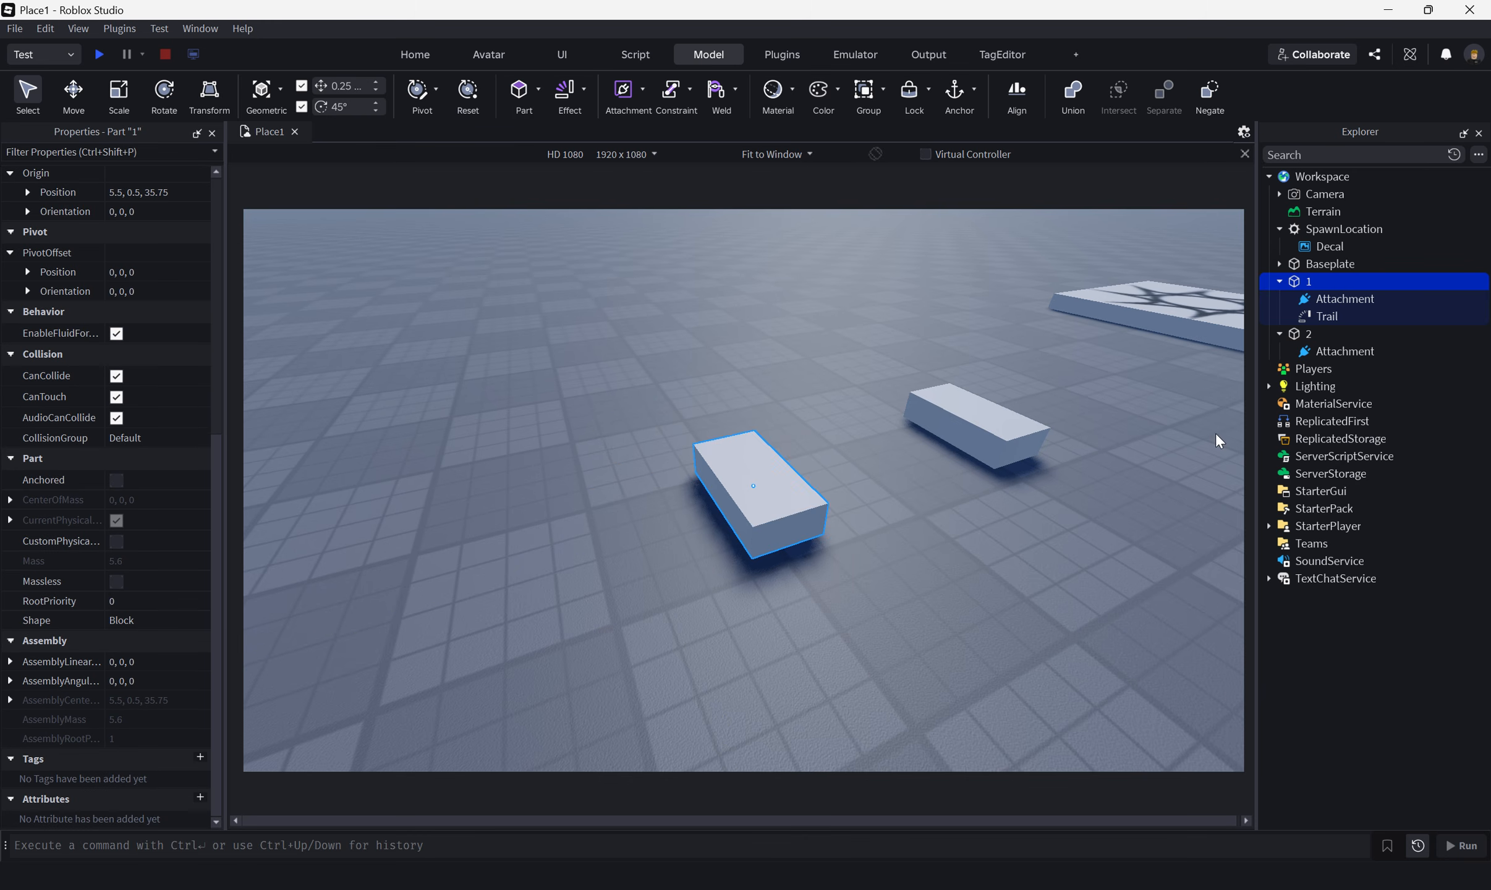
# Step: Set the trail's Lifetime to 5 and test it by moving part 1 to about 23.25, 0.5, 187.5 and back to about 5.75, 0.5, 38
pyautogui.click(1327, 316)
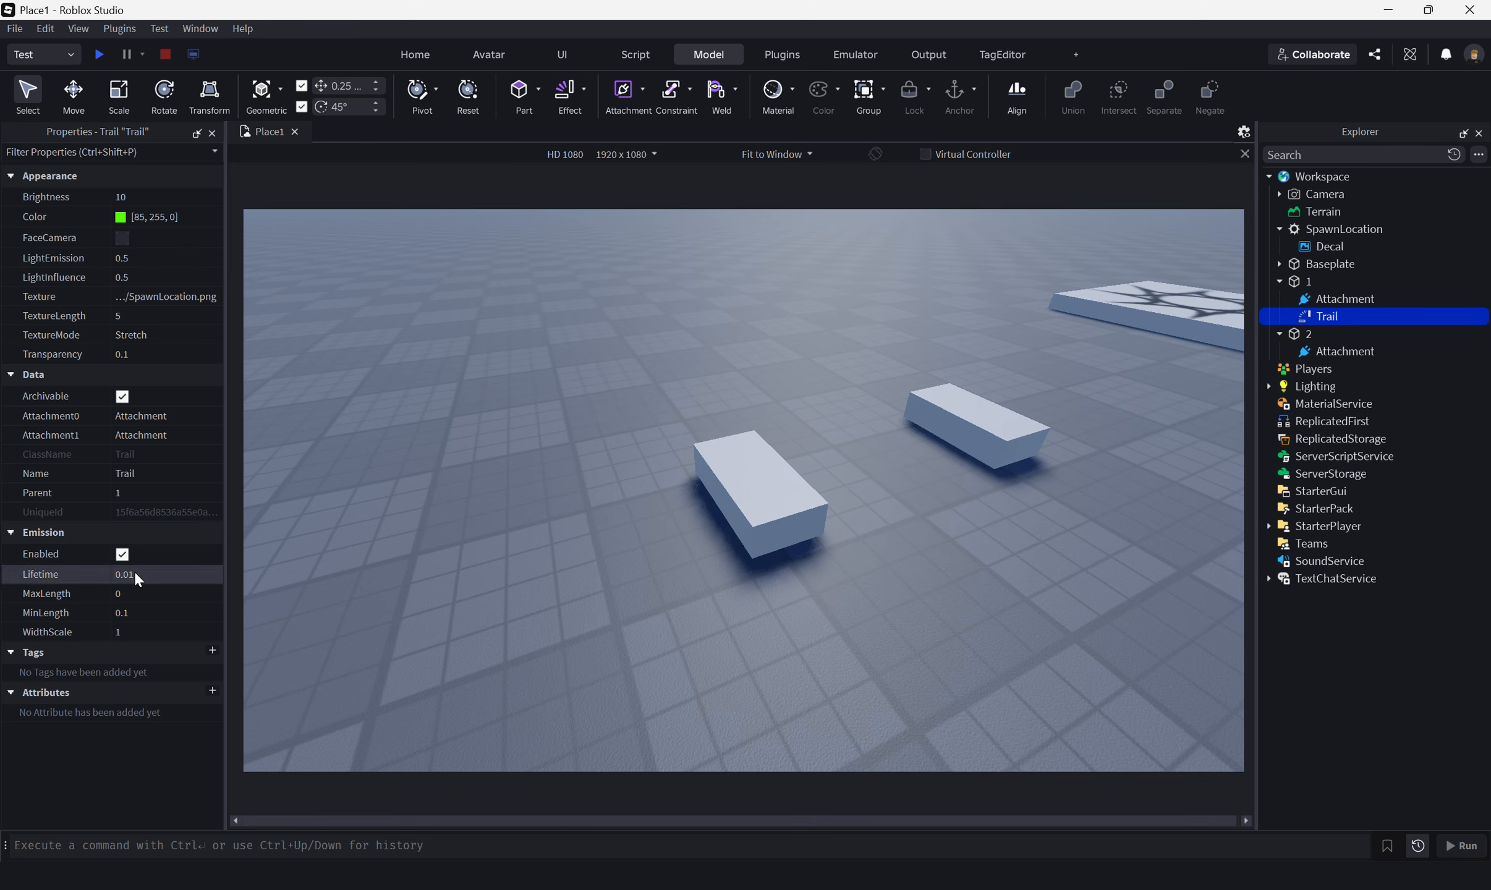
pyautogui.moveTo(763, 485); pyautogui.dragTo(628, 502)
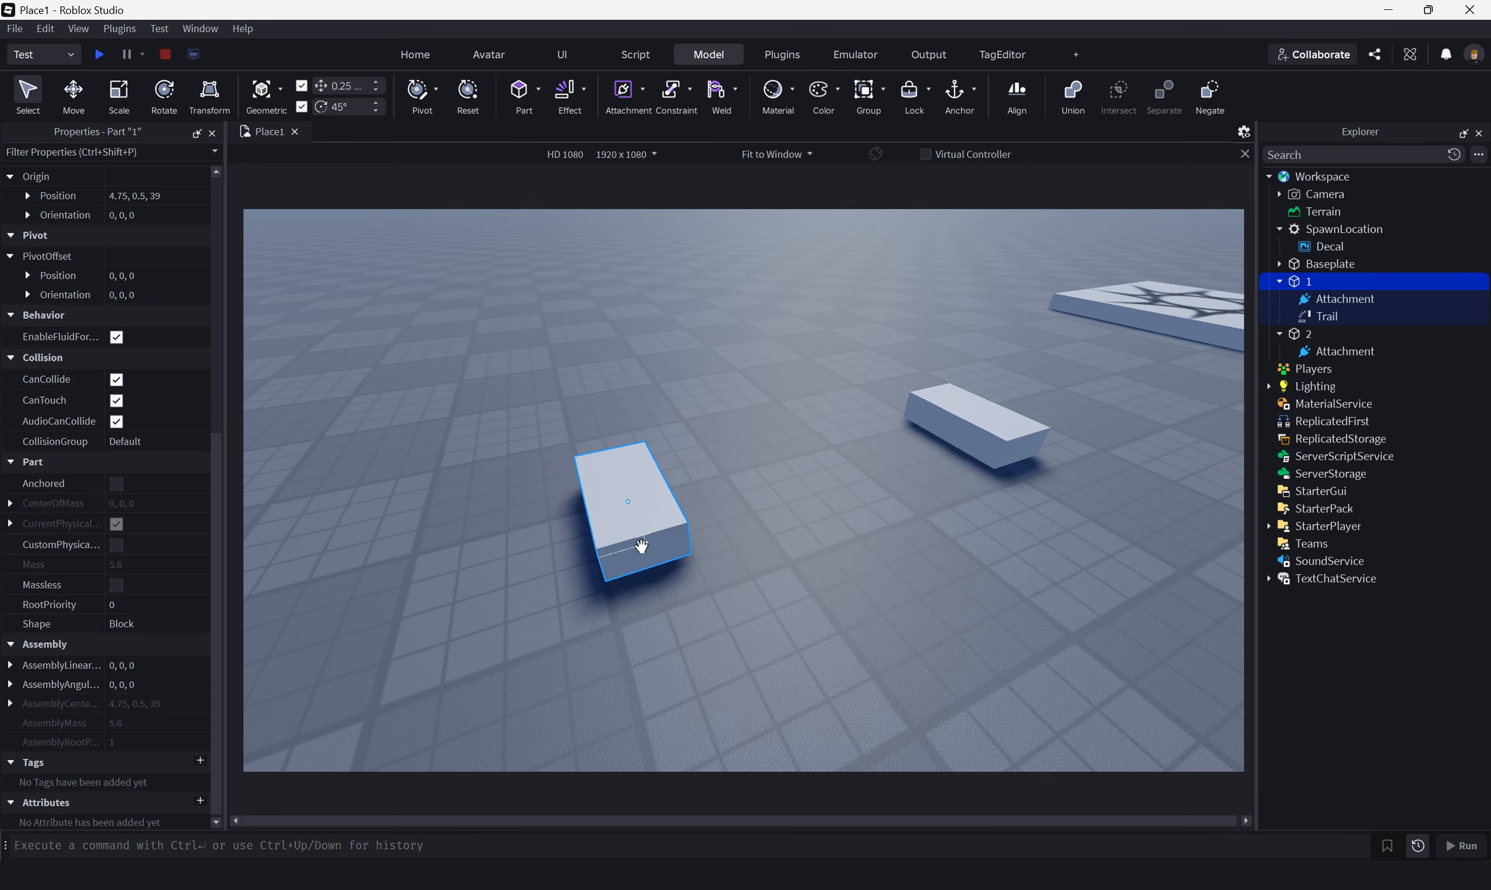
pyautogui.scroll(-10, 736, 470)
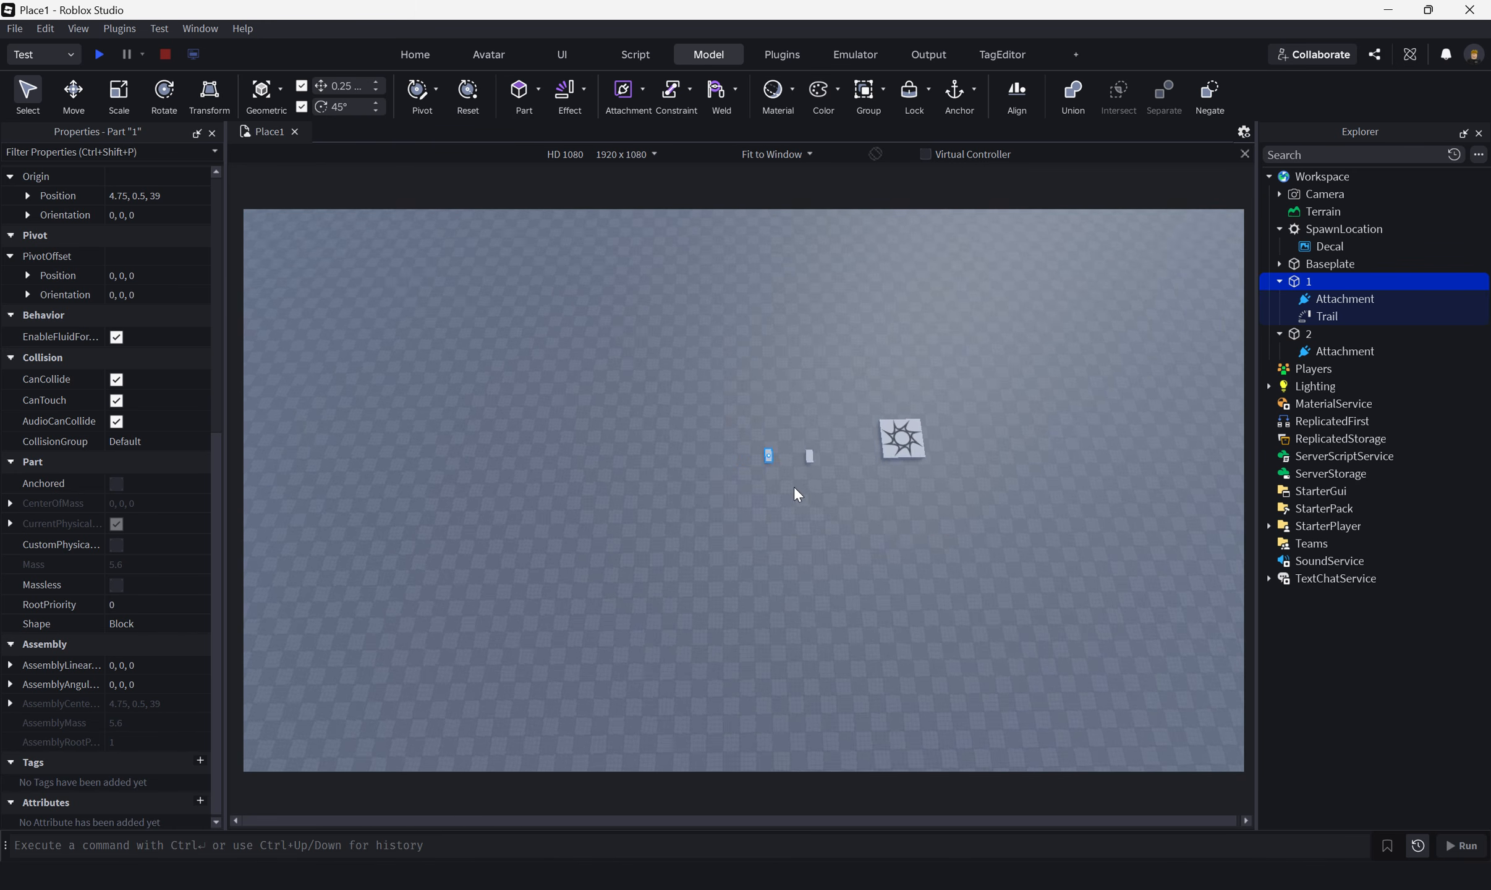
pyautogui.moveTo(794, 487); pyautogui.dragTo(774, 472, button='right')
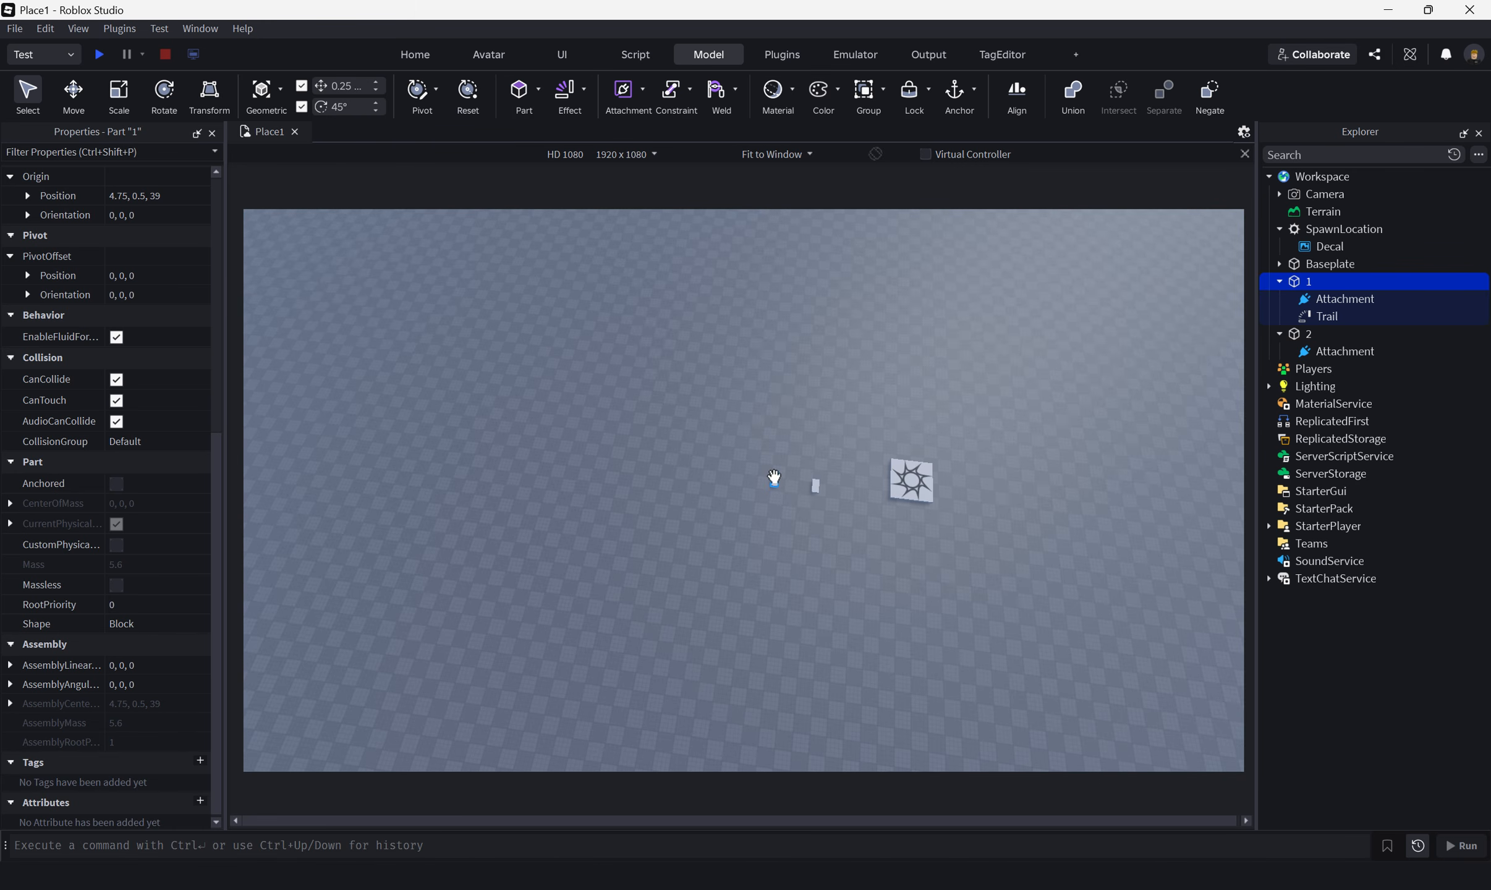
pyautogui.moveTo(774, 477); pyautogui.dragTo(257, 475)
pyautogui.moveTo(713, 487); pyautogui.dragTo(712, 487, button='right')
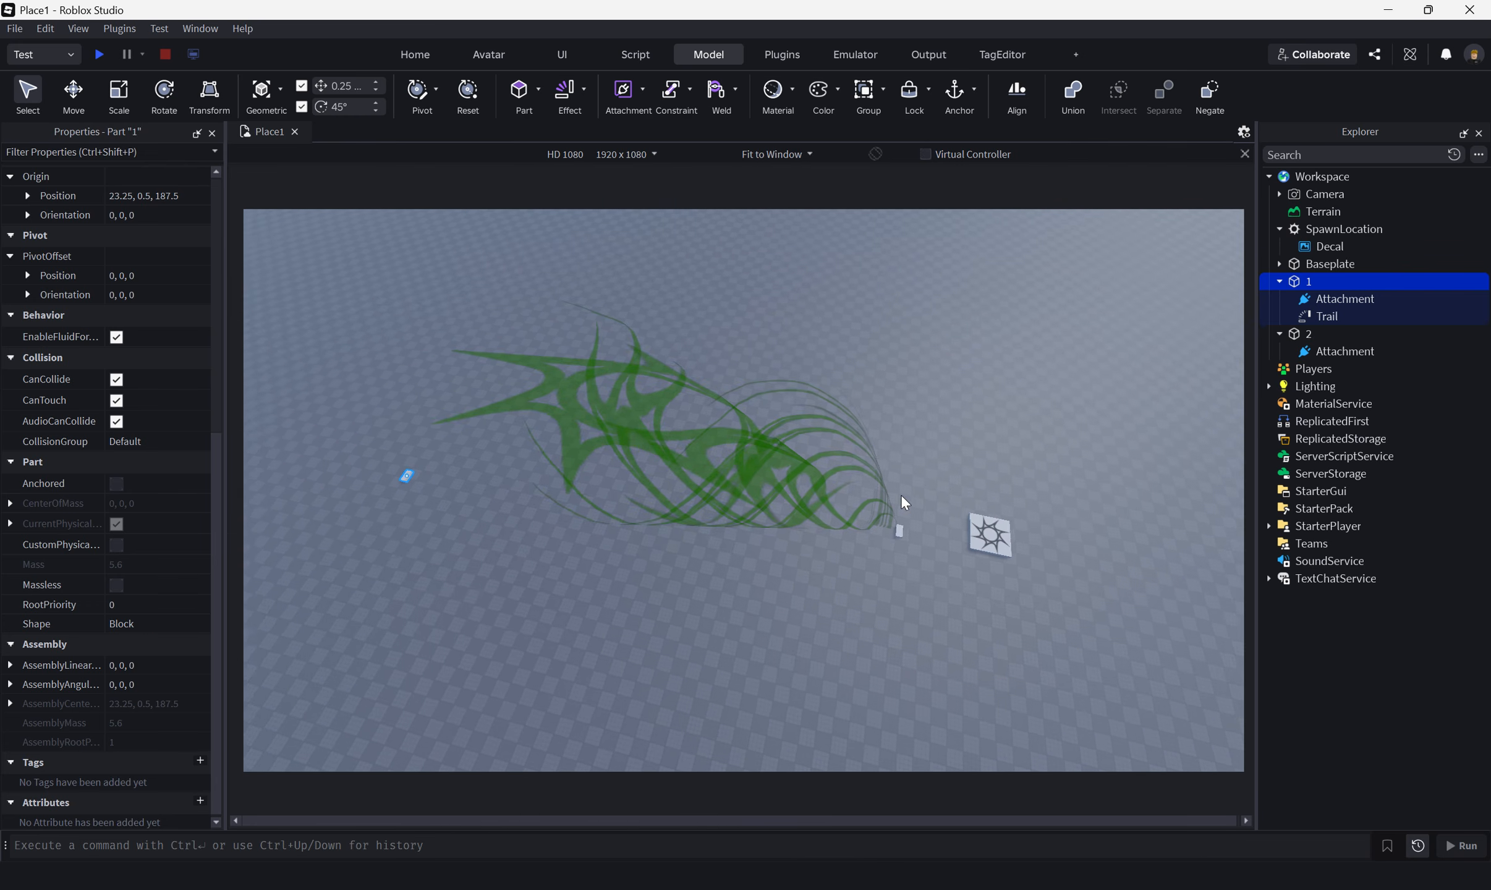
pyautogui.press('a')
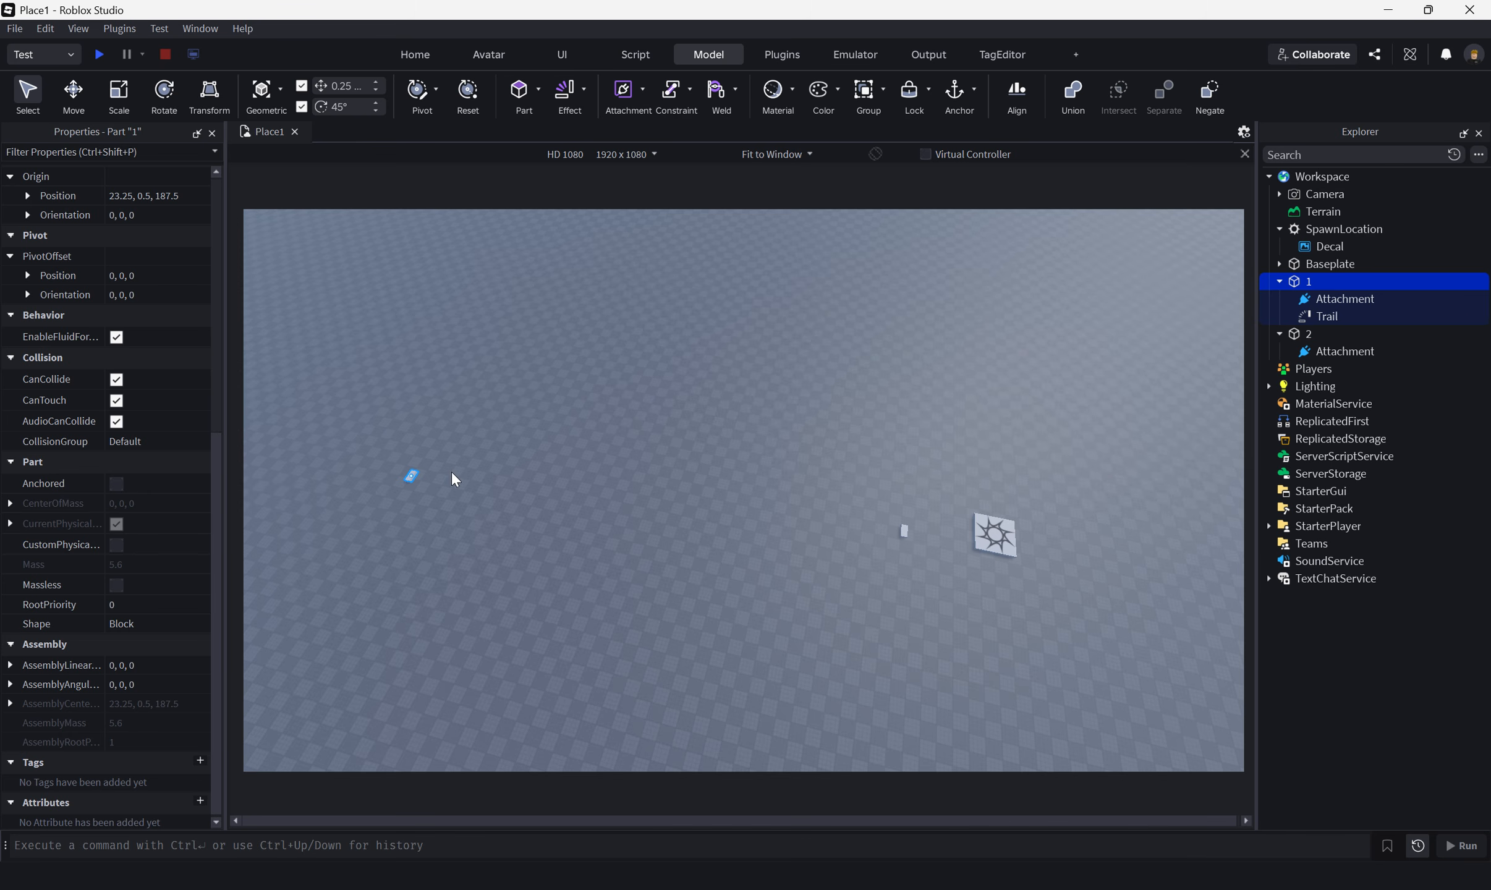
pyautogui.moveTo(413, 476); pyautogui.dragTo(869, 526)
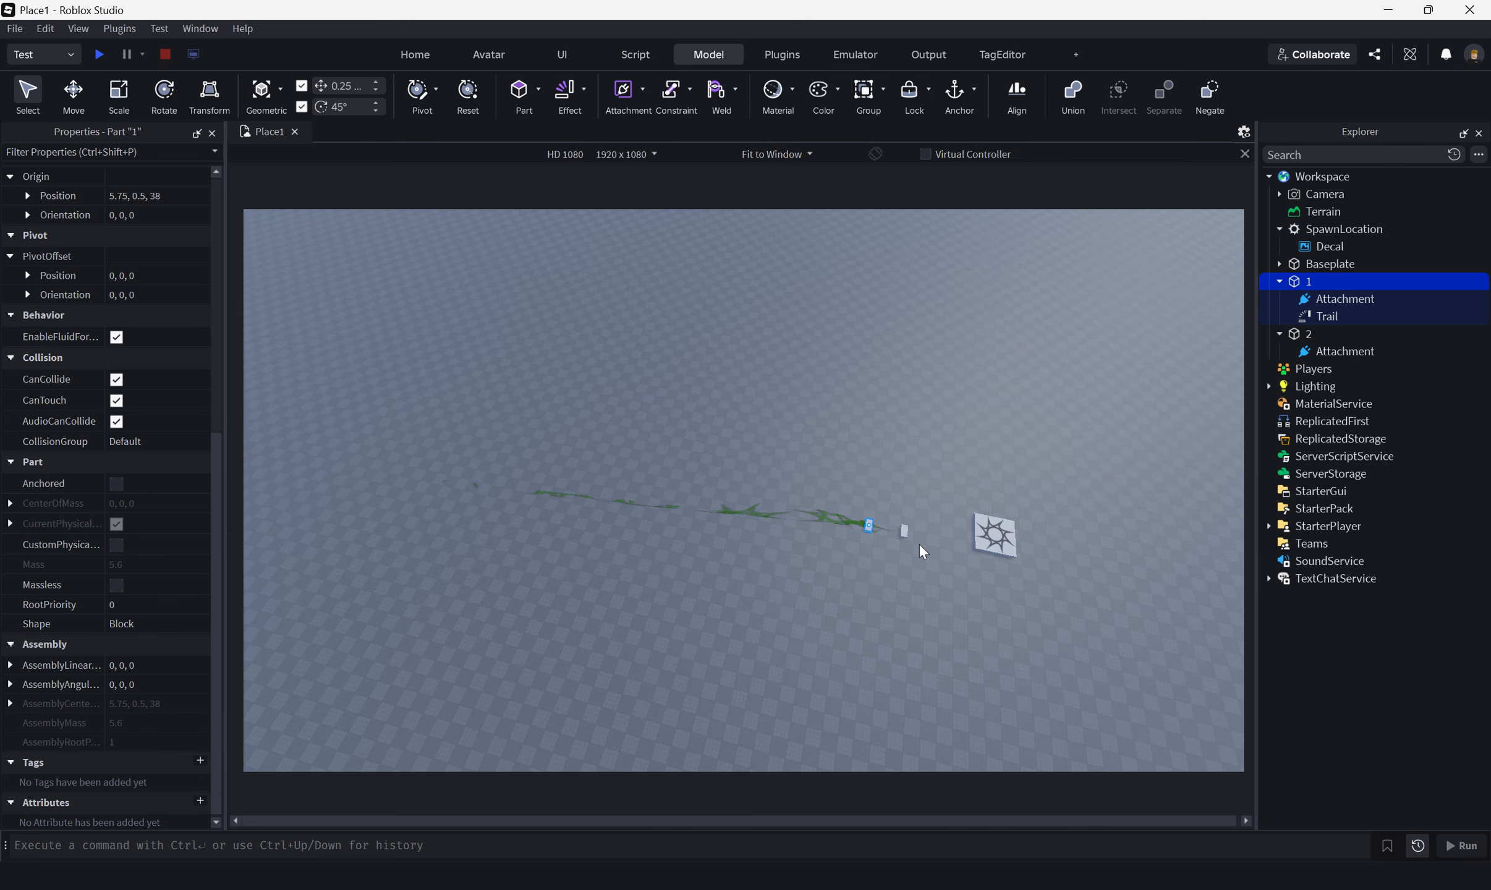
# Step: Move parts 1 and 2 together along a curved path, leaving them at about -59.5, 0.5, 9 and -60, 0.5, -1.75
pyautogui.keyDown('ctrl'); pyautogui.click(902, 529); pyautogui.keyUp('ctrl')
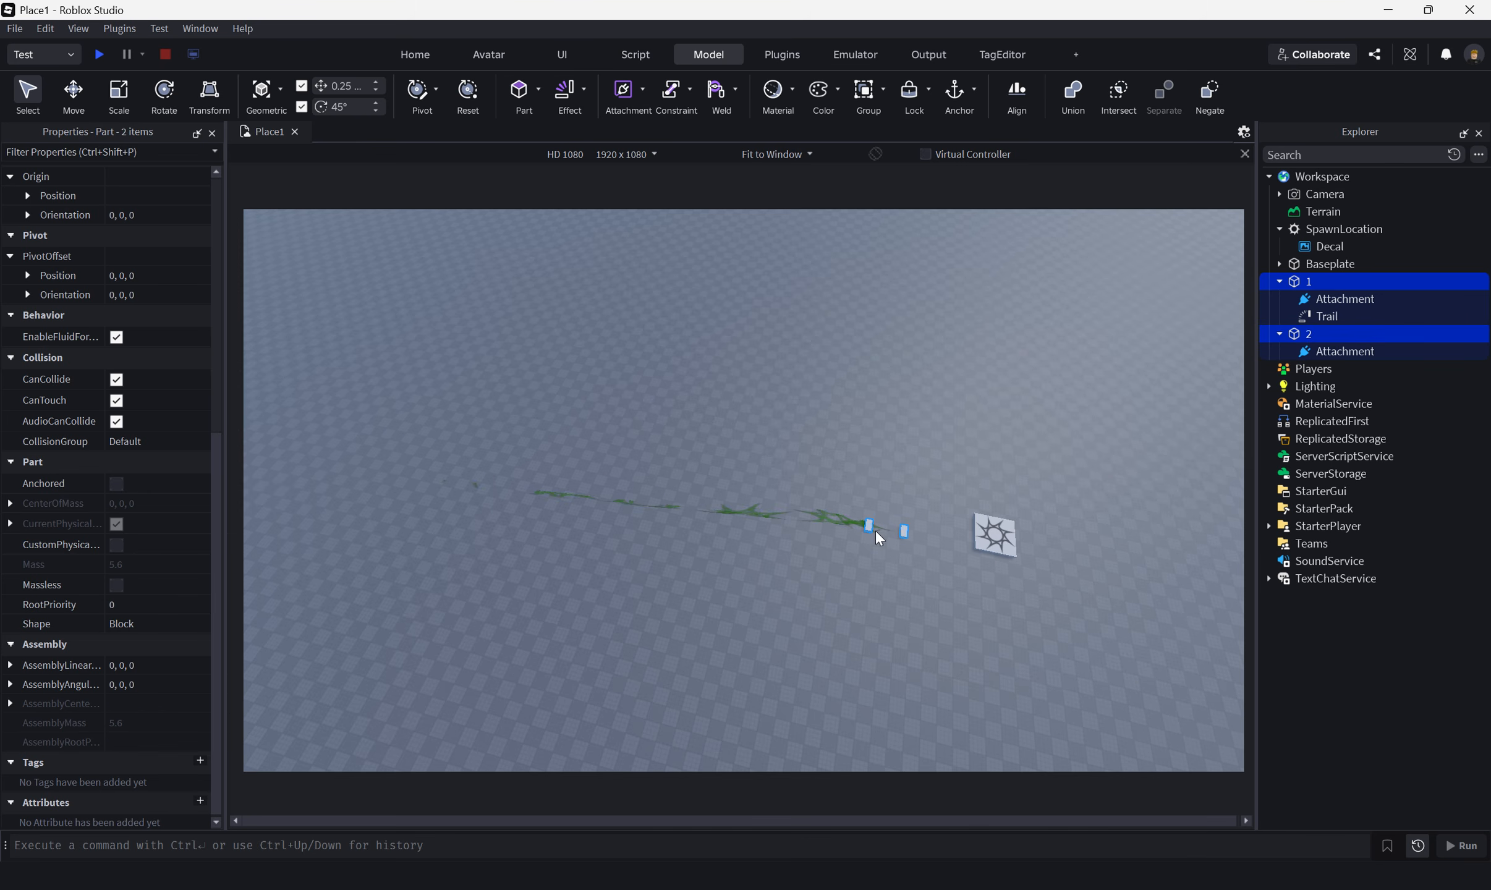
pyautogui.moveTo(868, 526); pyautogui.dragTo(962, 384)
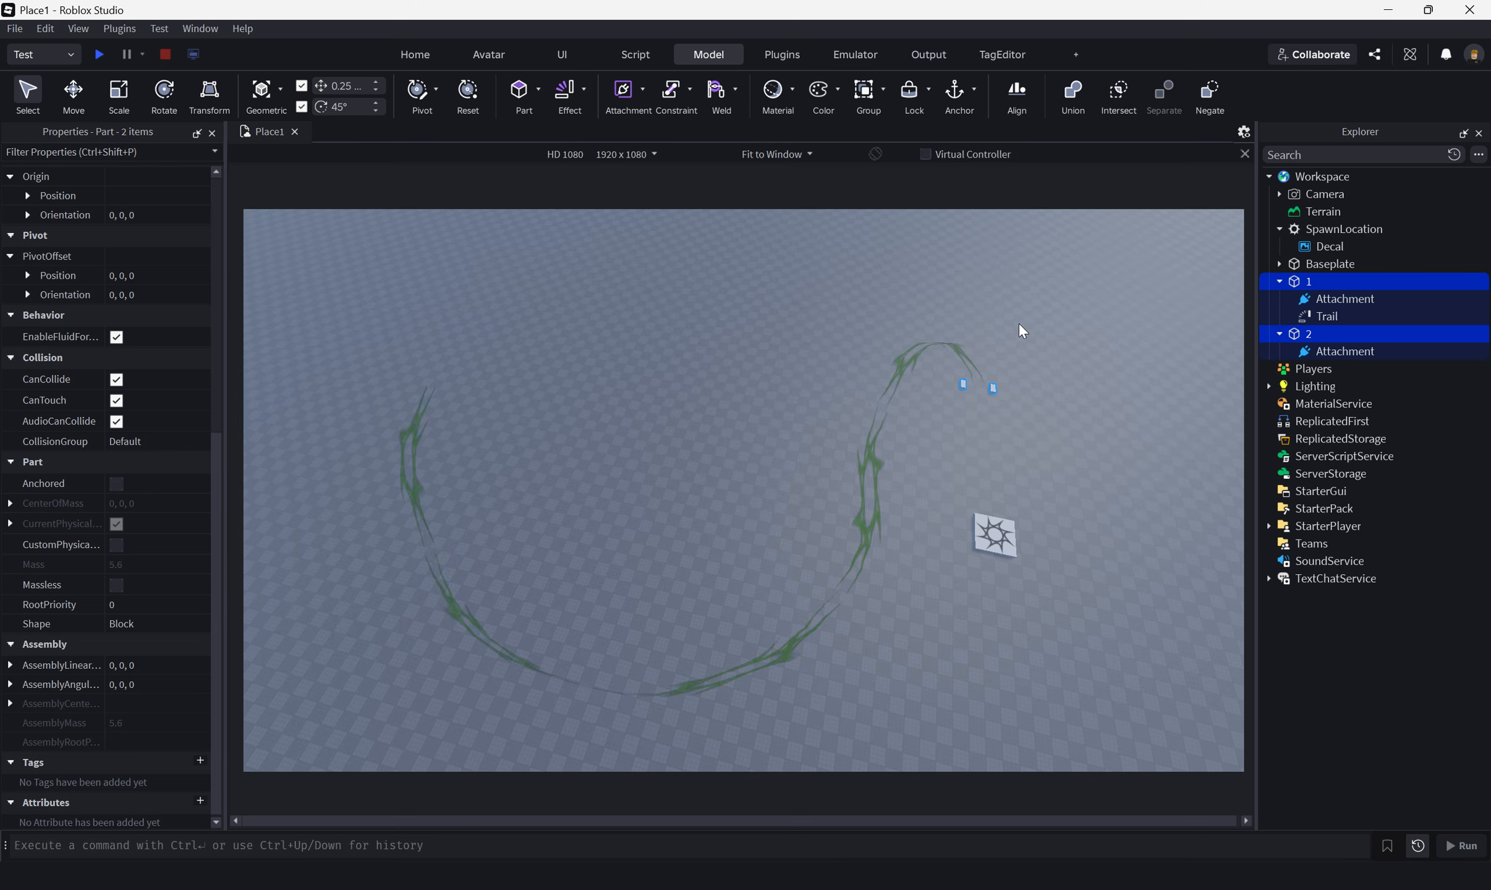
pyautogui.moveTo(1080, 429); pyautogui.dragTo(1080, 430, button='right')
pyautogui.press('w')
pyautogui.click(1017, 477)
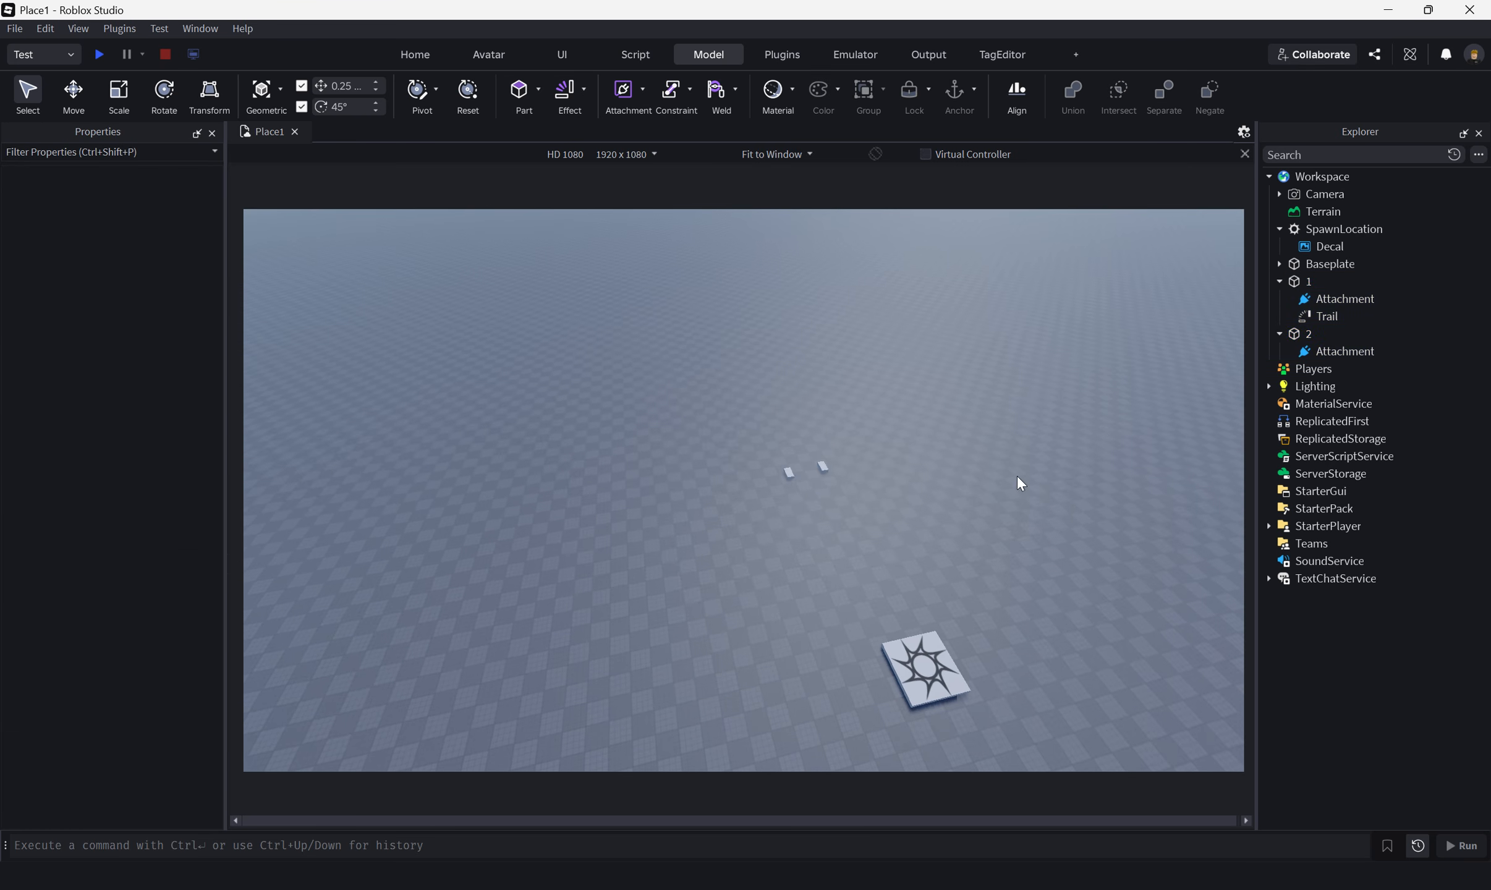
# Step: Inspect the properties of part 2, part 1 and the trail in turn
pyautogui.click(823, 466)
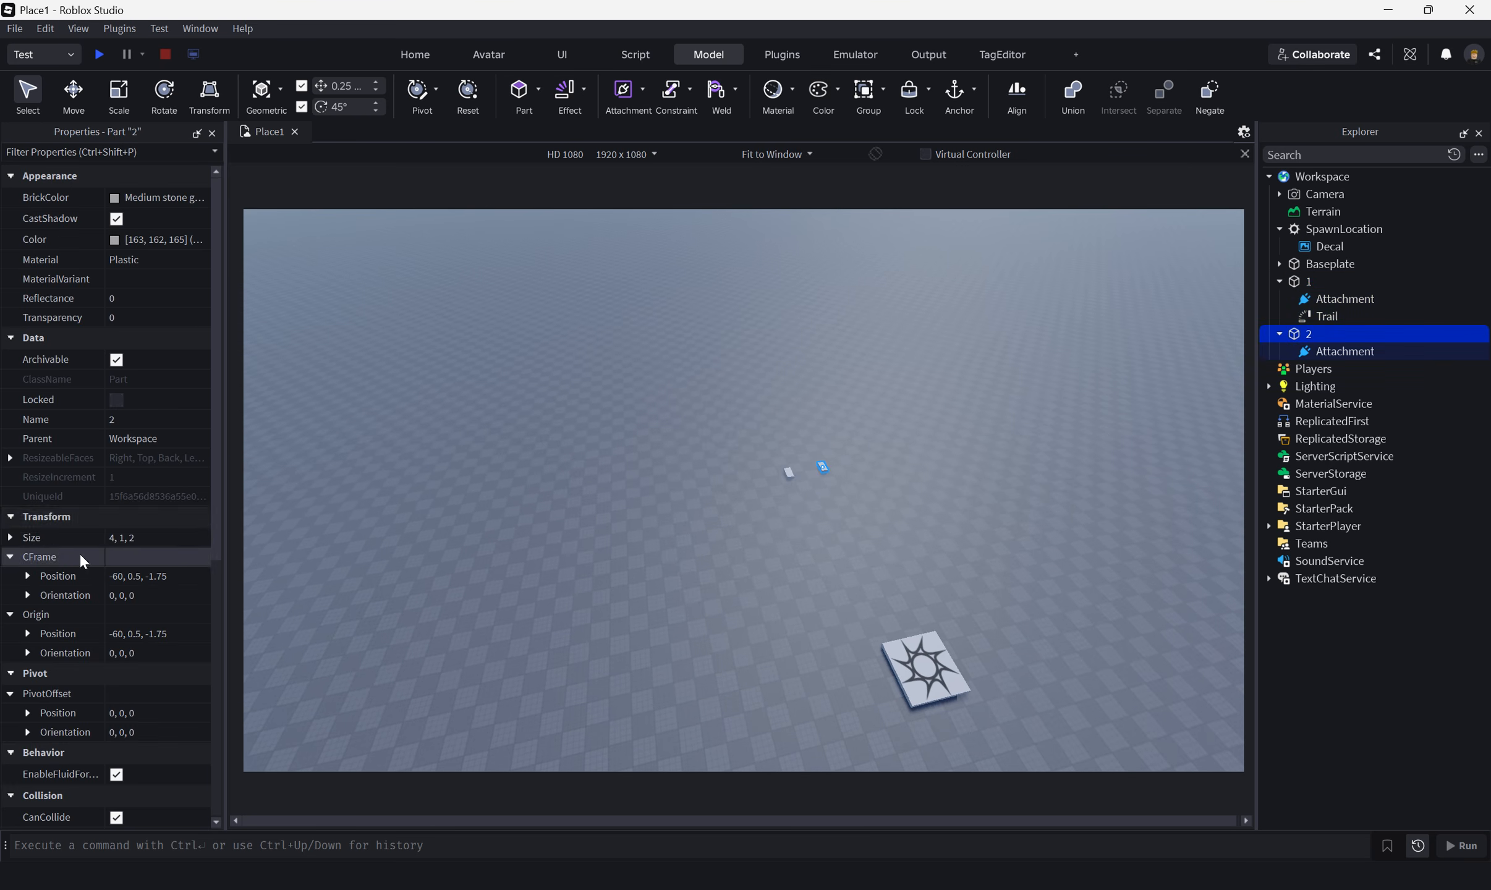
pyautogui.click(788, 475)
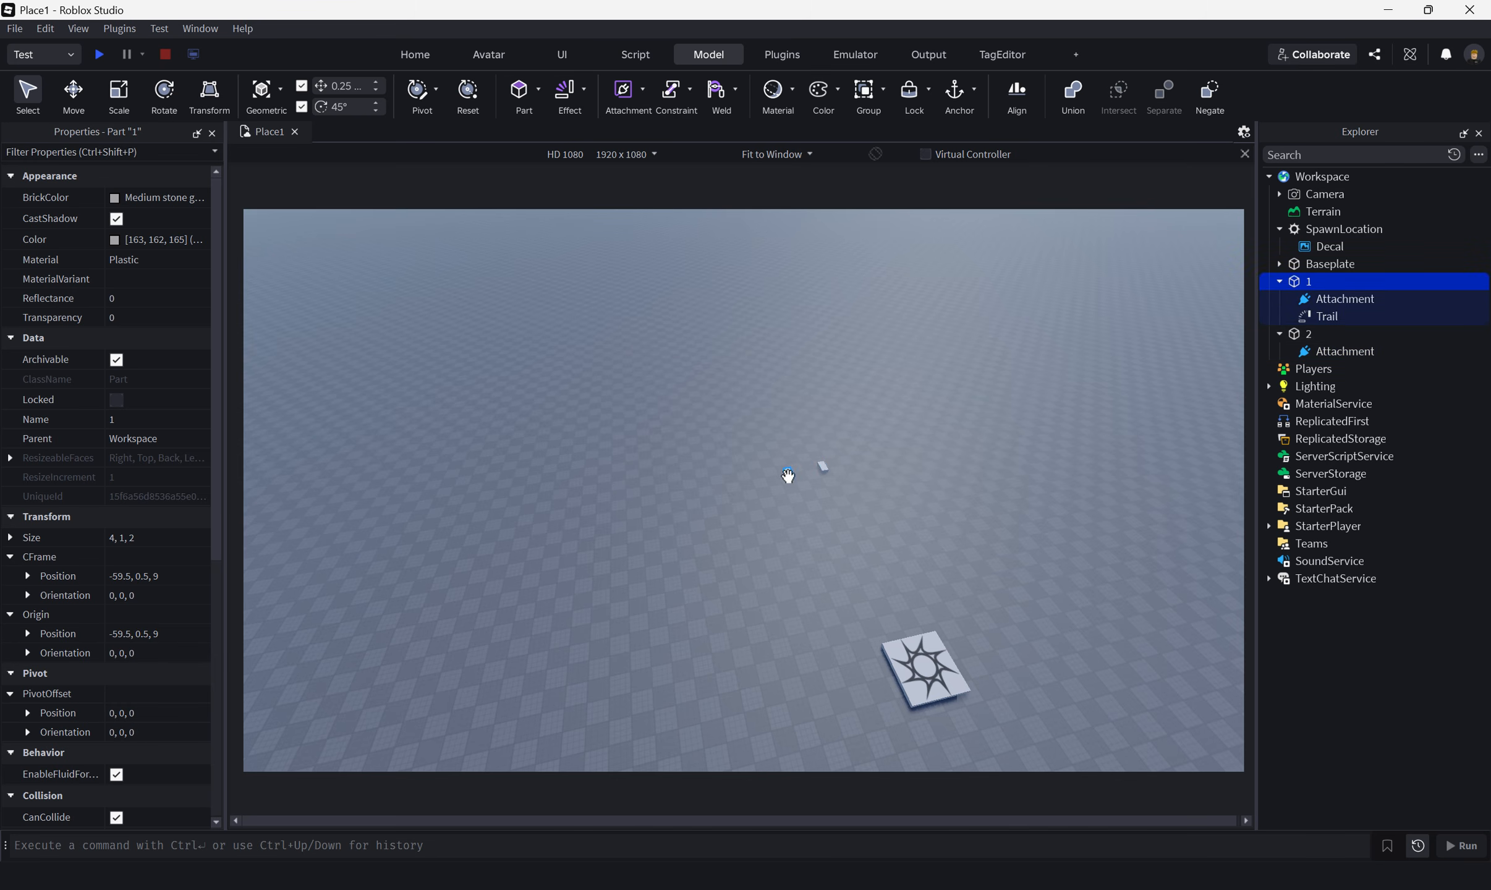
pyautogui.click(822, 468)
pyautogui.click(1325, 316)
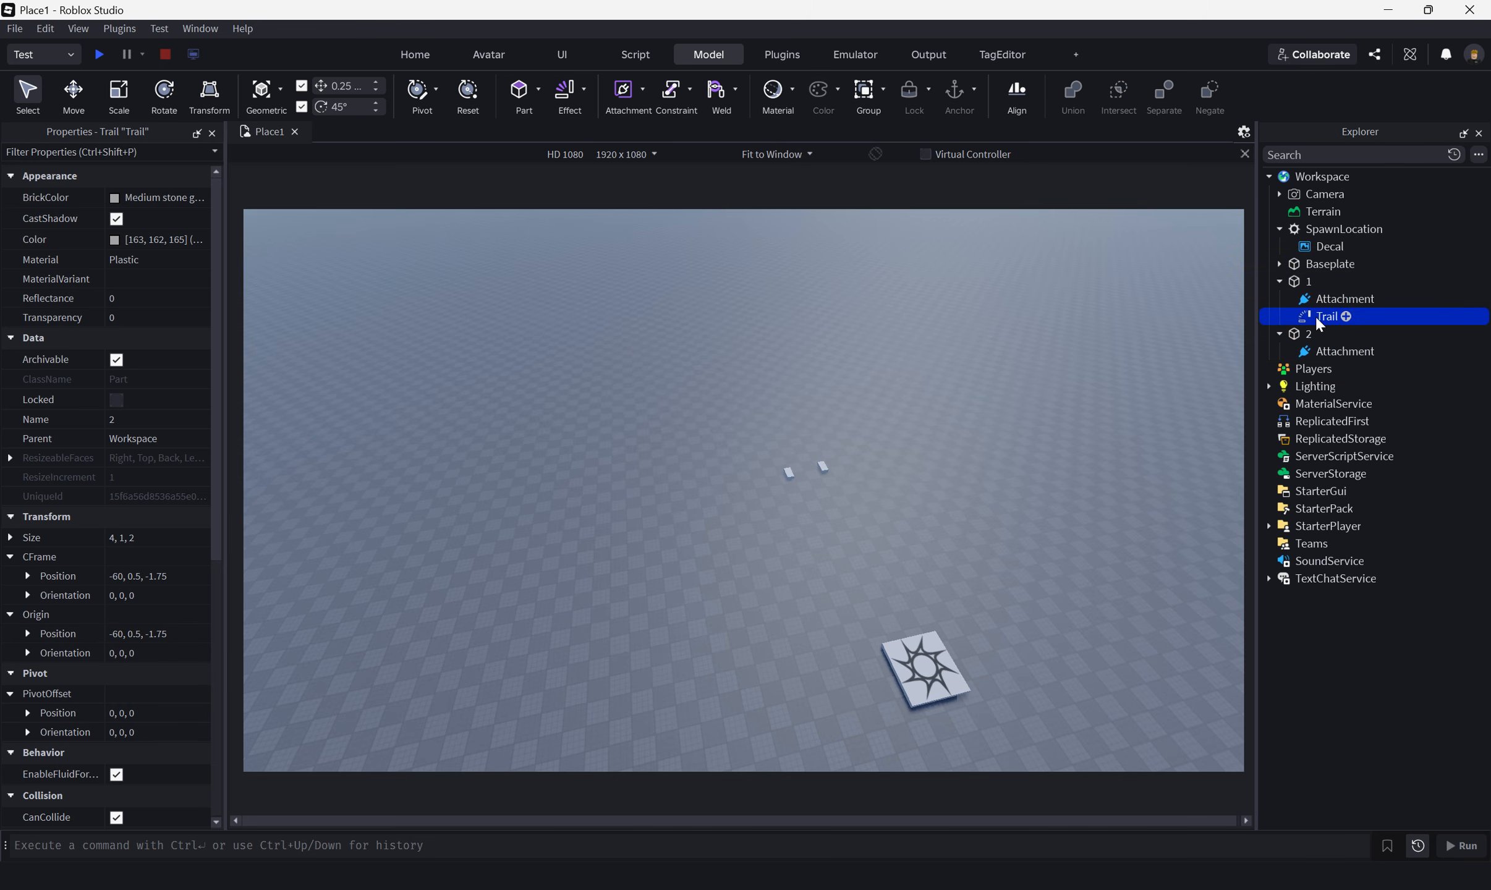
# Step: Move part 2's attachment 9.75 studs along Z over to part 1 and reparent it under part 1
pyautogui.press('w')
pyautogui.moveTo(723, 541); pyautogui.dragTo(724, 540, button='right')
pyautogui.press('w')
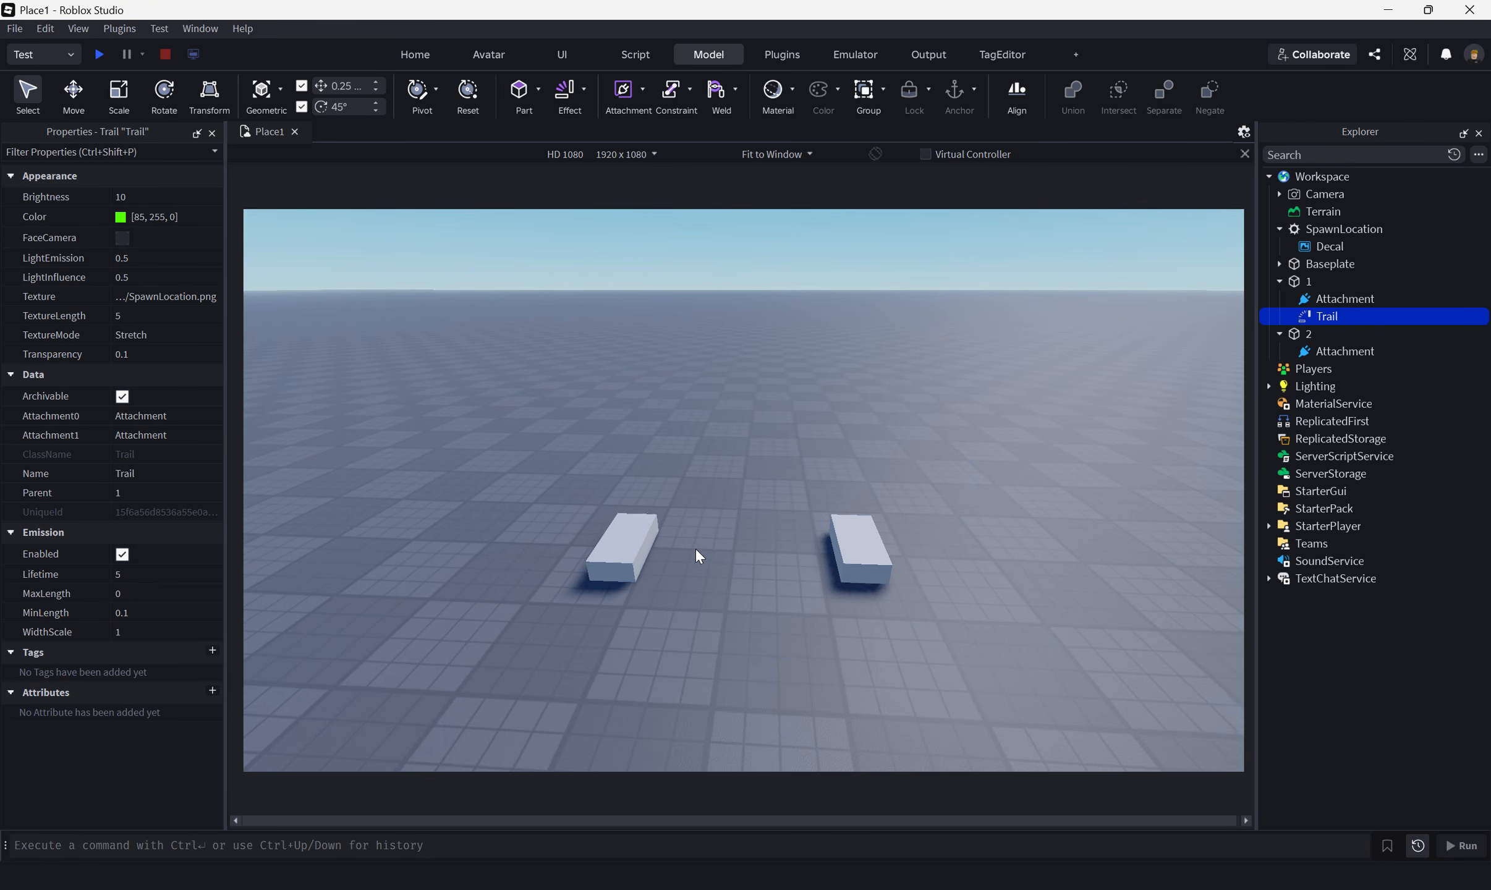
pyautogui.scroll(3, 694, 548)
pyautogui.click(543, 540)
pyautogui.click(1316, 351)
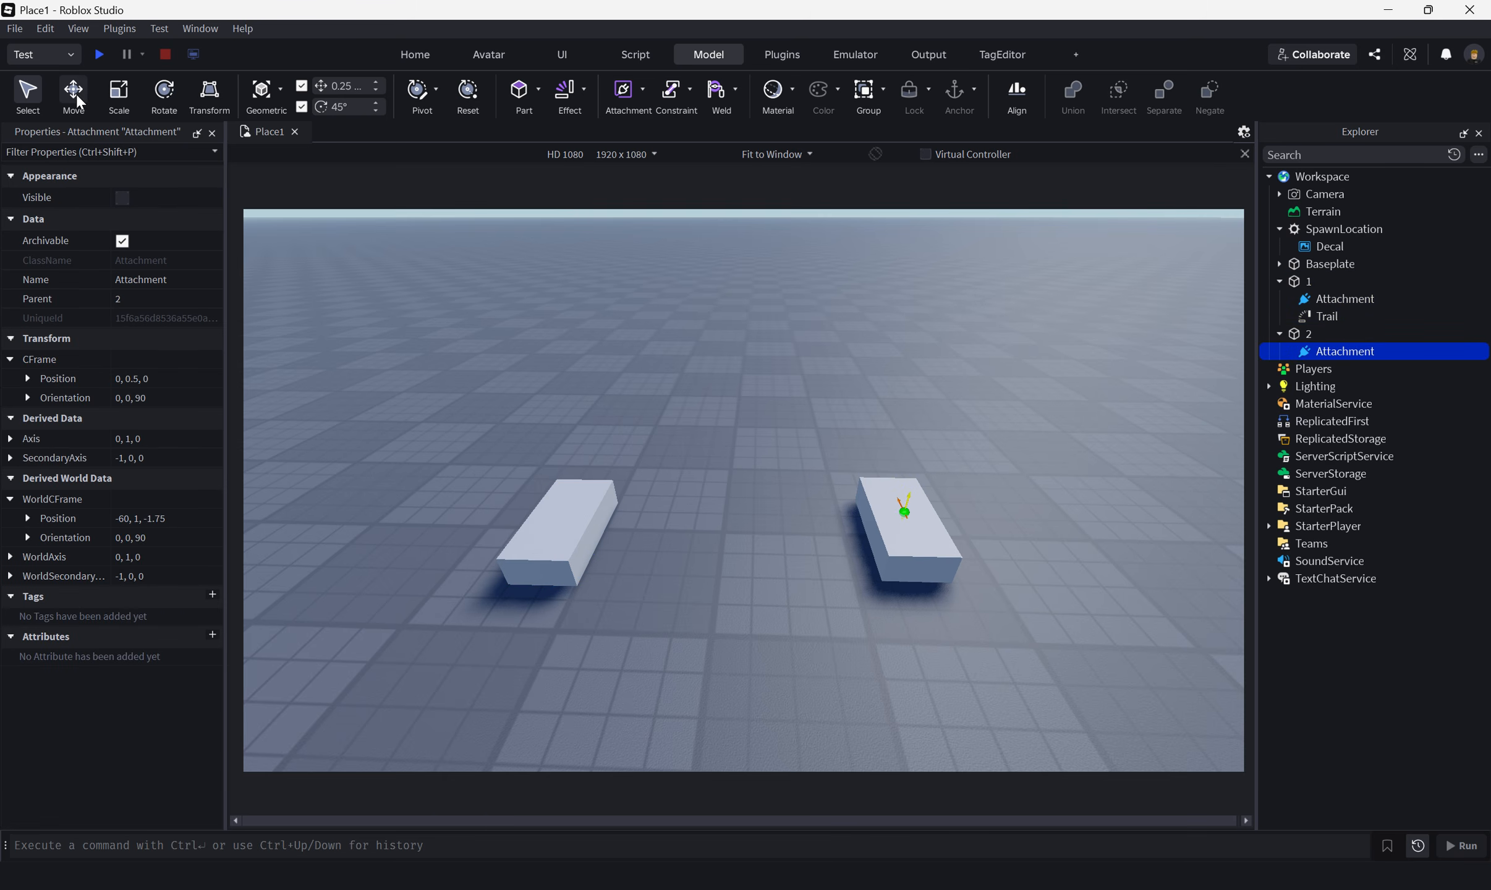
pyautogui.moveTo(804, 510); pyautogui.dragTo(481, 522)
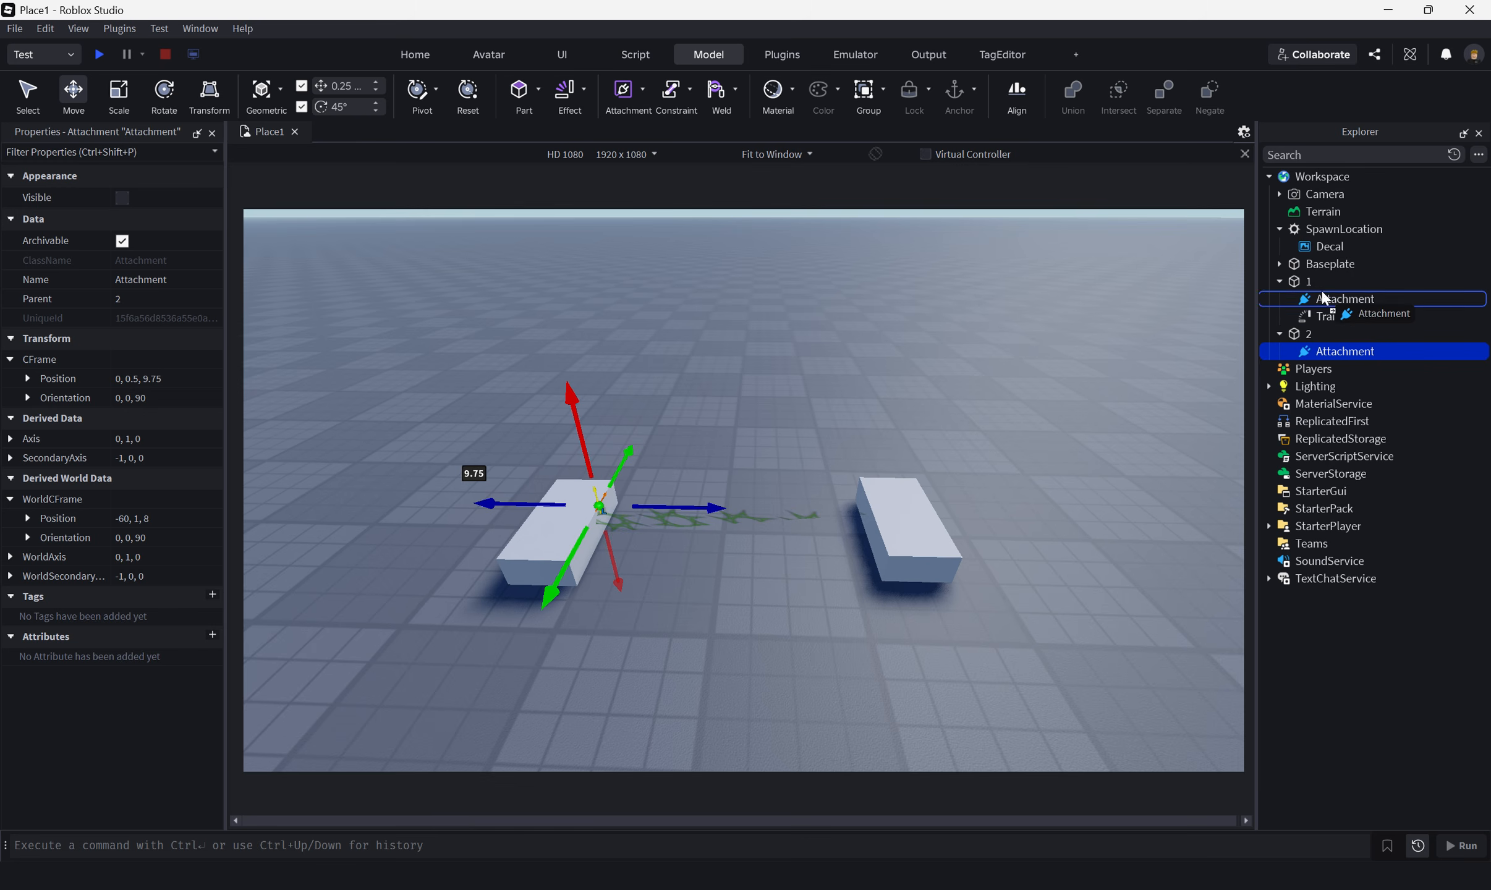
pyautogui.moveTo(1323, 298); pyautogui.dragTo(1300, 283)
# Step: Move part 1's original attachment to one end of the part, at position -2, 0, 0
pyautogui.click(1300, 279)
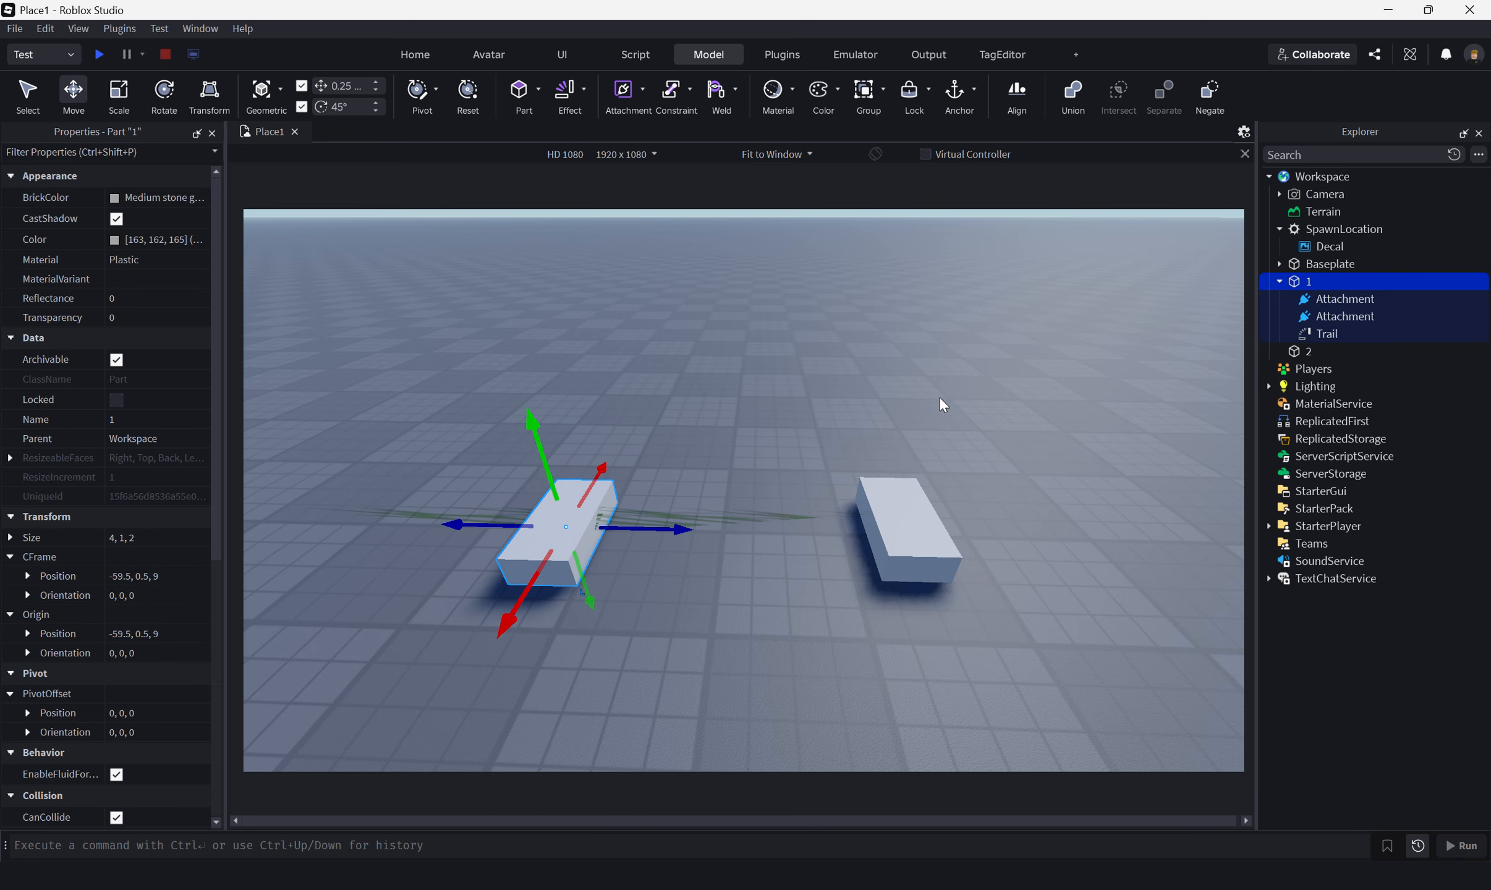
pyautogui.press('f')
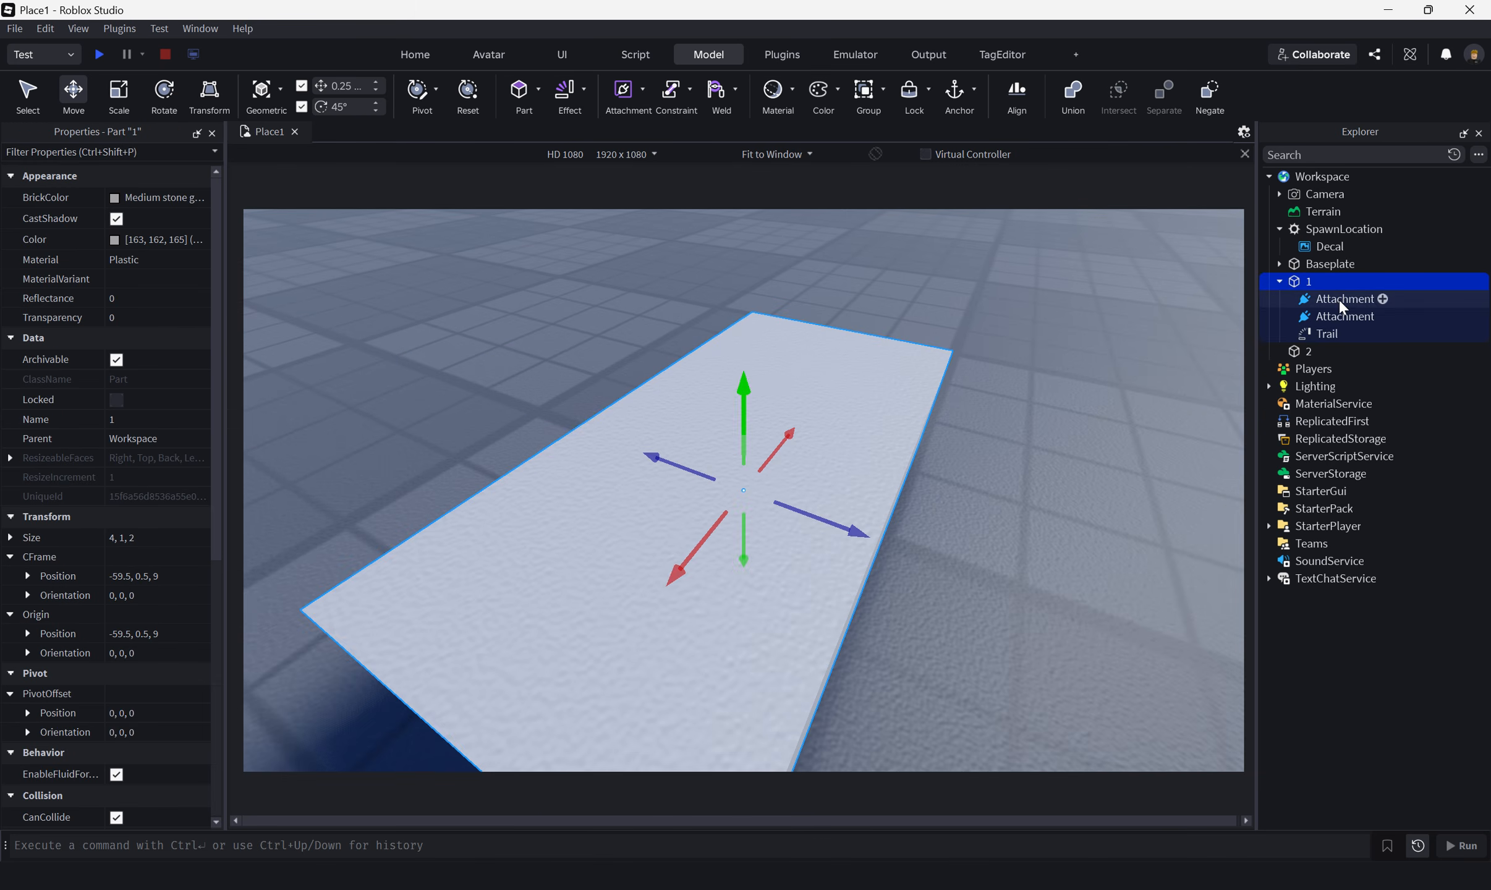
pyautogui.click(1338, 299)
pyautogui.press('f')
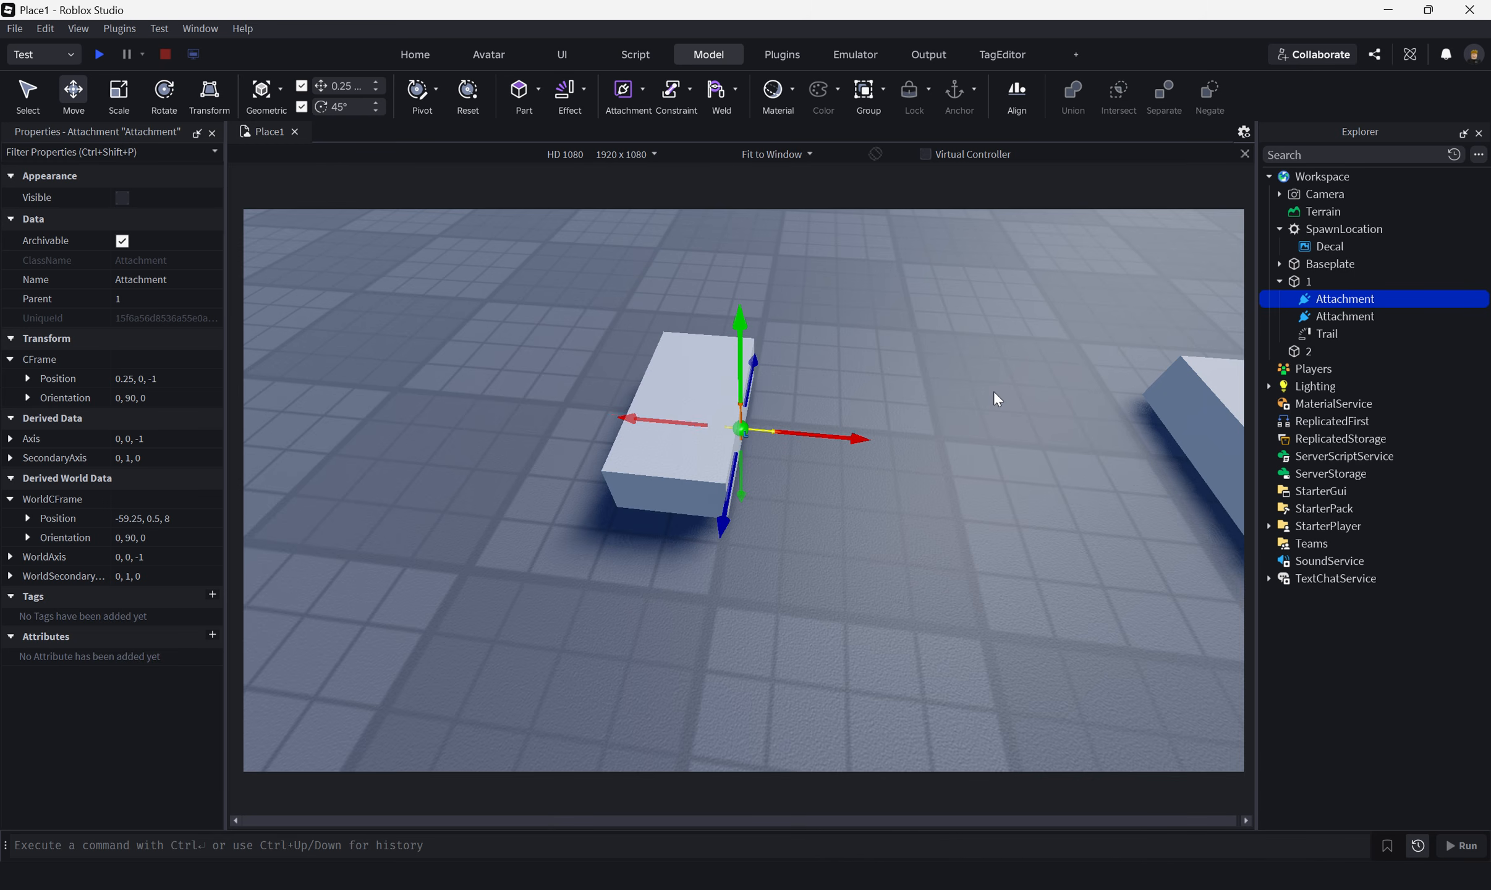
pyautogui.moveTo(792, 470)
pyautogui.mouseDown()
pyautogui.moveTo(846, 461)
pyautogui.moveTo(812, 461)
pyautogui.mouseUp()
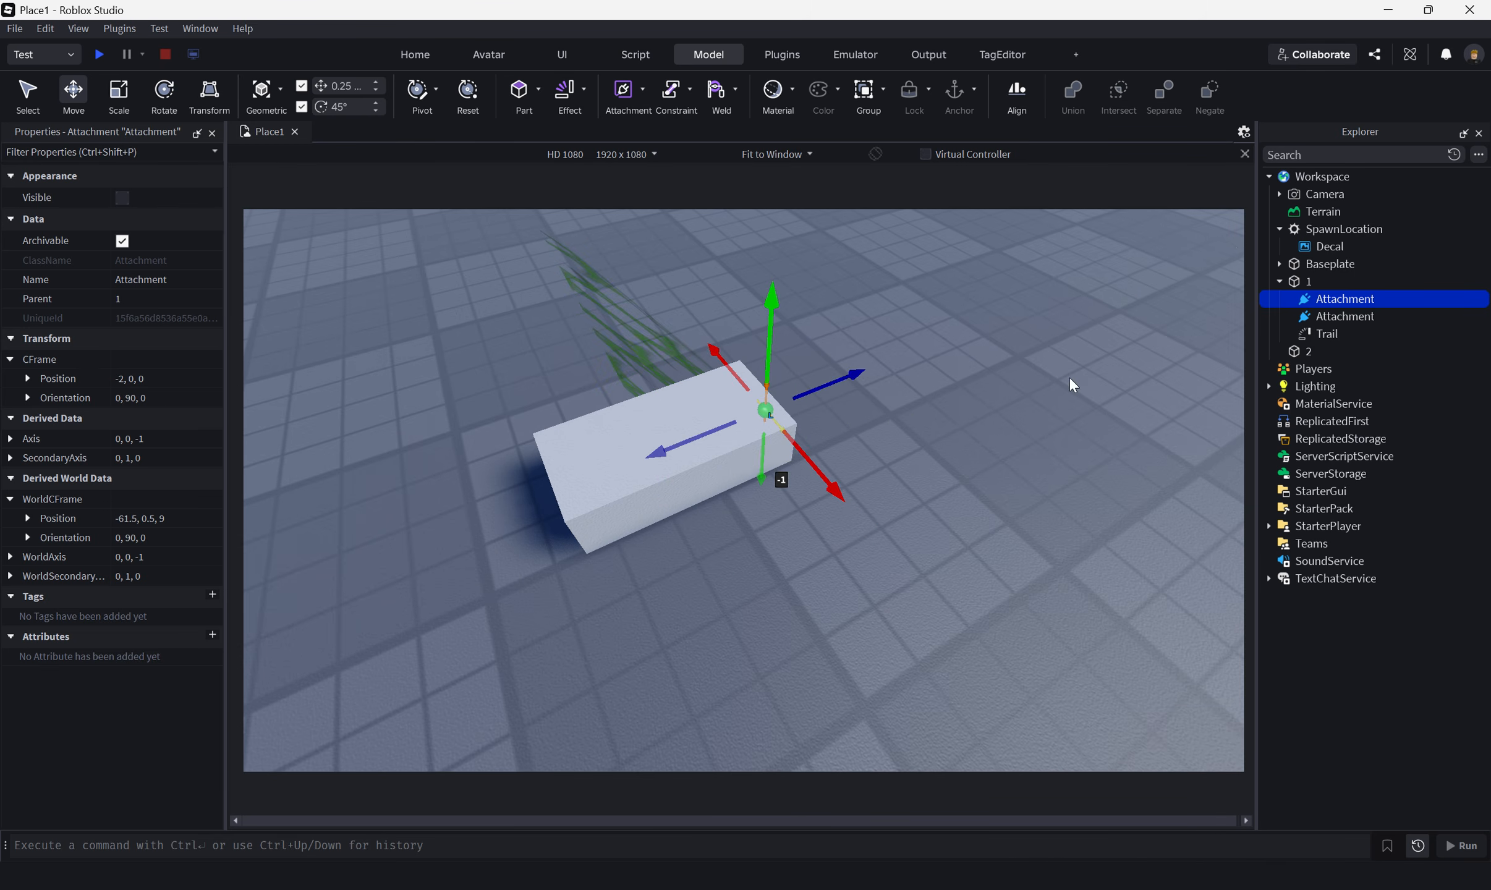
# Step: Move the second attachment to the opposite end of part 1, at position 2, 0.5, -0.25, and deselect it
pyautogui.click(1326, 319)
pyautogui.press('f')
pyautogui.moveTo(676, 350); pyautogui.dragTo(723, 545)
pyautogui.moveTo(814, 393); pyautogui.dragTo(761, 422)
pyautogui.click(910, 456)
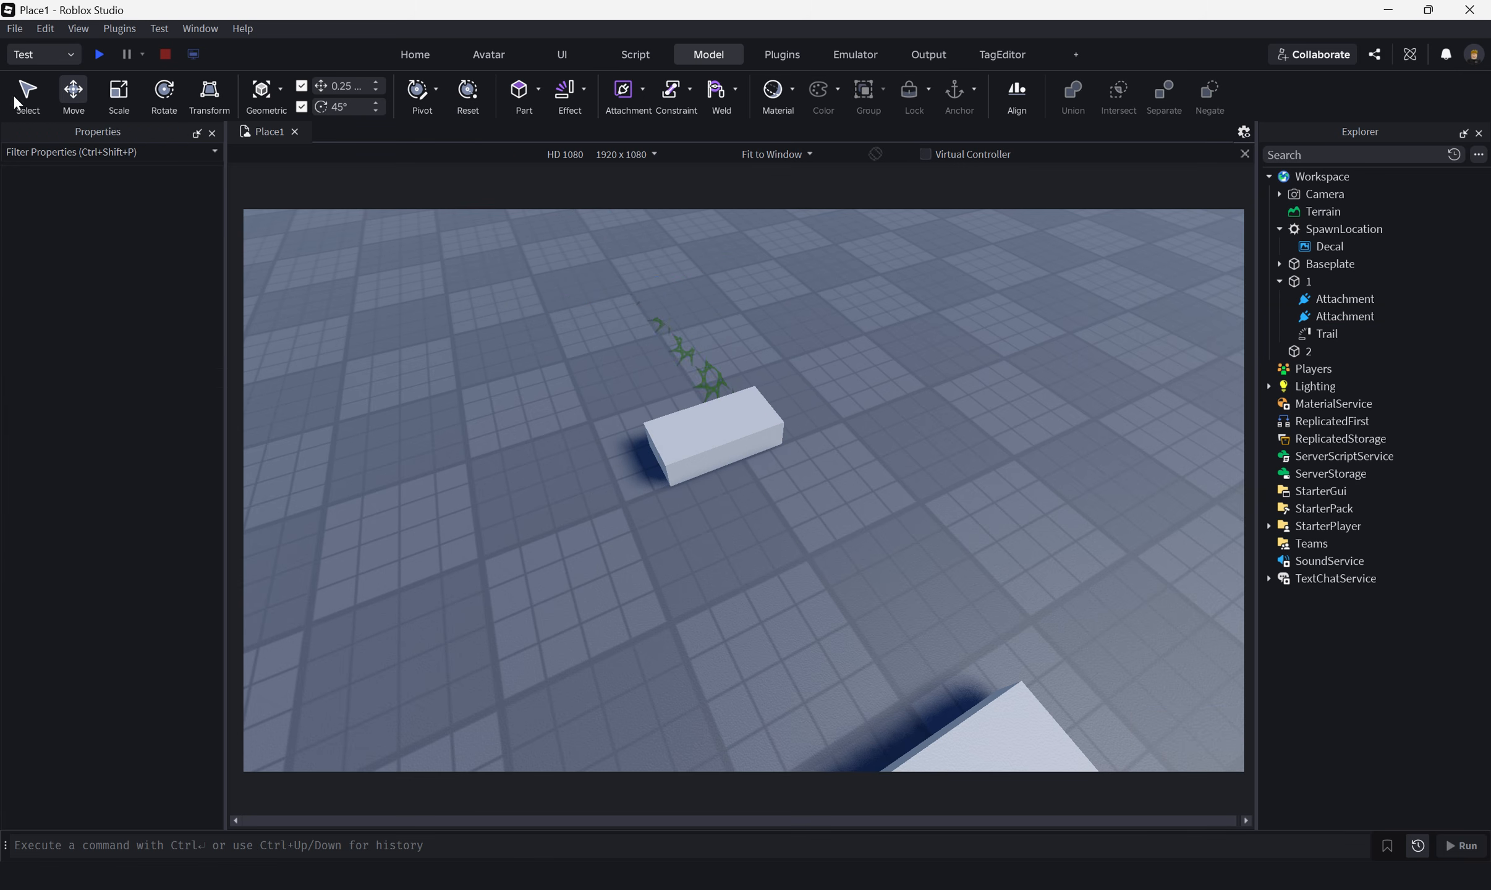
# Step: Test the trail by moving part 1 around the baseplate, leaving it at about -44.5, 0.5, 37.25
pyautogui.click(742, 446)
pyautogui.moveTo(839, 489); pyautogui.dragTo(275, 255, button='right')
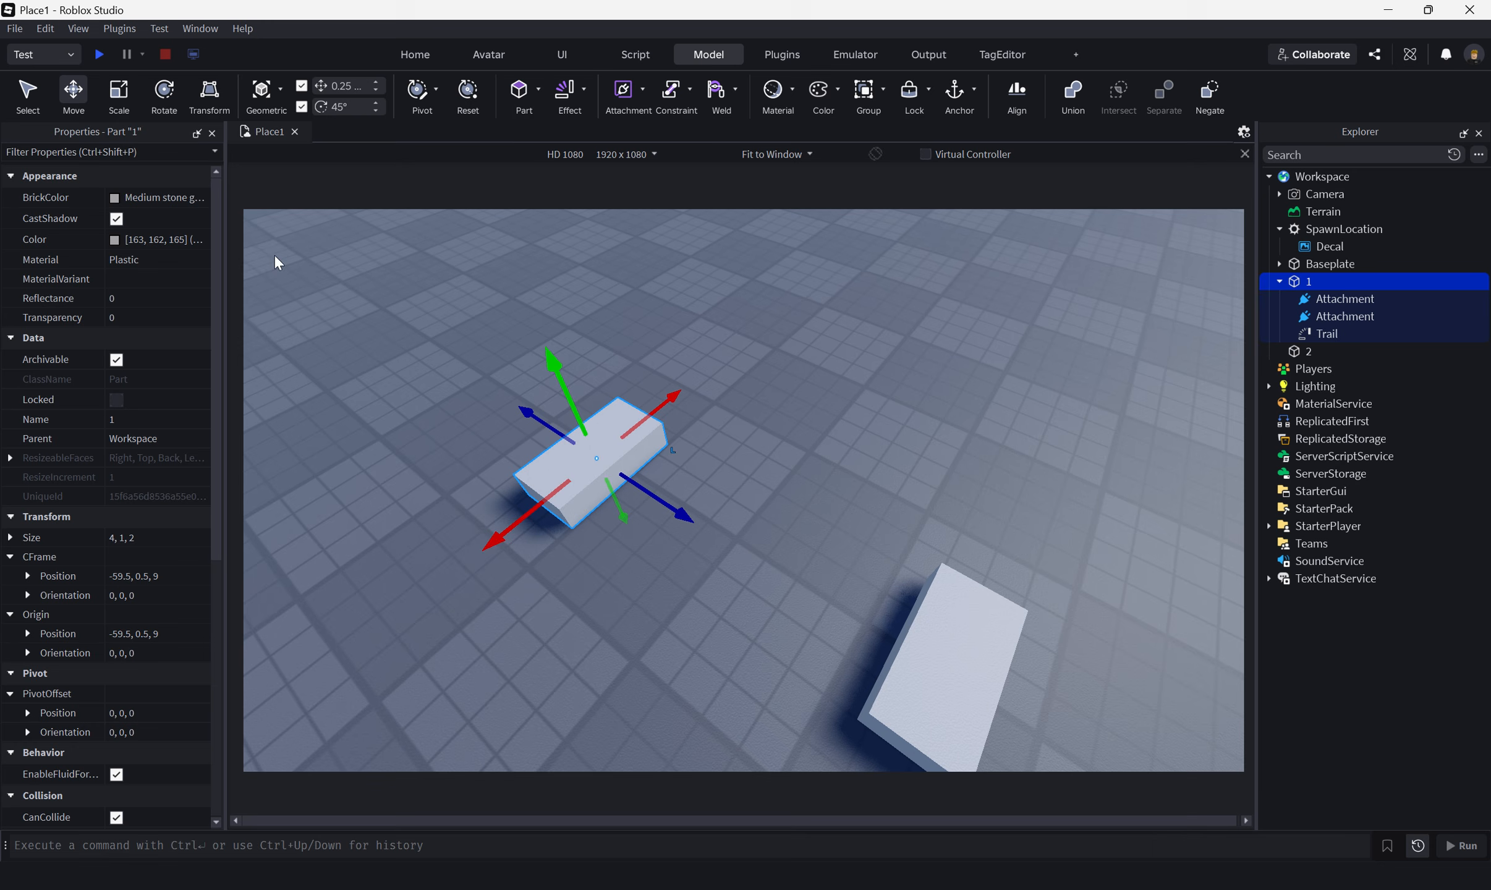
pyautogui.click(22, 105)
pyautogui.moveTo(558, 445); pyautogui.dragTo(403, 556)
pyautogui.moveTo(633, 456); pyautogui.dragTo(633, 457, button='right')
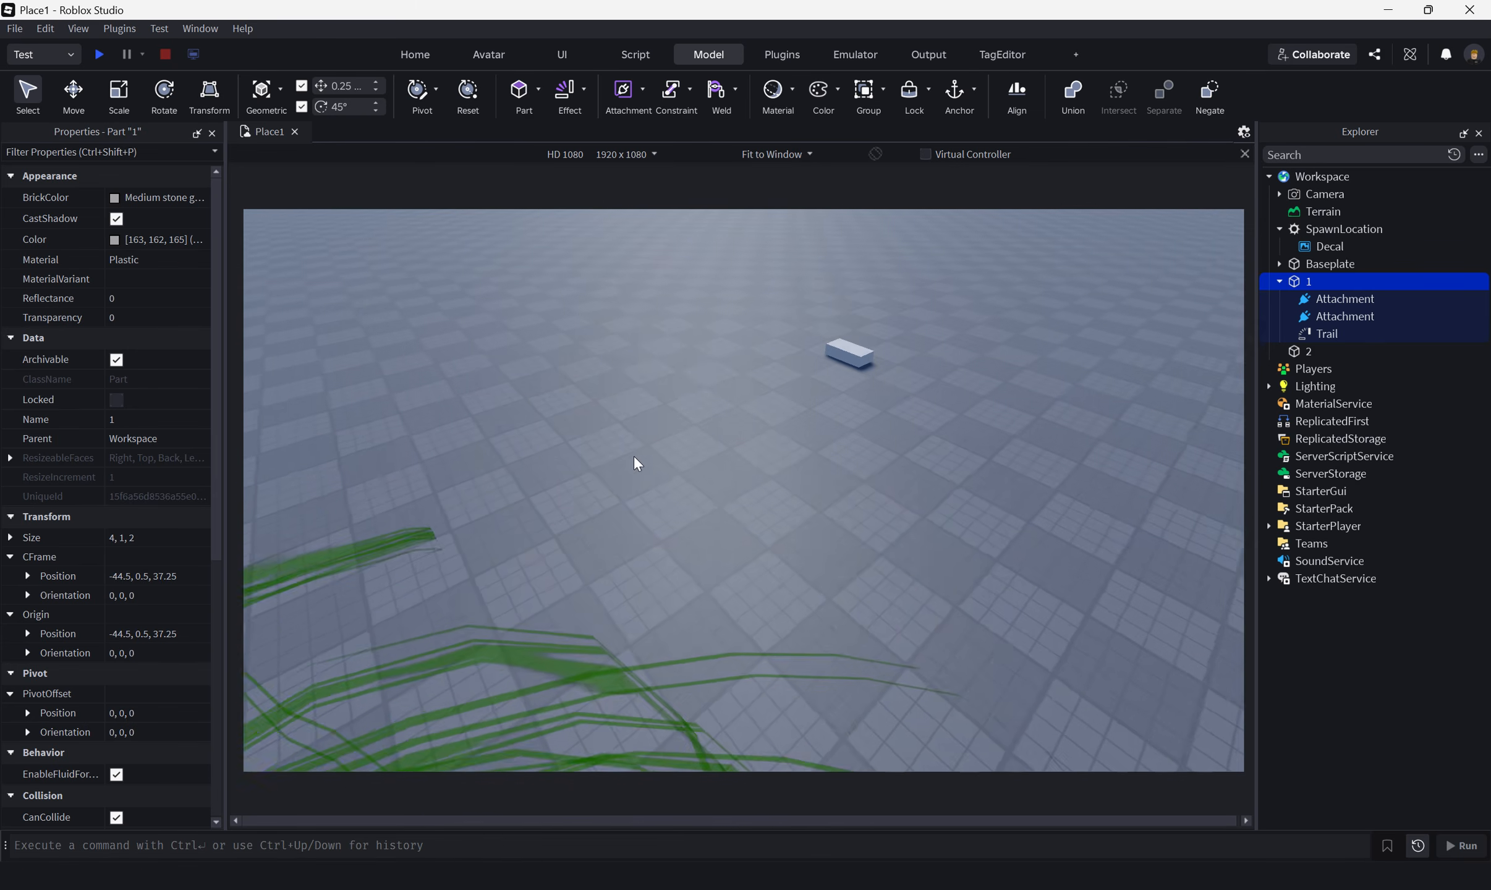
pyautogui.moveTo(818, 415); pyautogui.dragTo(821, 409, button='right')
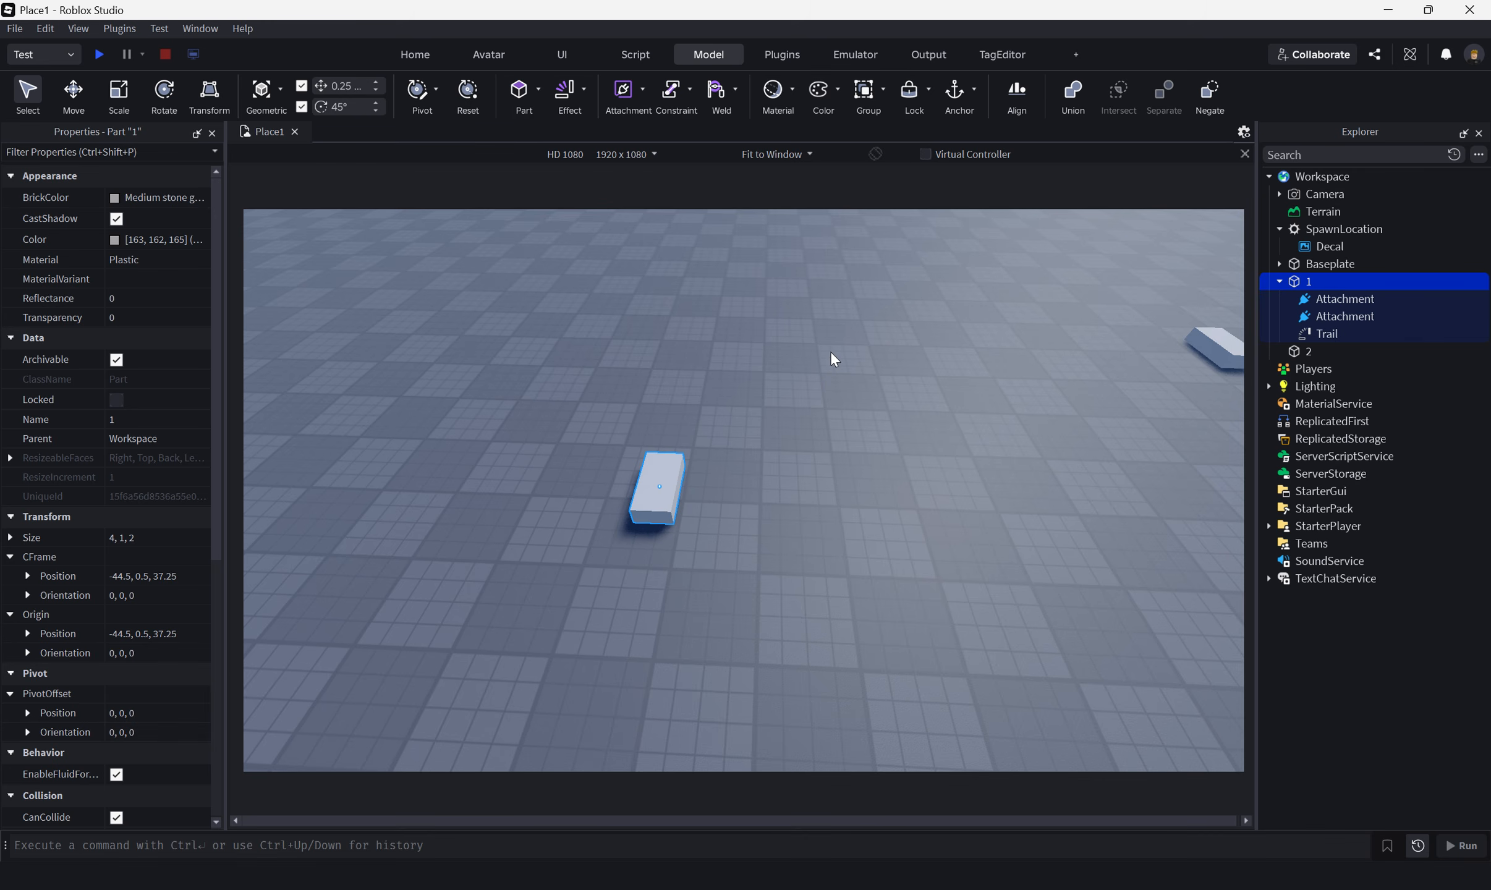
pyautogui.moveTo(849, 343); pyautogui.dragTo(871, 334, button='right')
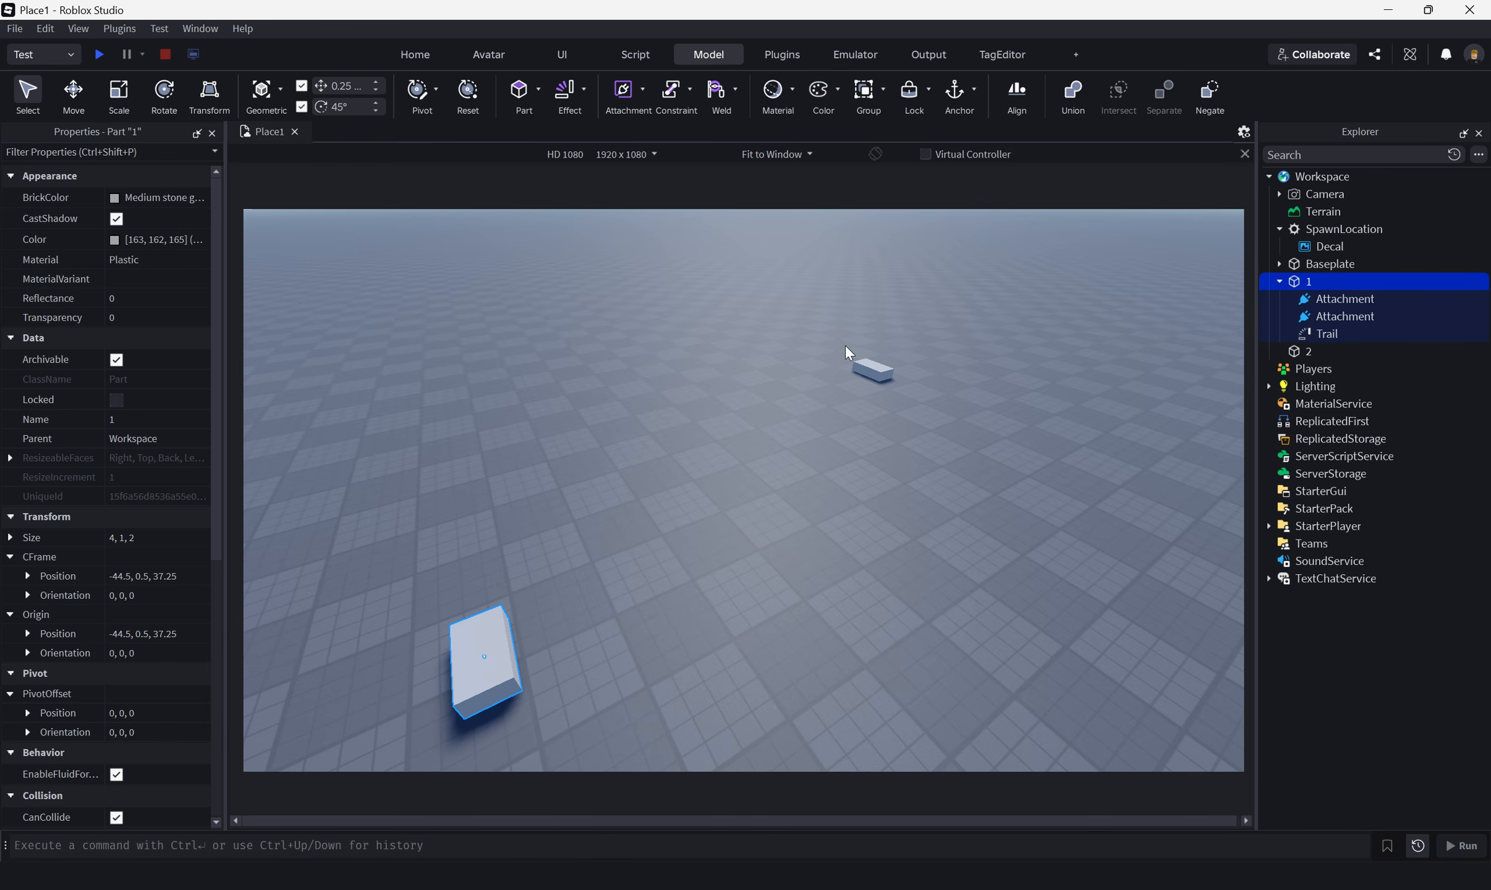
pyautogui.moveTo(871, 441); pyautogui.dragTo(871, 441, button='right')
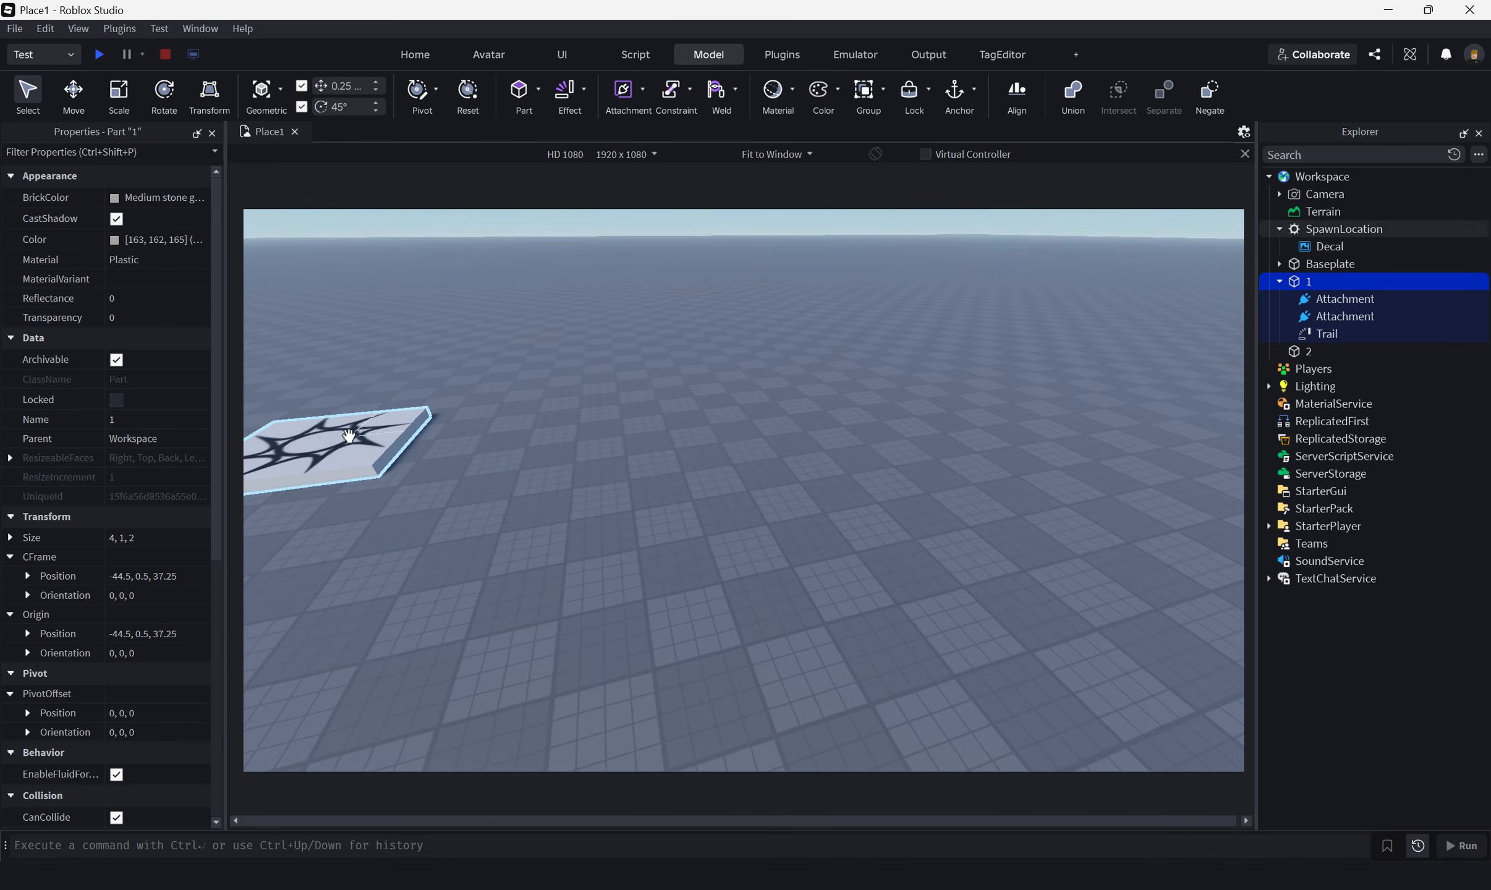
pyautogui.moveTo(557, 469); pyautogui.dragTo(558, 471, button='right')
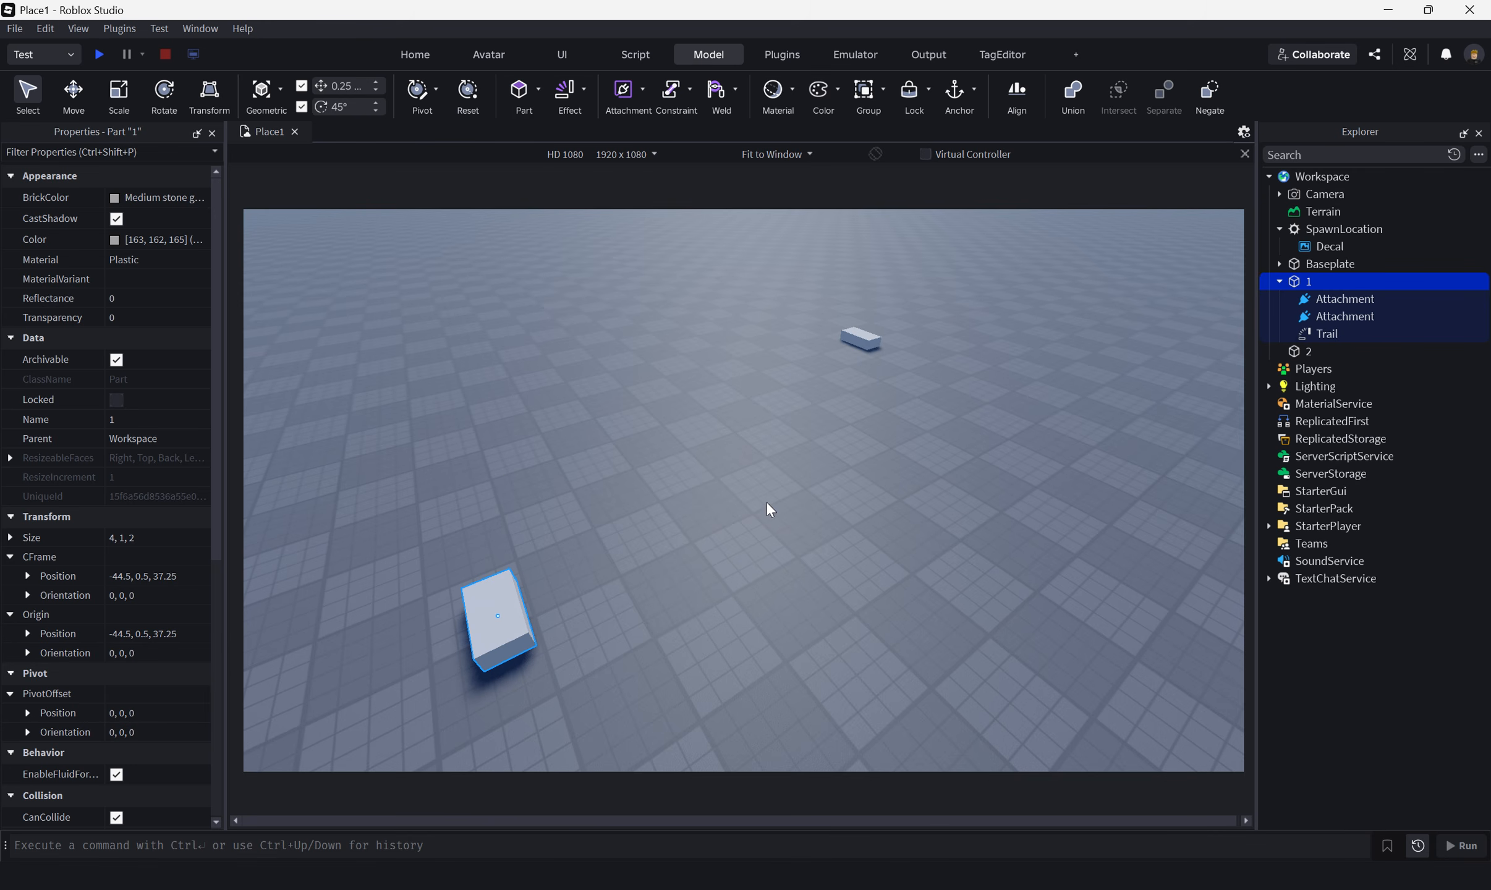
pyautogui.moveTo(574, 583); pyautogui.dragTo(756, 562, button='right')
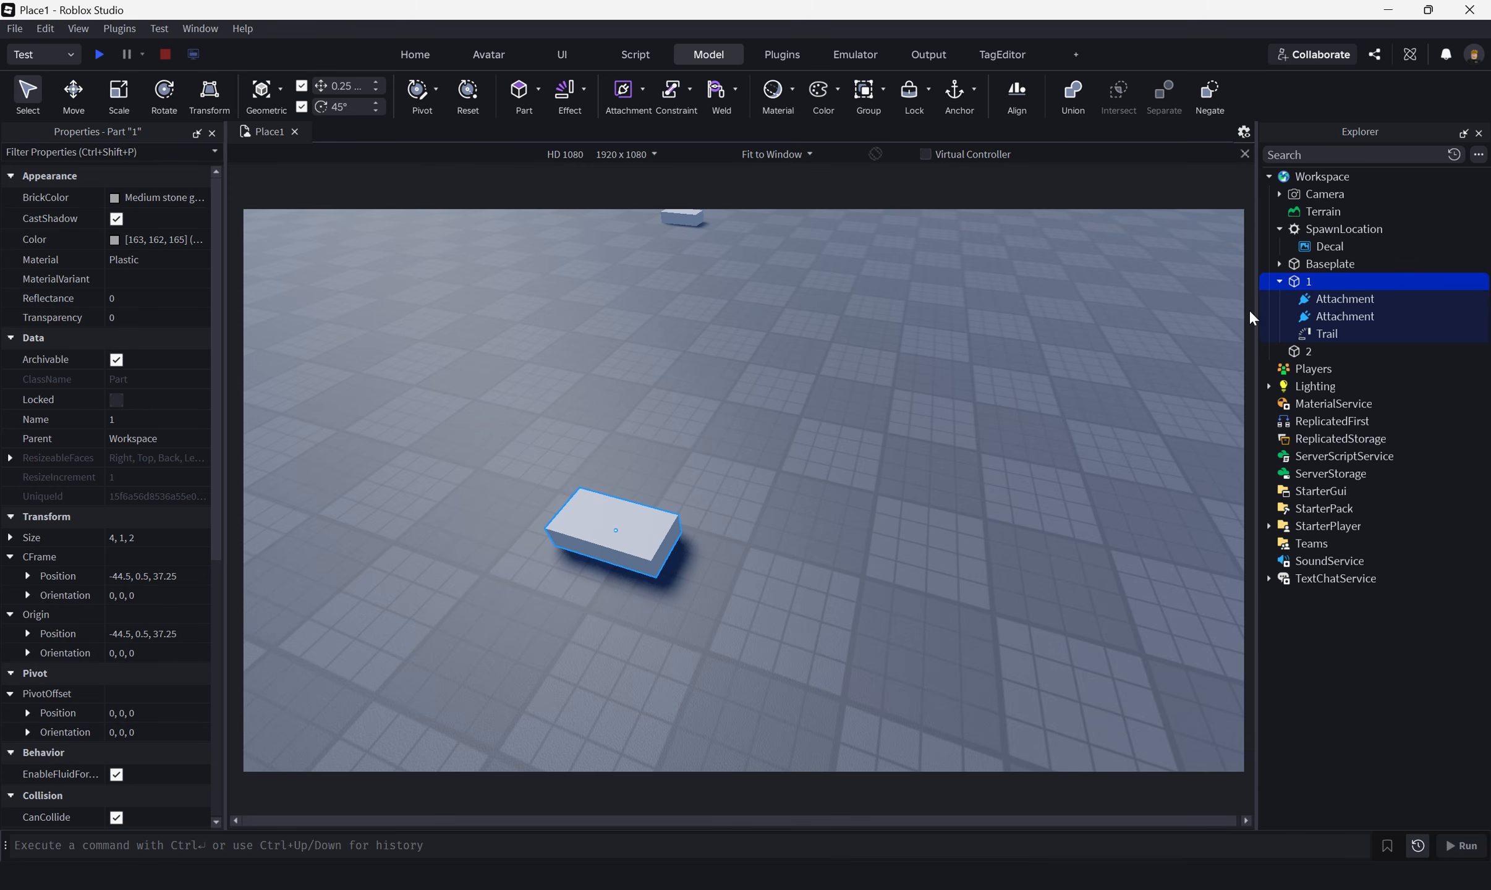
pyautogui.moveTo(891, 386); pyautogui.dragTo(892, 387, button='right')
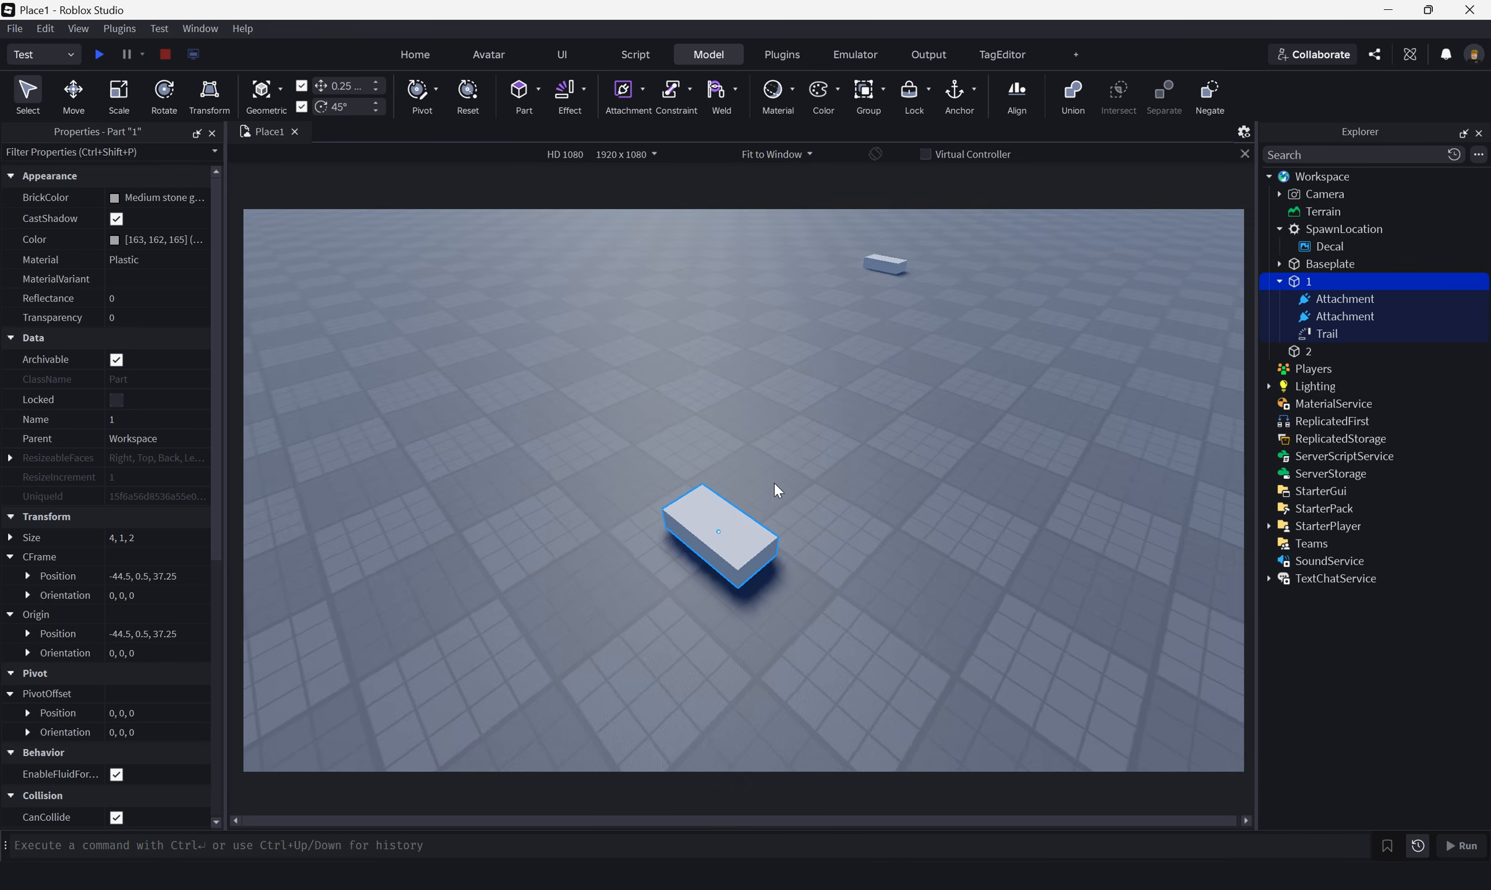
pyautogui.scroll(2, 881, 448)
pyautogui.moveTo(881, 447); pyautogui.dragTo(877, 448, button='right')
pyautogui.scroll(3, 877, 448)
pyautogui.scroll(-3, 877, 447)
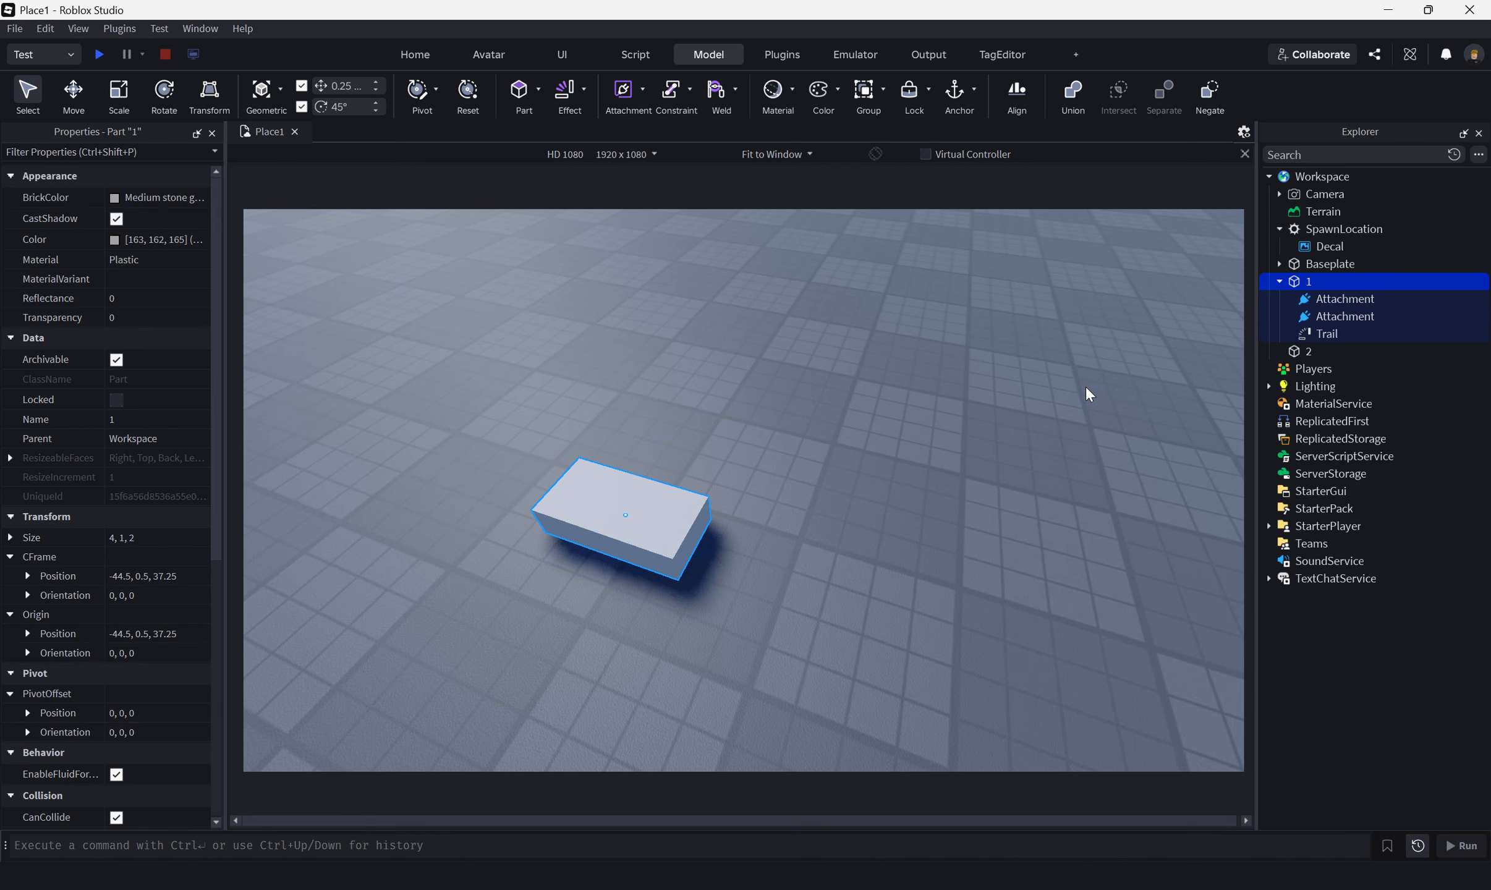
# Step: Examine where the two attachments sit on part 1 by selecting each in turn
pyautogui.click(1313, 302)
pyautogui.click(1307, 320)
pyautogui.click(1329, 303)
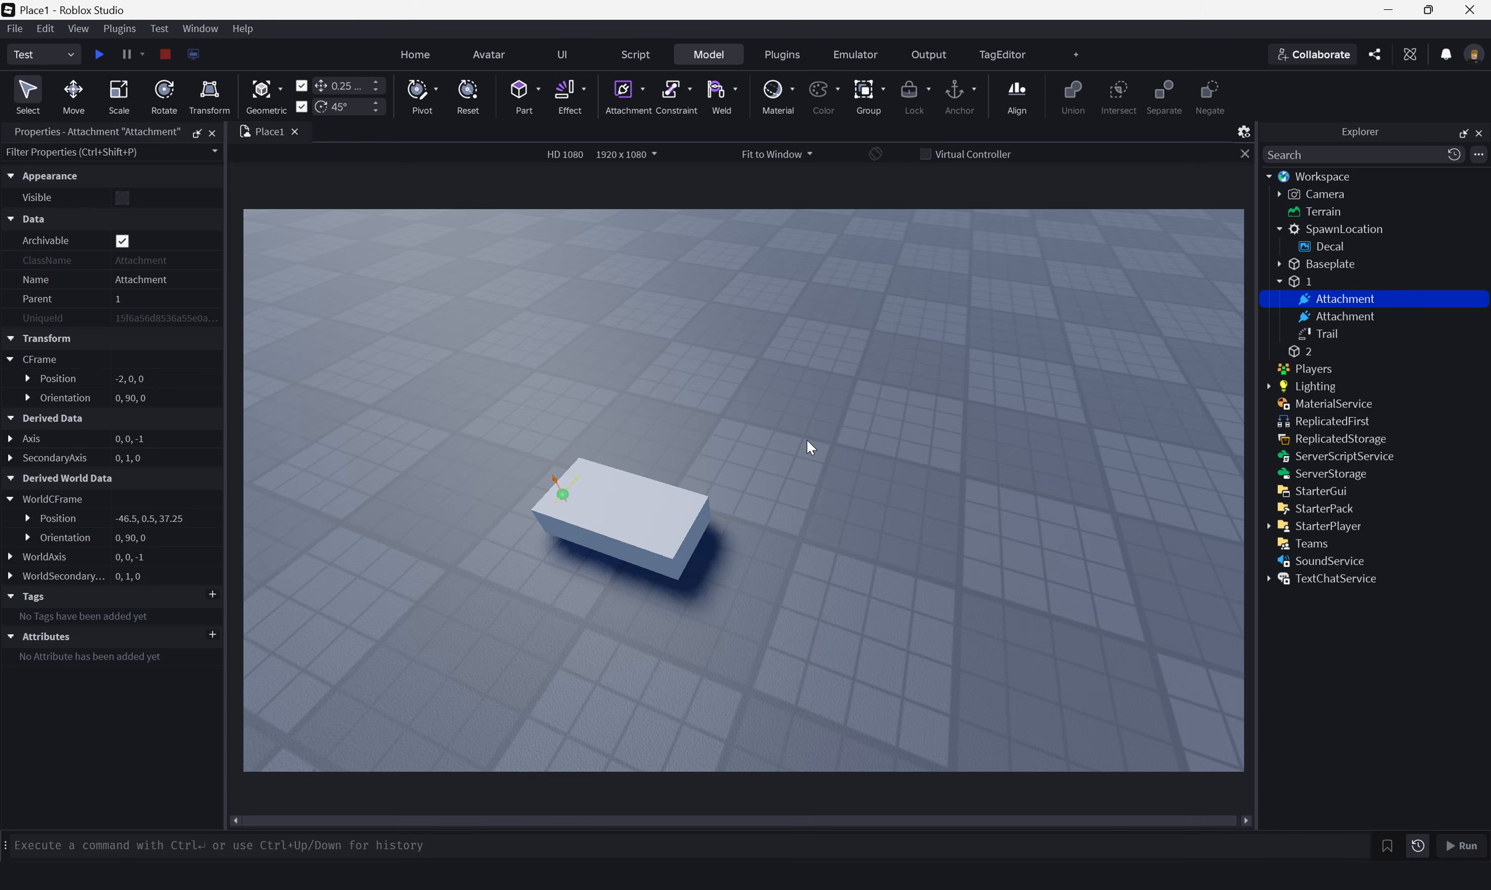
pyautogui.scroll(4, 796, 448)
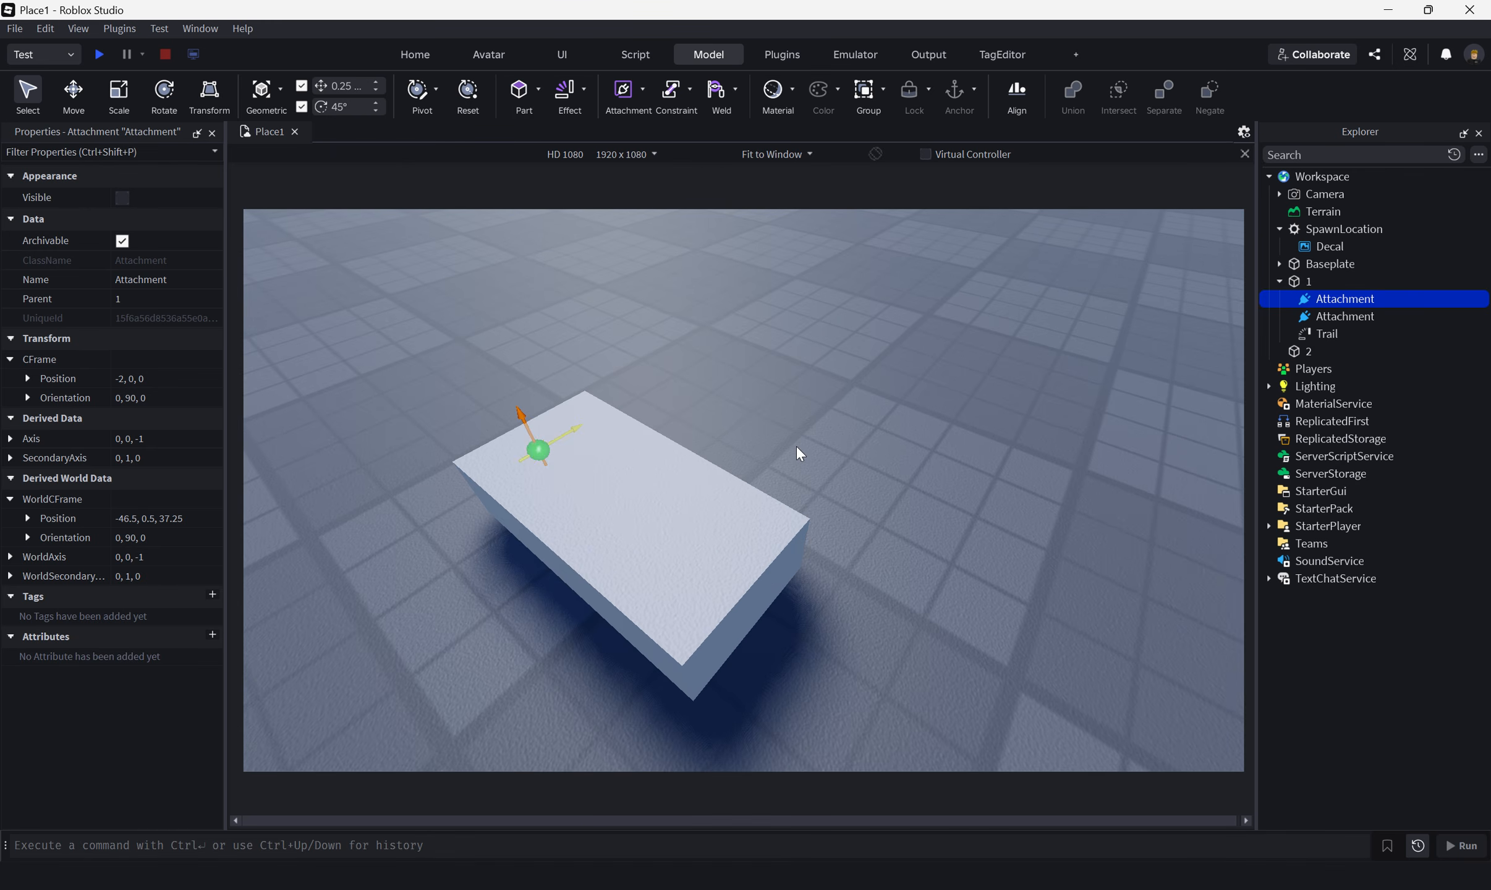
pyautogui.click(646, 513)
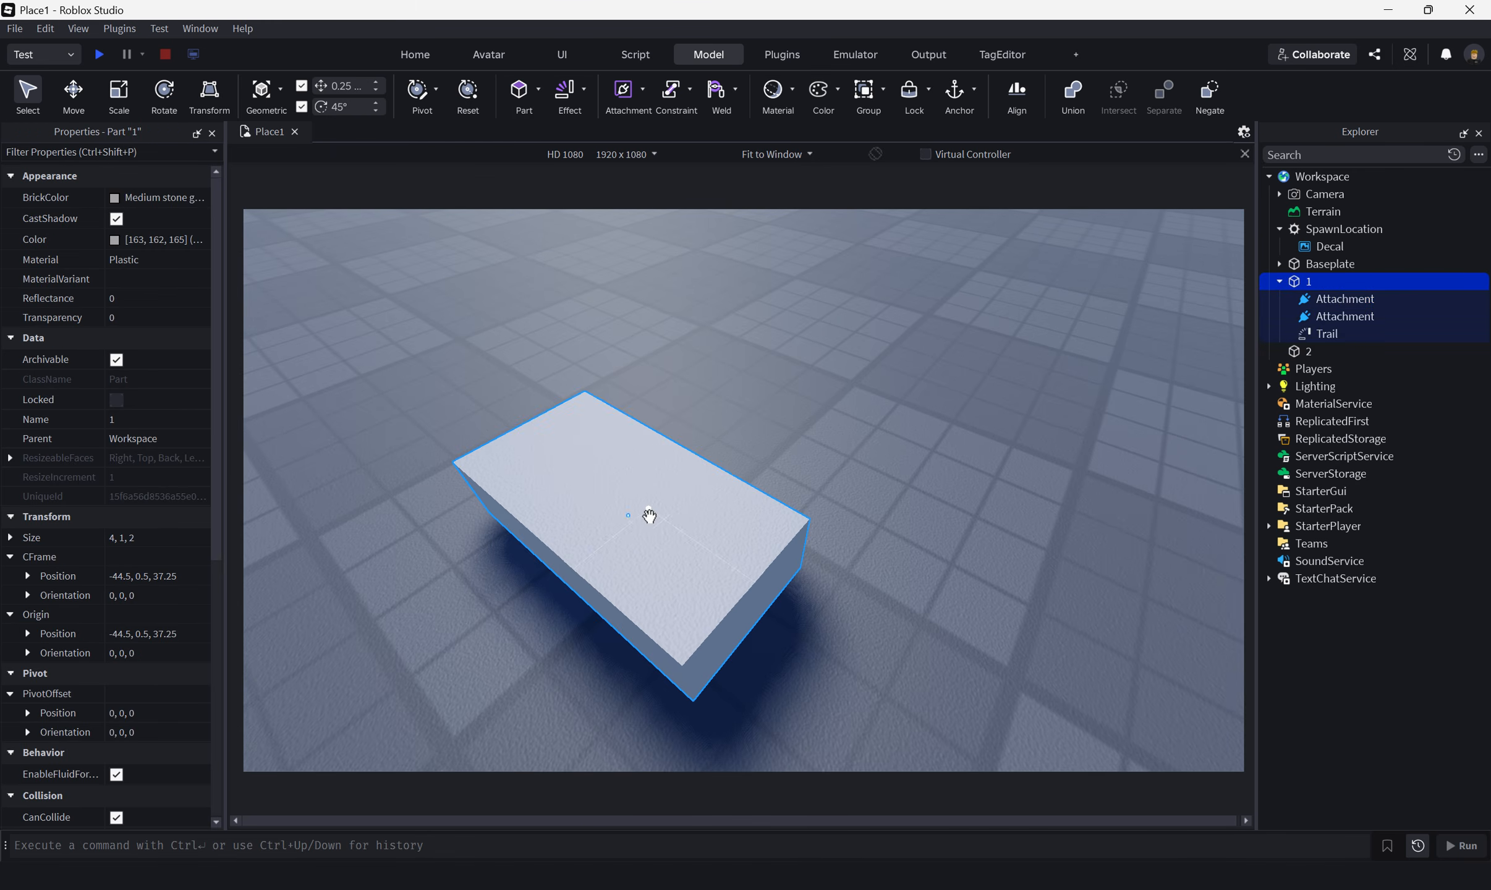
pyautogui.click(1327, 314)
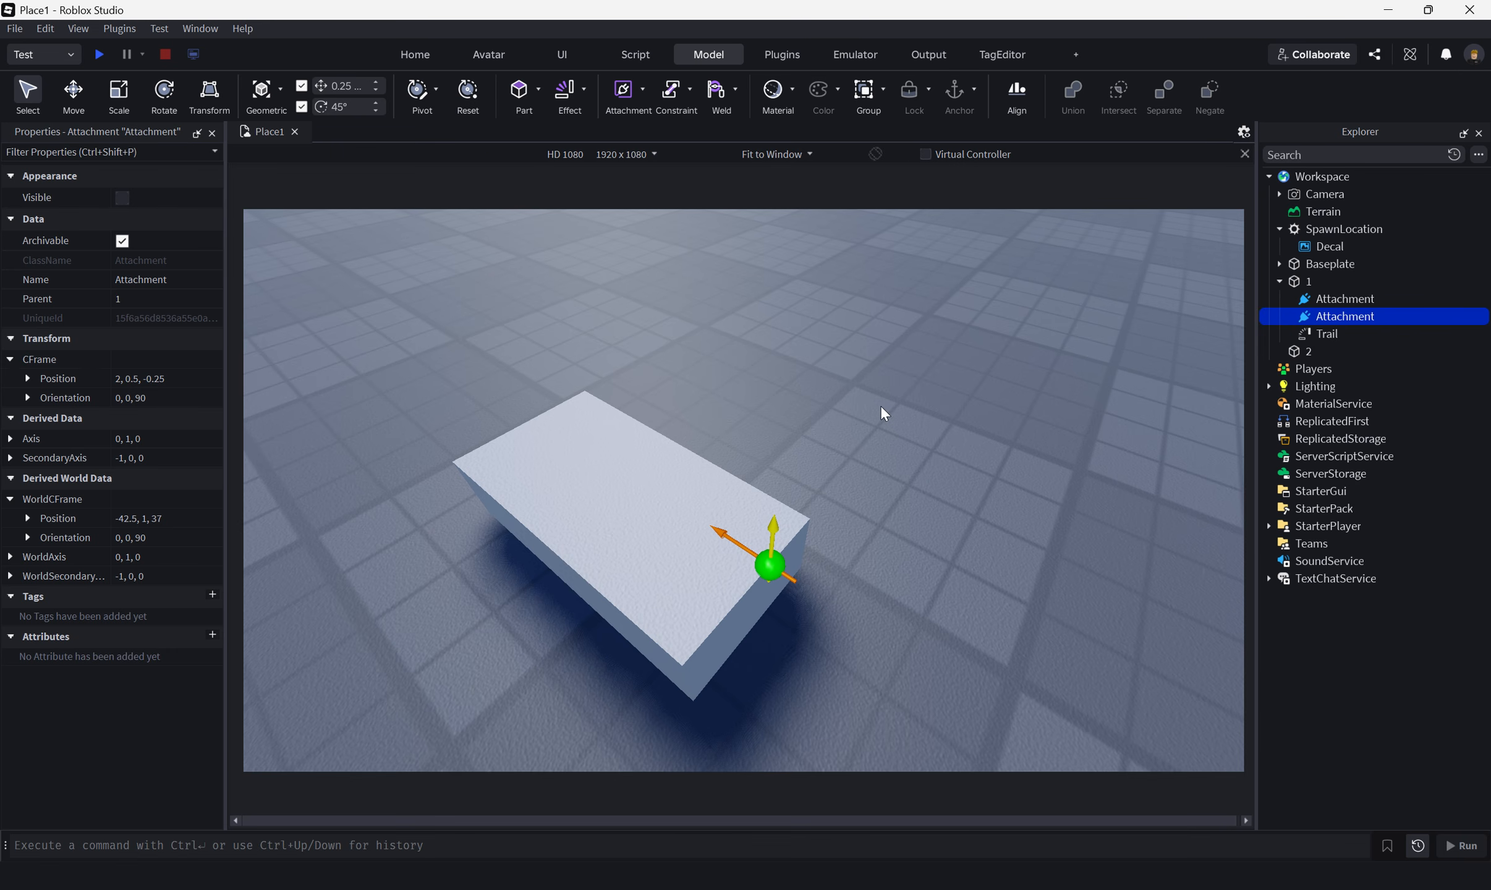
pyautogui.moveTo(870, 406); pyautogui.dragTo(870, 408, button='right')
pyautogui.scroll(-4, 870, 407)
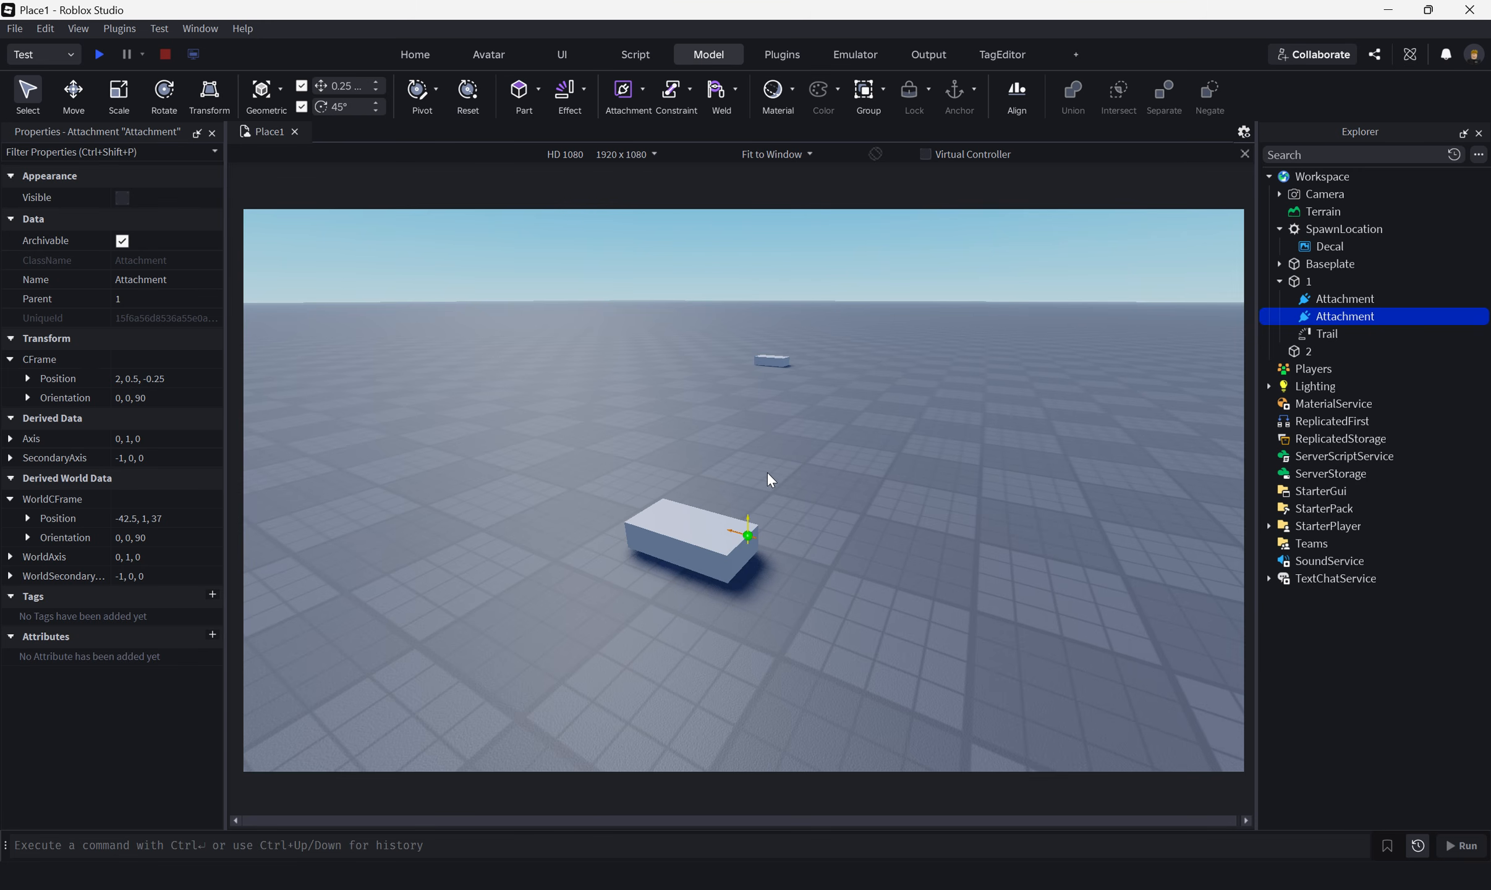
# Step: Set the trail's MaxLength to 1
pyautogui.click(1304, 281)
pyautogui.click(1310, 299)
pyautogui.click(1312, 335)
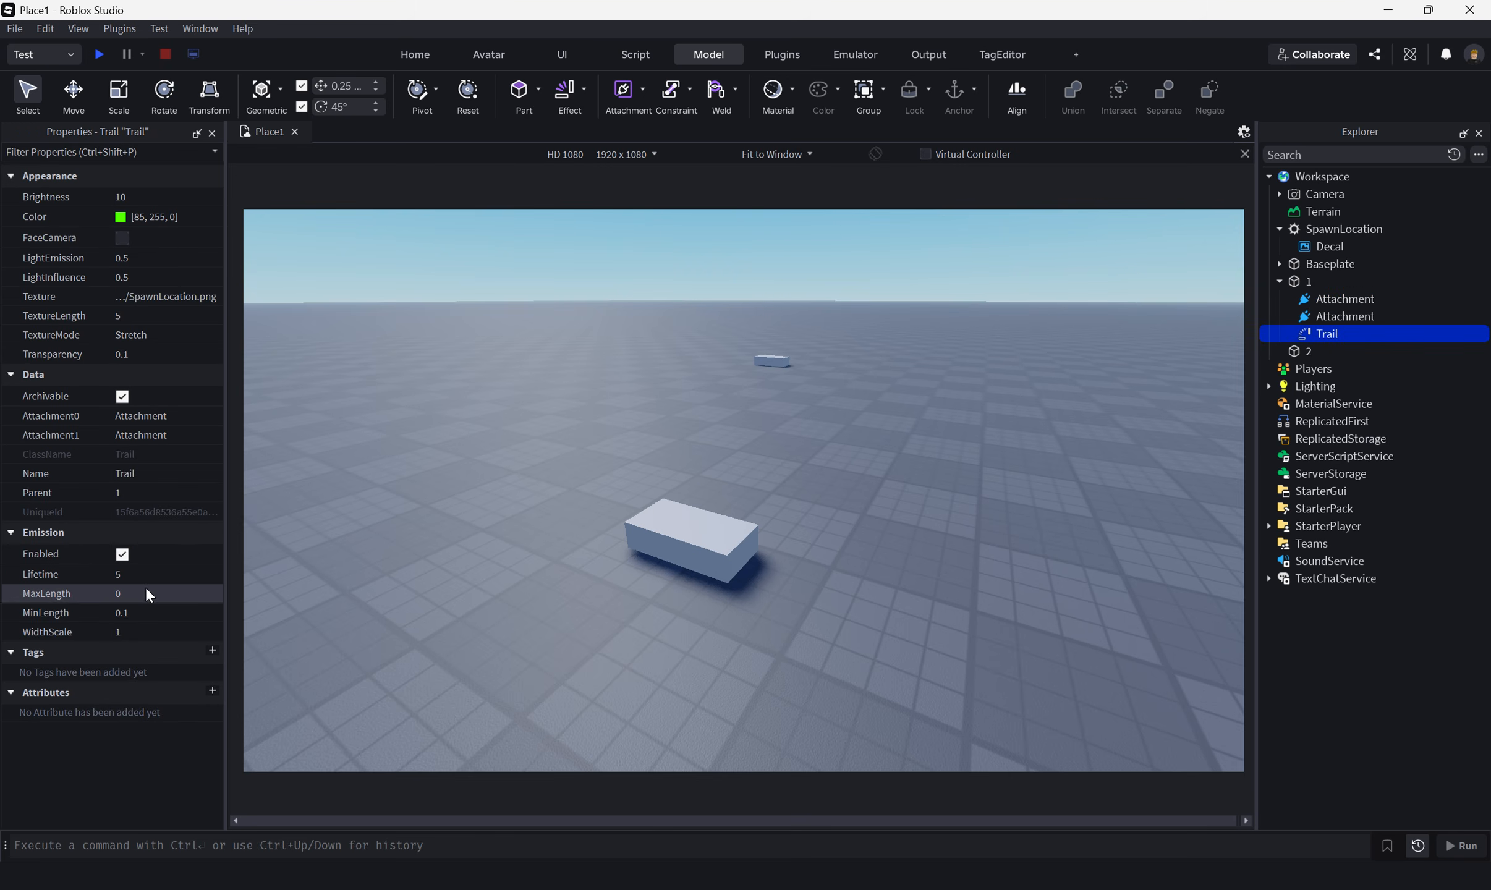
pyautogui.click(163, 594)
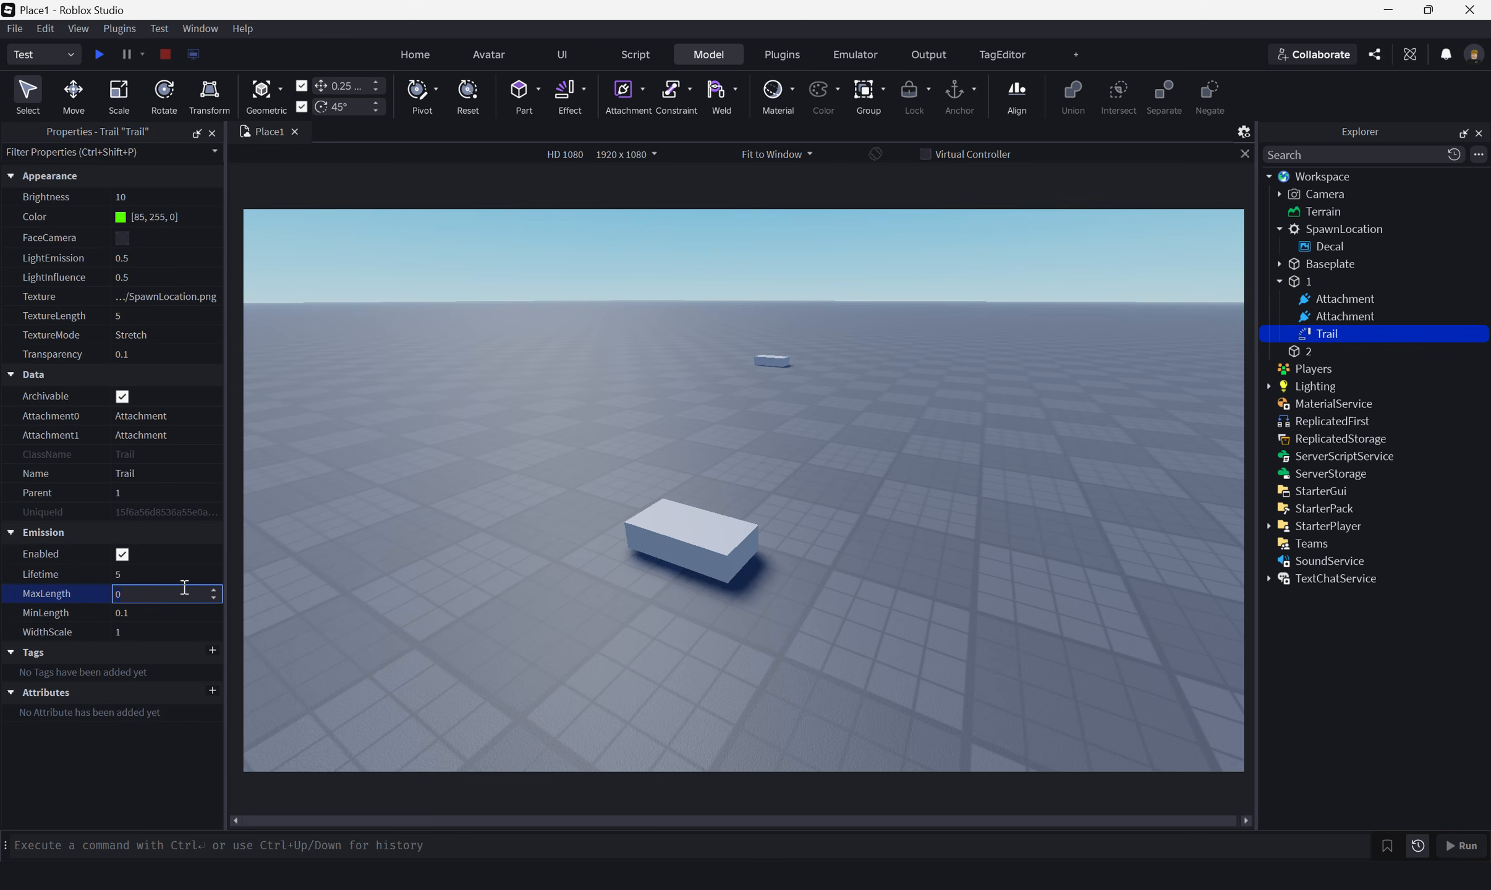
pyautogui.write('1')
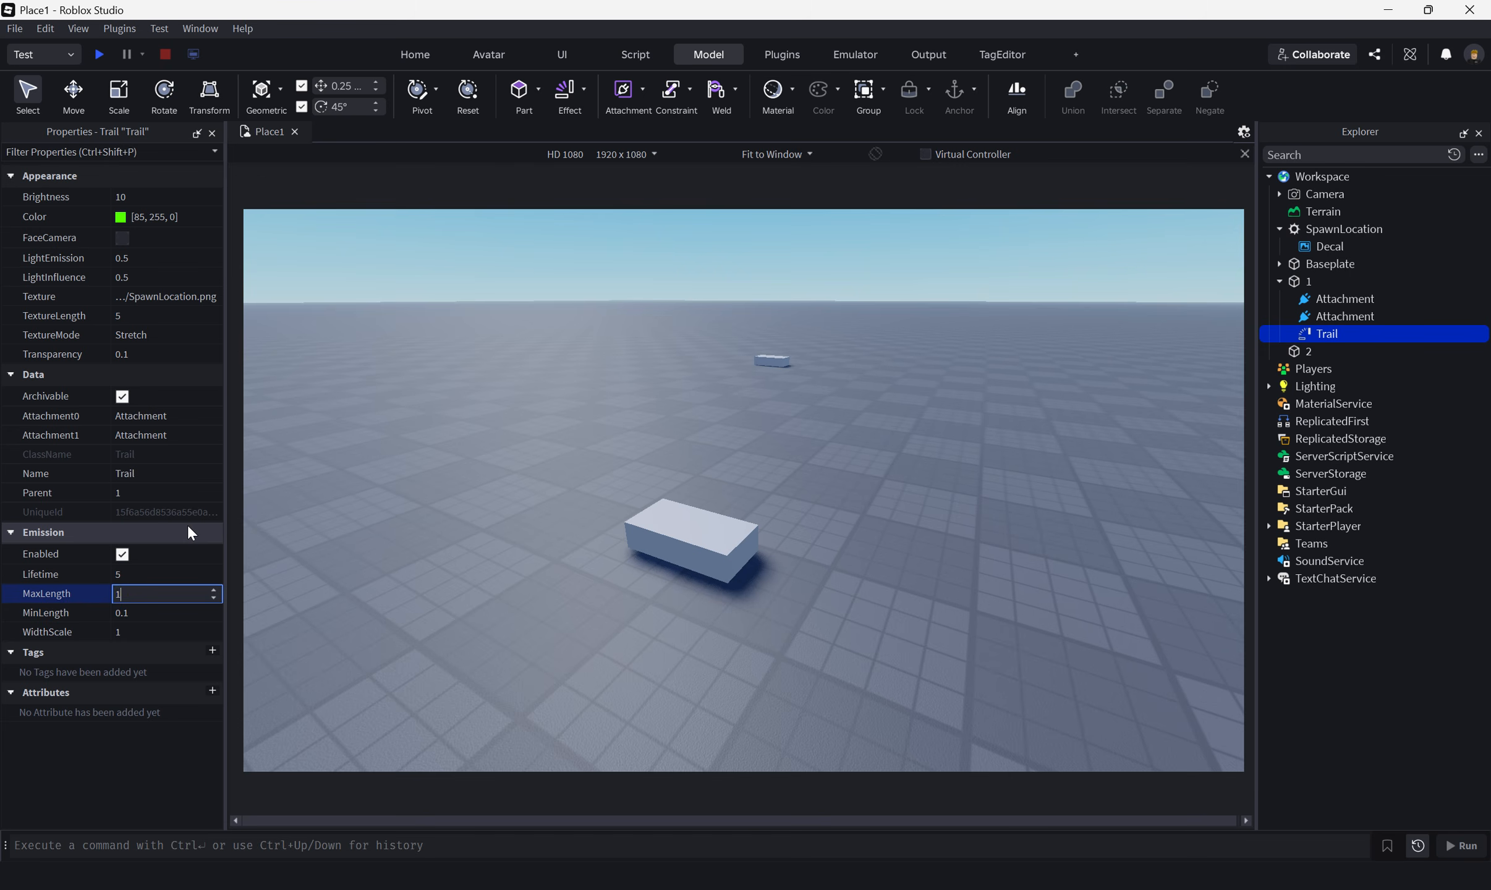
pyautogui.press('Return')
# Step: Test the shortened trail by moving part 1 to about -43.5, 0.5, 44.75 and on to about -41, 0.5, 52.75
pyautogui.moveTo(647, 463); pyautogui.dragTo(747, 471, button='right')
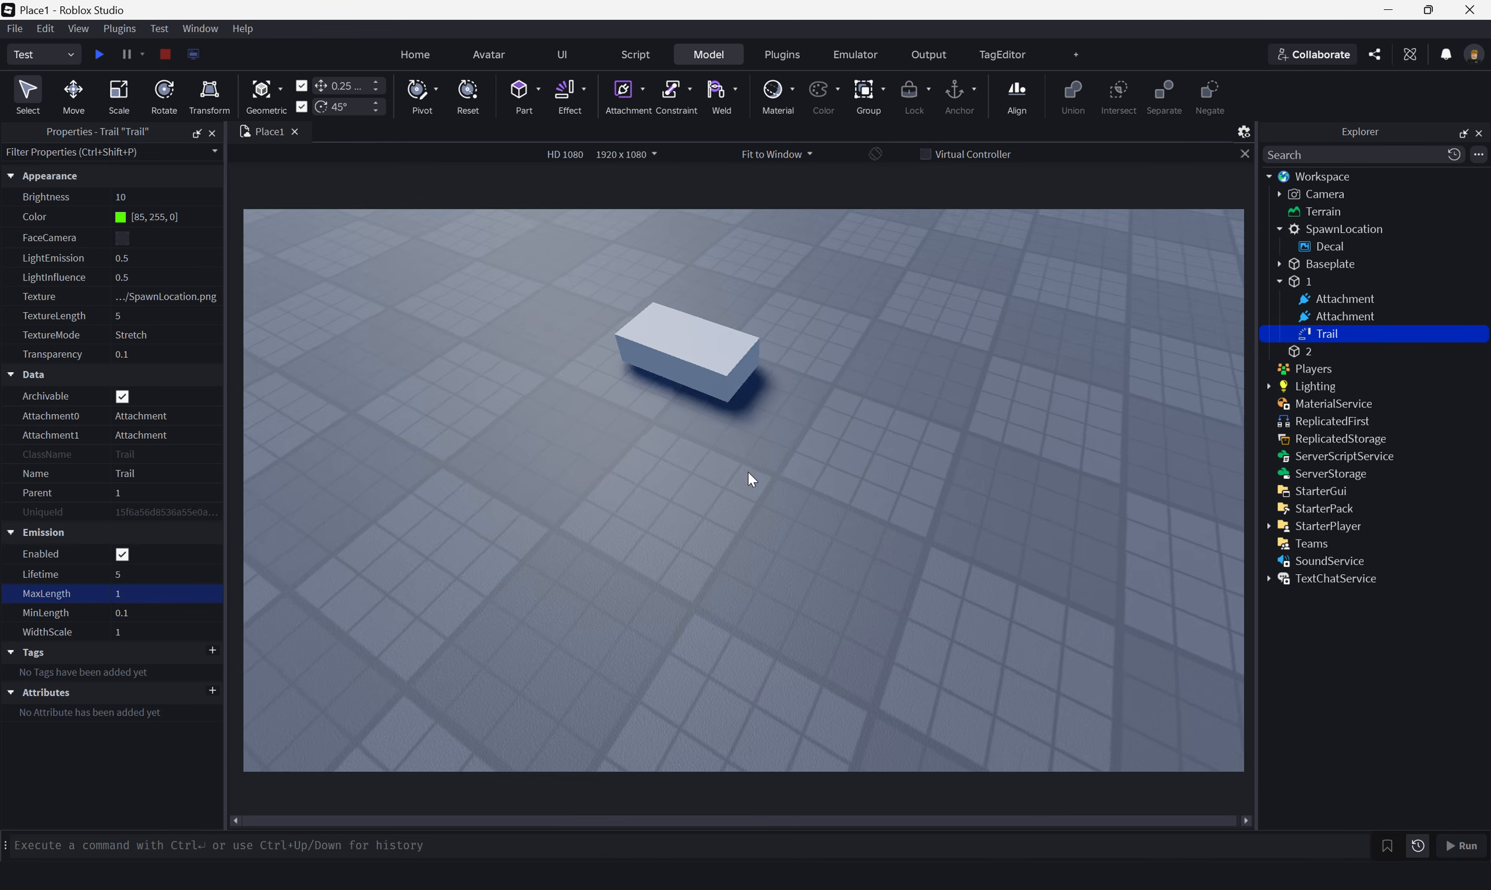
pyautogui.scroll(-5, 748, 471)
pyautogui.moveTo(735, 458); pyautogui.dragTo(686, 547)
pyautogui.moveTo(766, 567); pyautogui.dragTo(763, 568, button='right')
pyautogui.press('d')
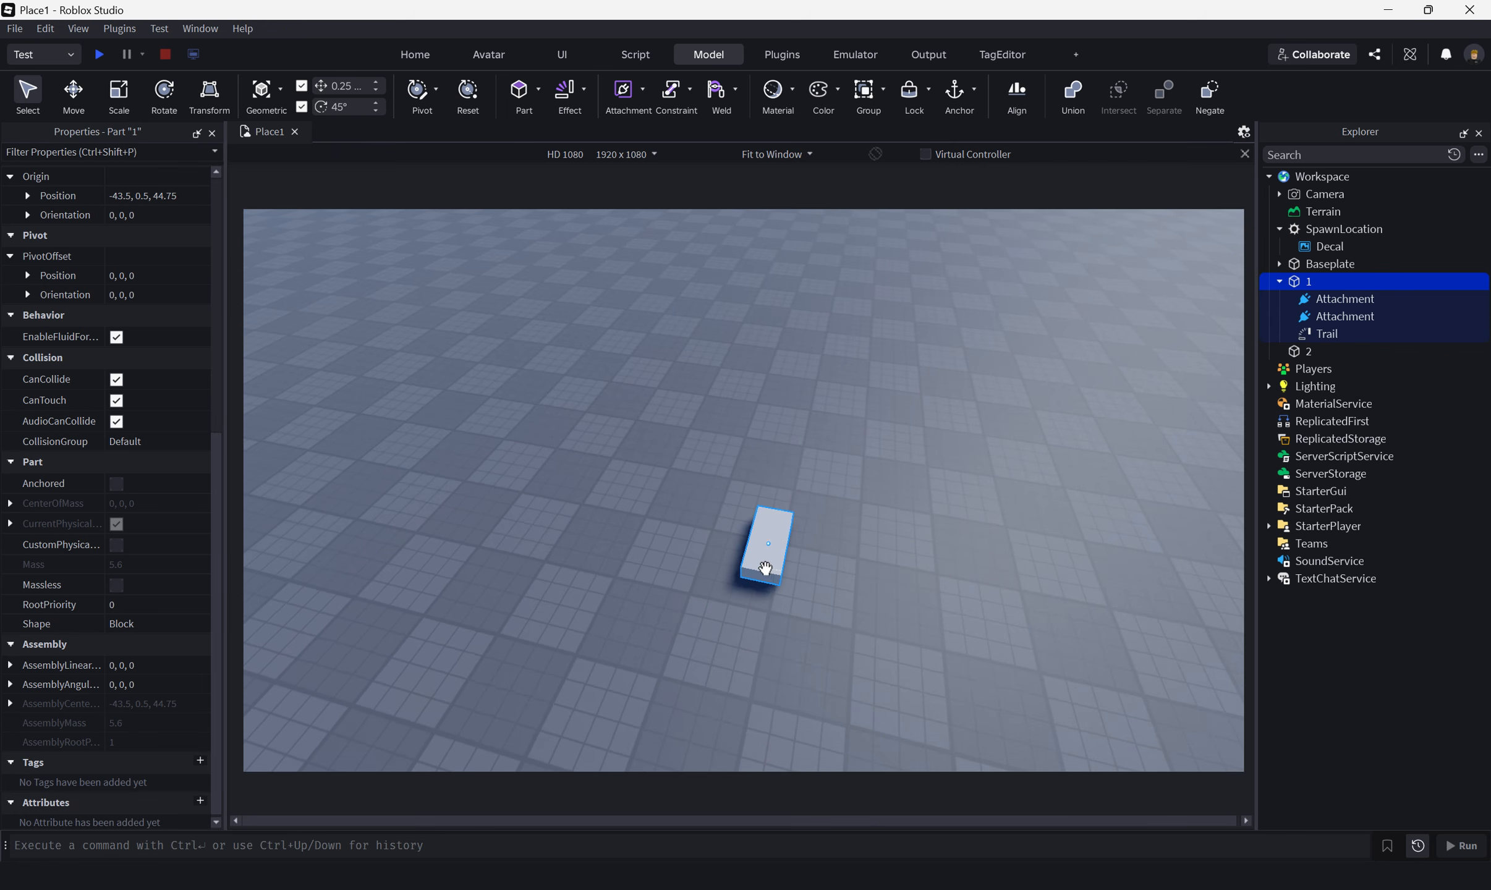
pyautogui.moveTo(771, 536); pyautogui.dragTo(618, 556)
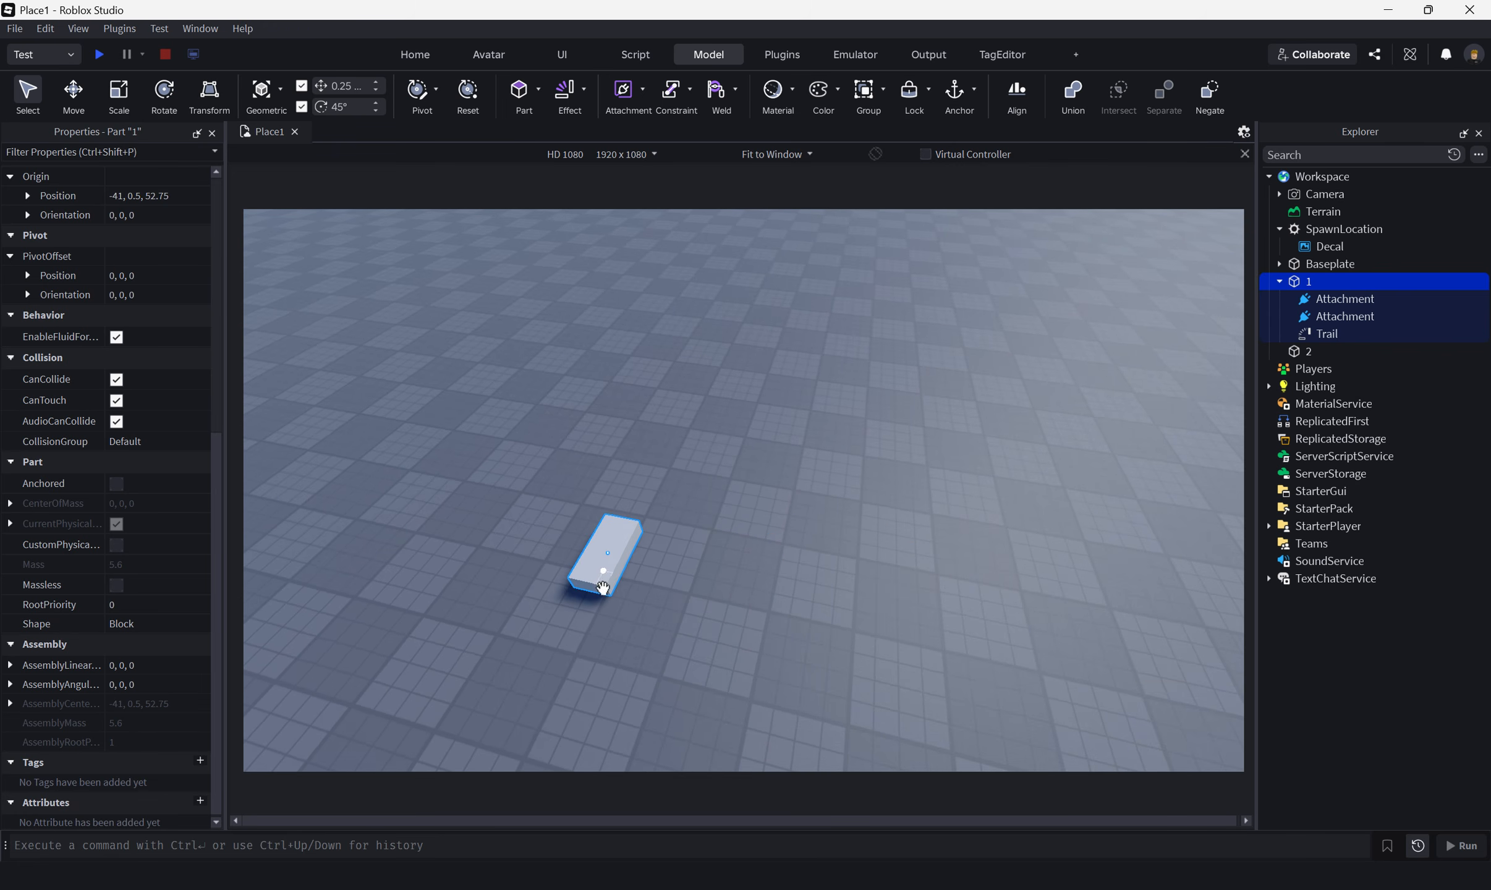
# Step: Set the trail's MaxLength to 5 and test it by moving part 1 around the baseplate
pyautogui.click(1324, 333)
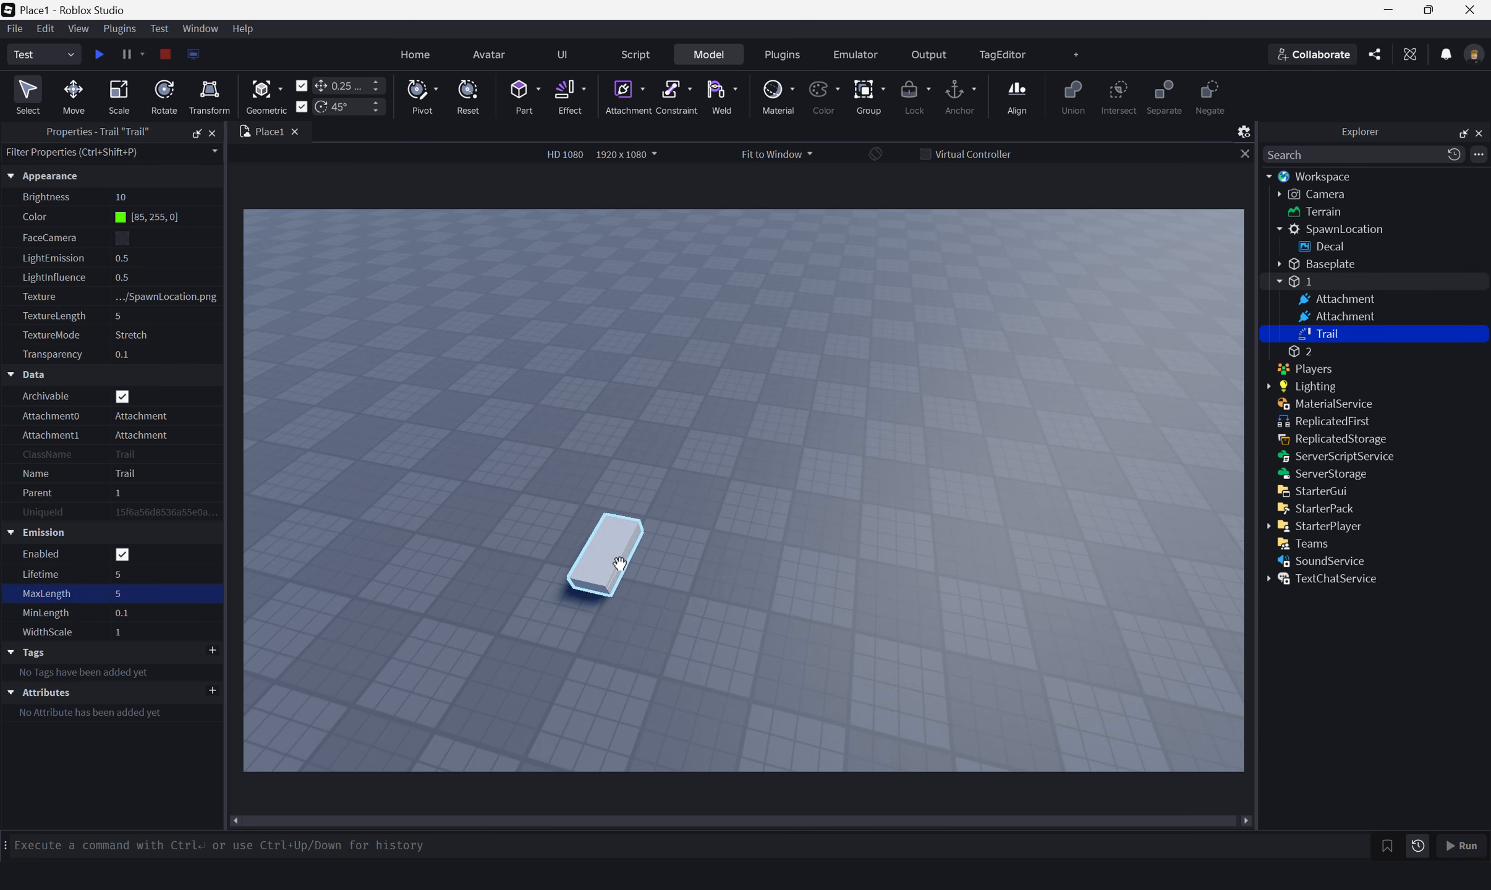
pyautogui.click(1396, 282)
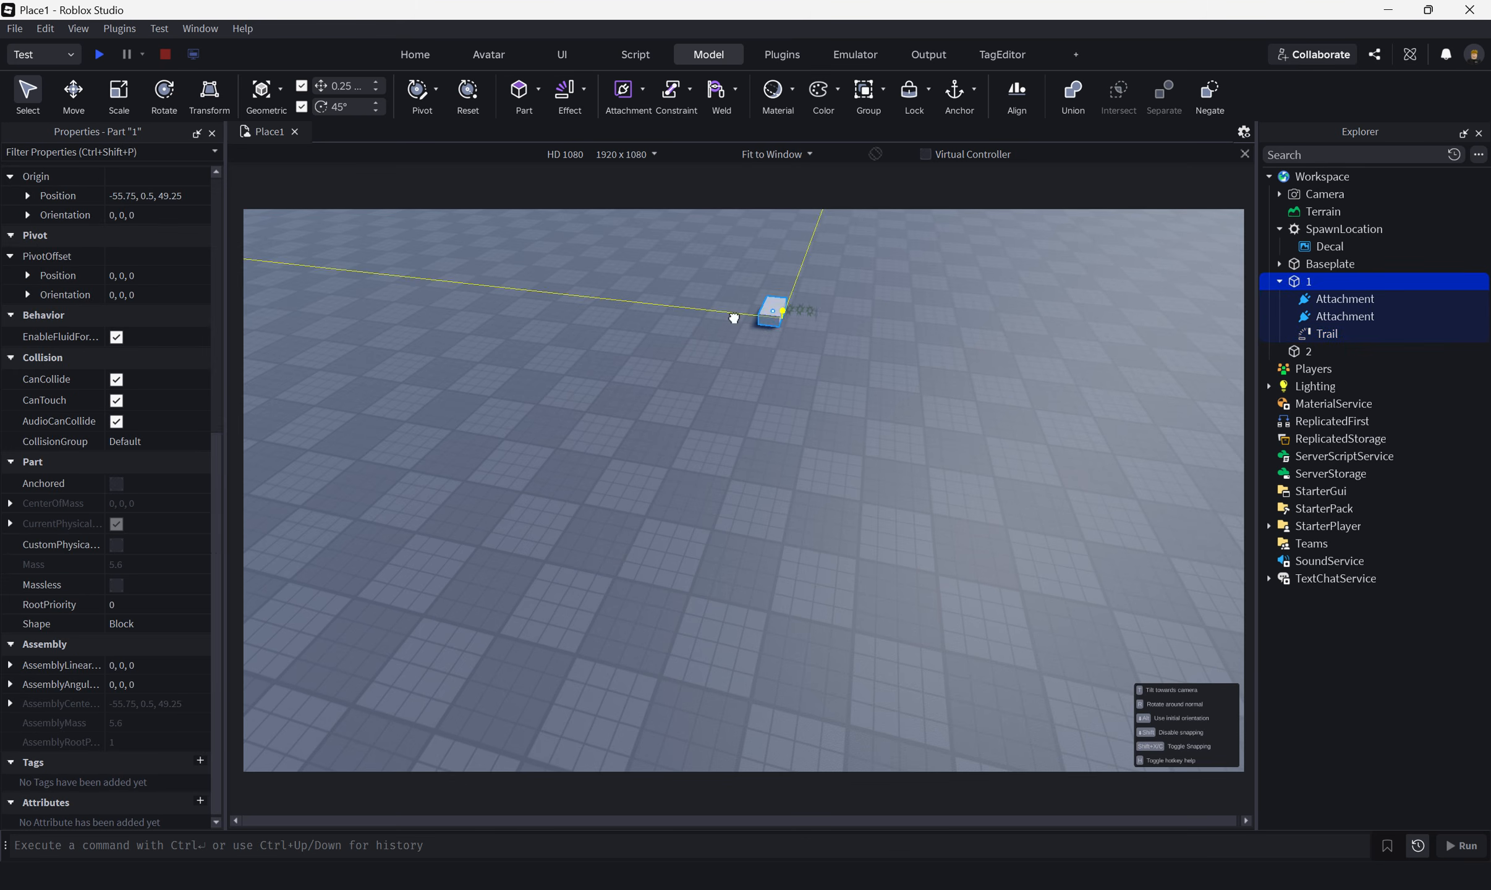
# Step: Set the trail's MaxLength to 10 and test it by moving part 1, leaving it at about -45.5, 0.5, 57.25
pyautogui.click(1326, 333)
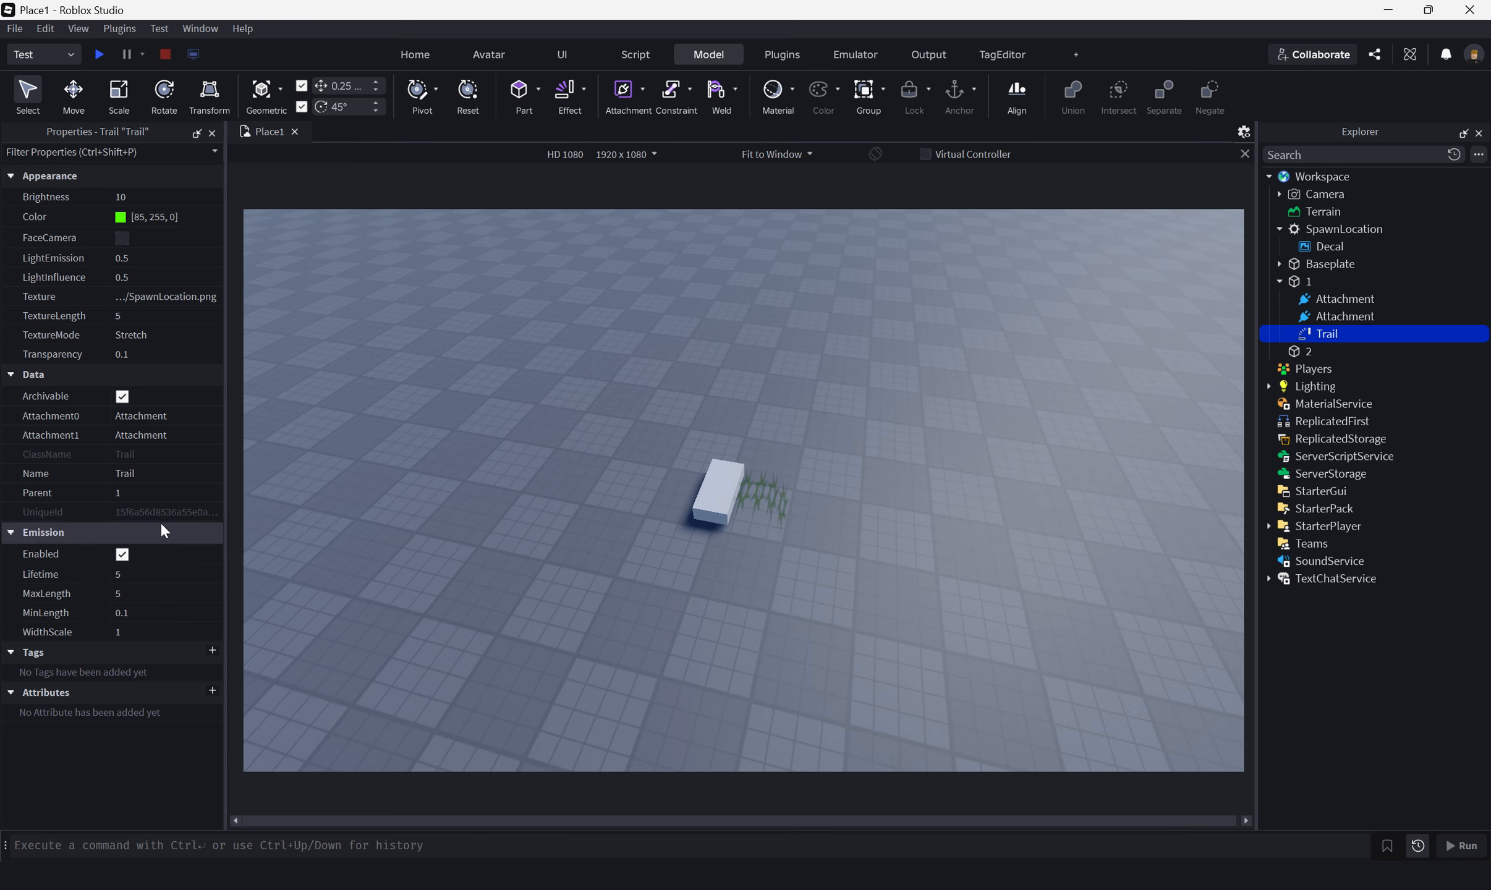
pyautogui.click(135, 592)
pyautogui.write('1')
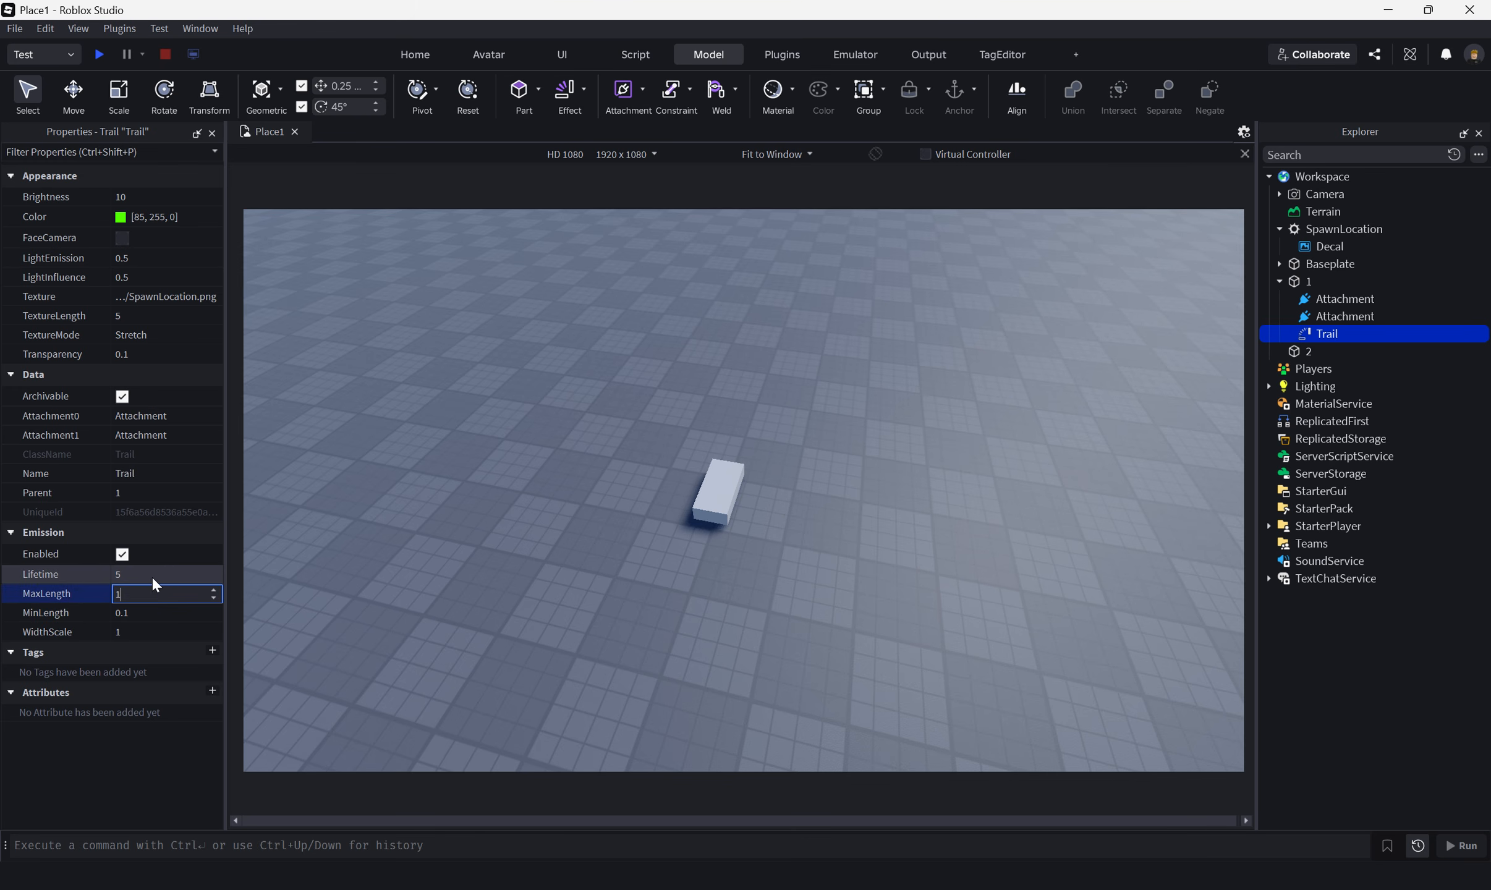
pyautogui.write('0')
pyautogui.press('Return')
pyautogui.moveTo(714, 480); pyautogui.dragTo(572, 478)
pyautogui.moveTo(636, 529); pyautogui.dragTo(636, 529, button='right')
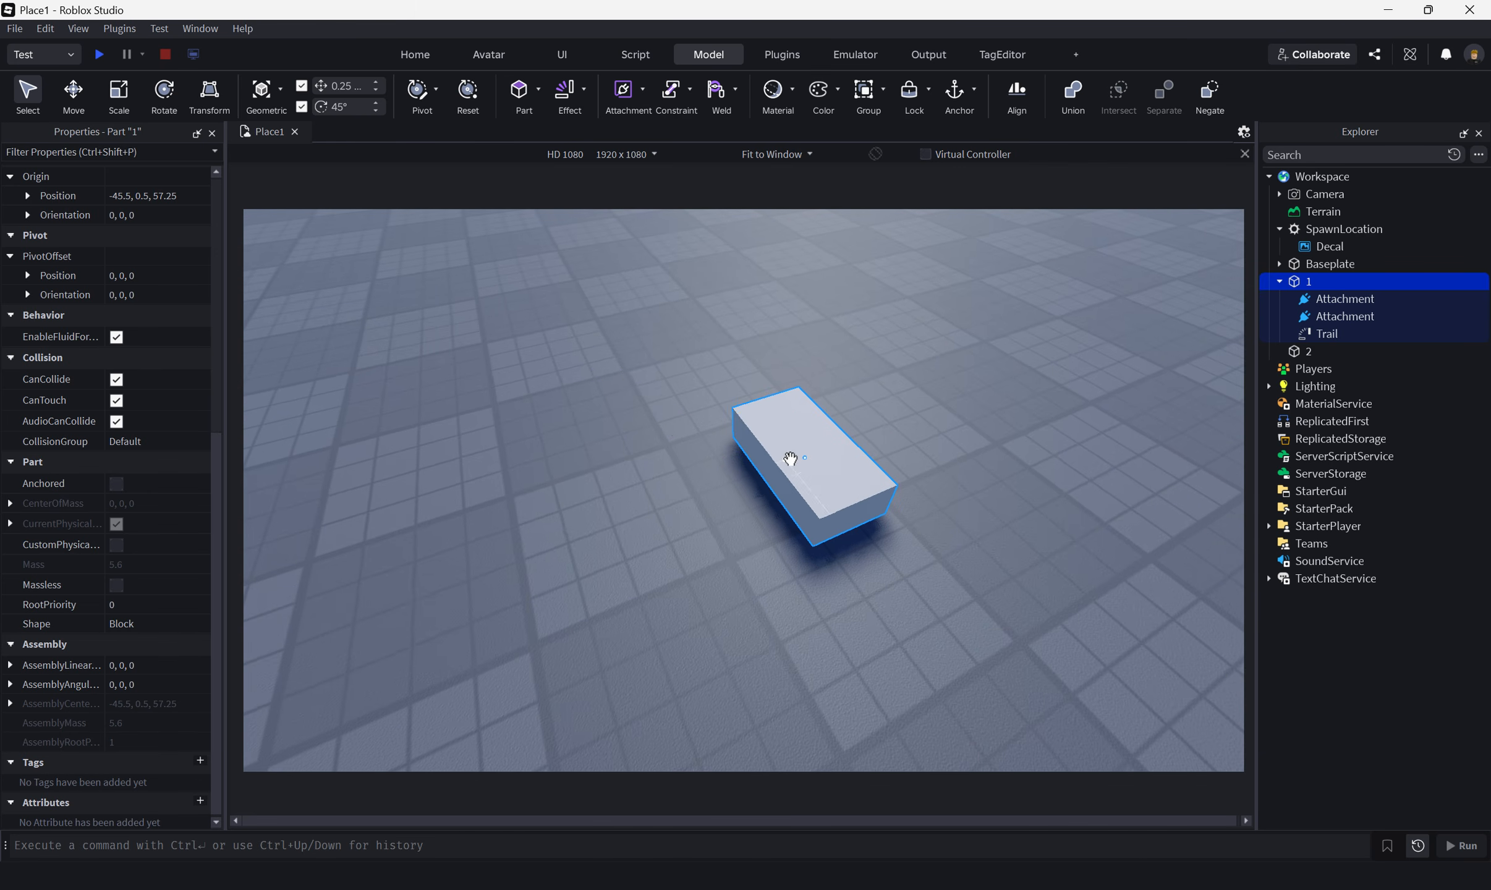
pyautogui.scroll(-5, 962, 553)
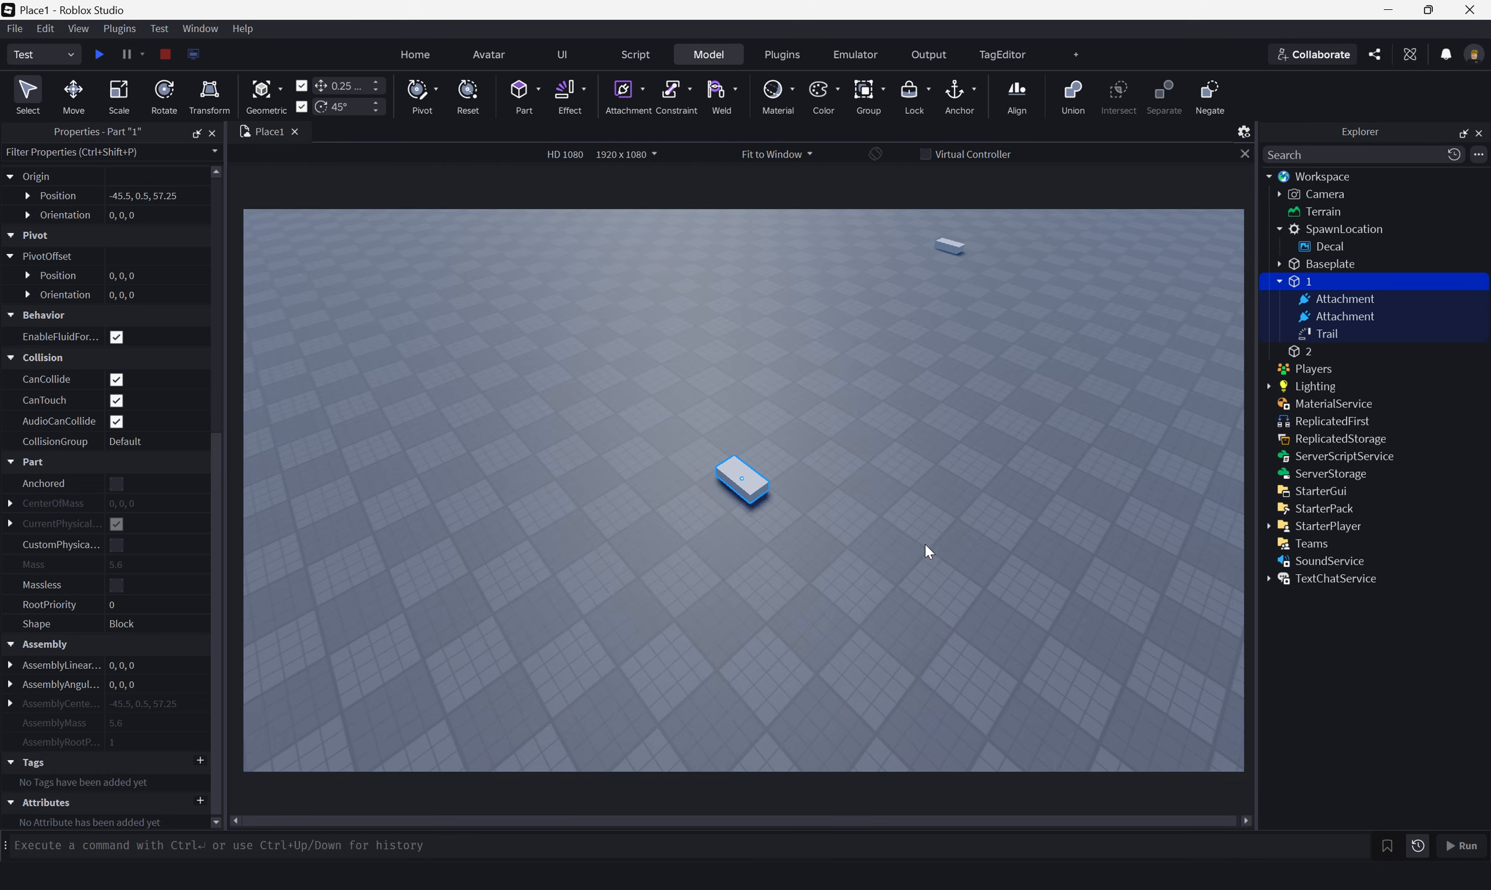
# Step: Test the trail at its 10-stud maximum length again by moving part 1 a short way across the baseplate
pyautogui.click(1323, 334)
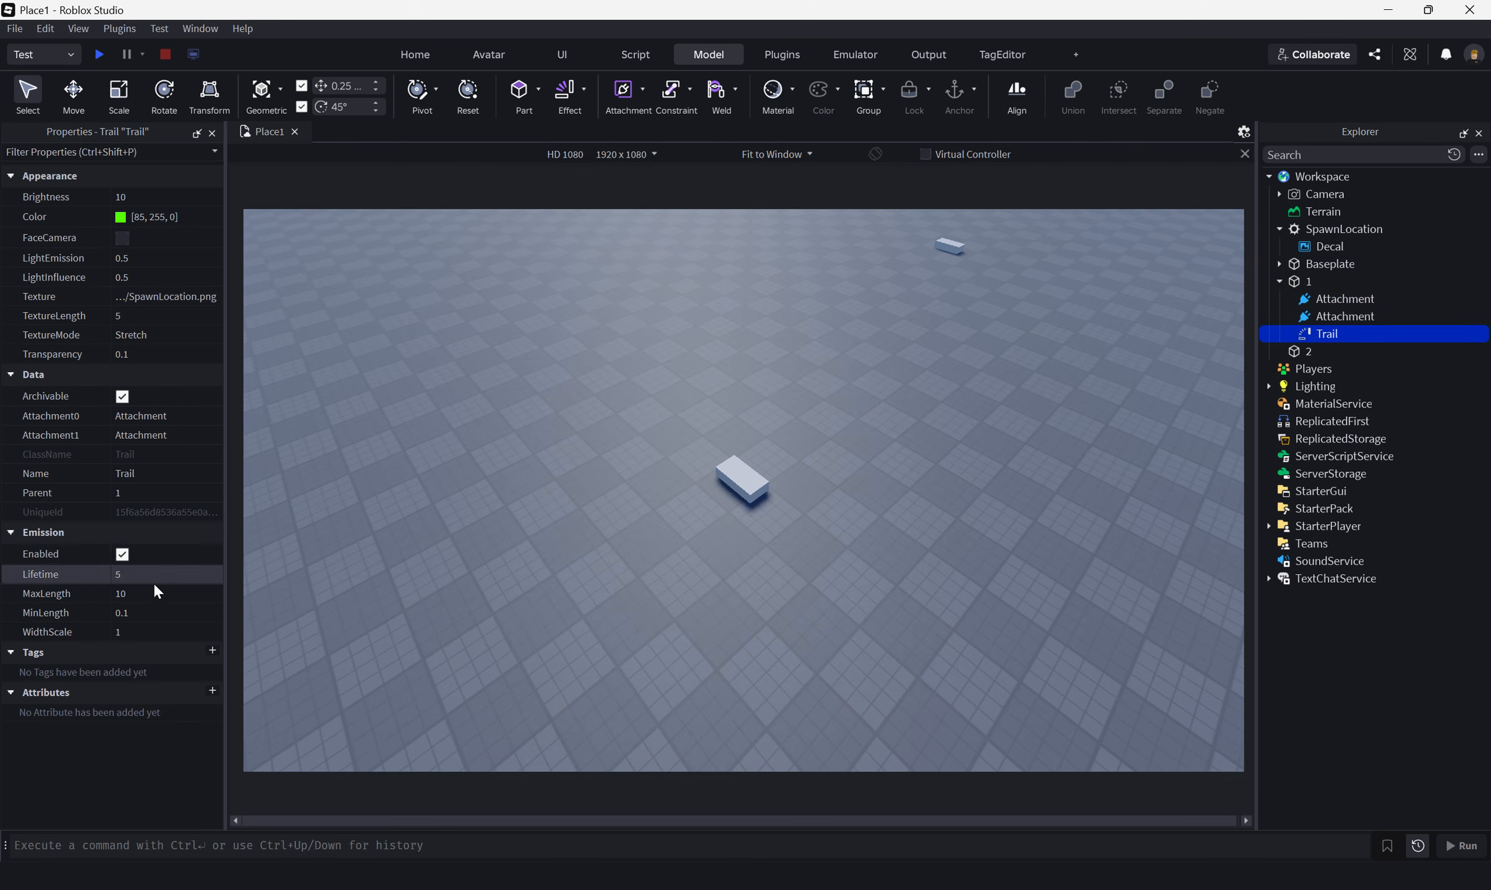
pyautogui.moveTo(741, 481); pyautogui.dragTo(640, 502)
# Step: Set the trail's MaxLength to 100 and test it by moving part 1 around, leaving it at about -58.5, 0.5, 59
pyautogui.click(1323, 334)
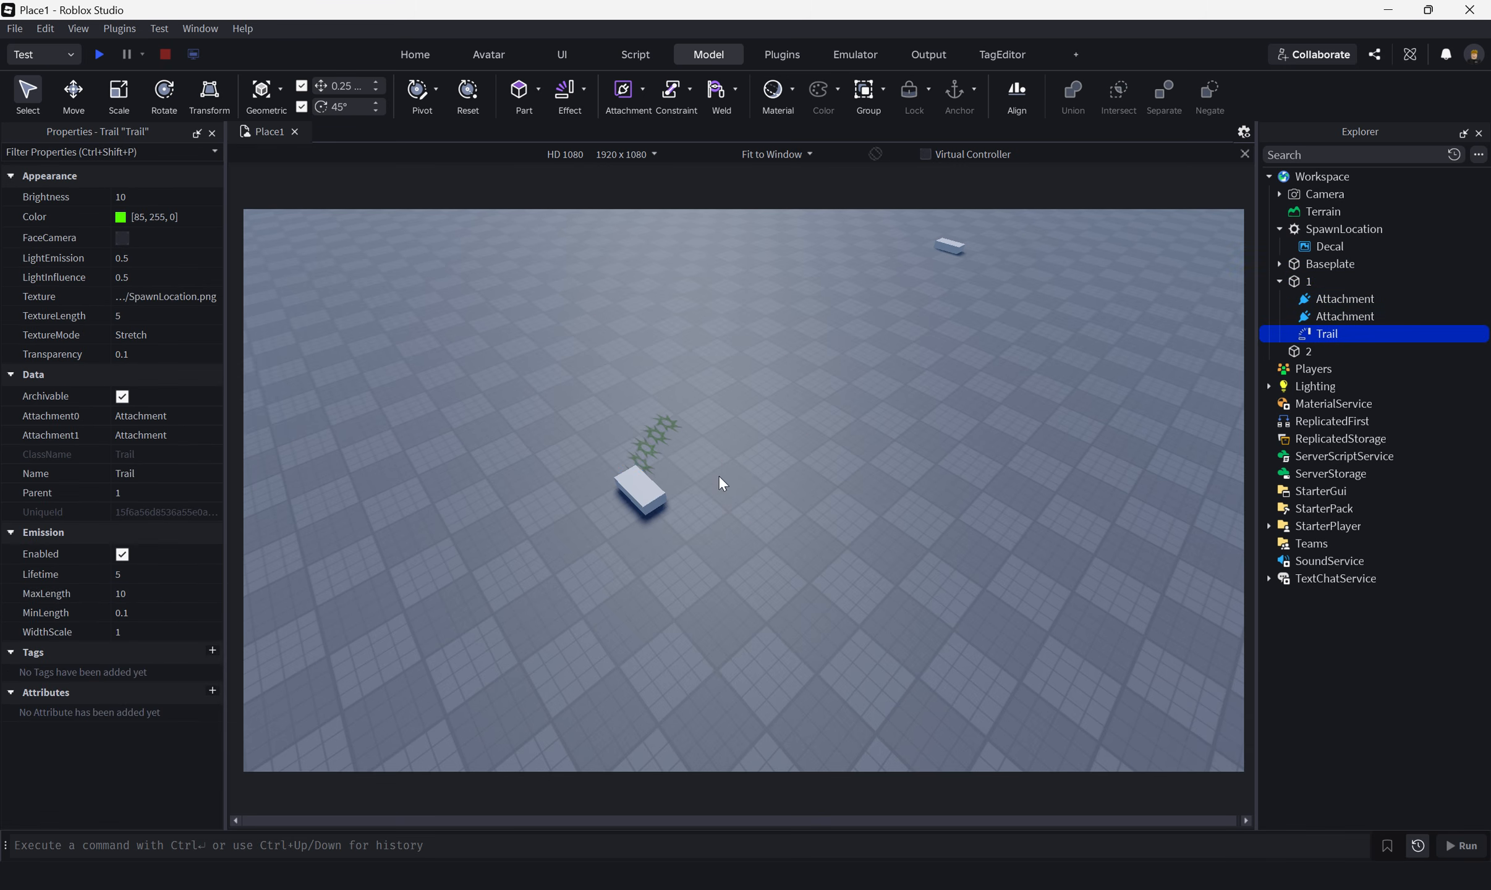
pyautogui.click(165, 594)
pyautogui.write('100')
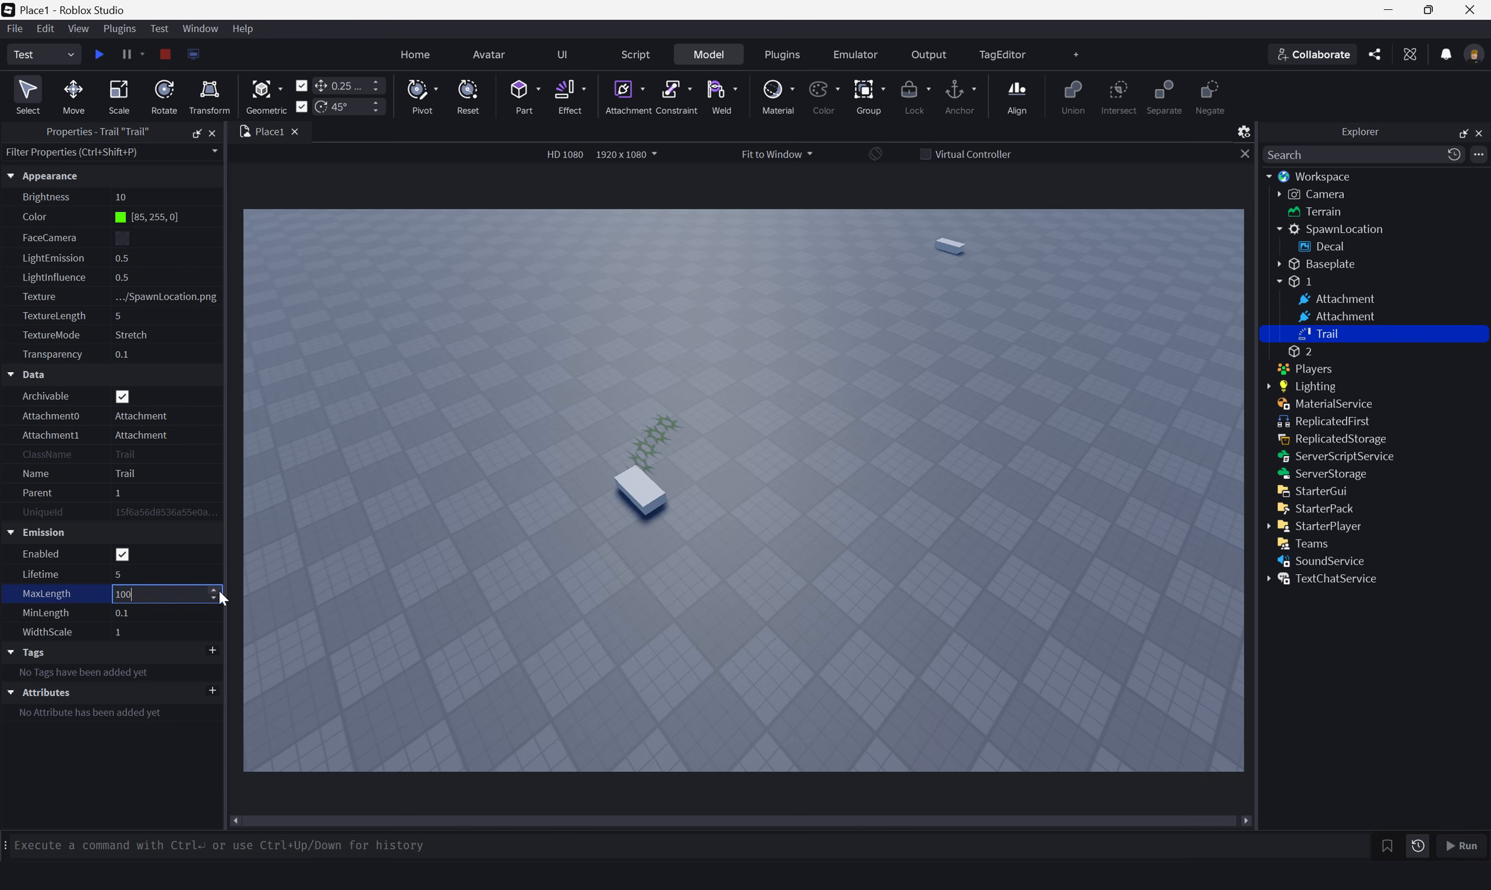
pyautogui.press('Return')
pyautogui.moveTo(639, 494)
pyautogui.mouseDown()
pyautogui.moveTo(720, 519)
pyautogui.moveTo(572, 347)
pyautogui.moveTo(1008, 470)
pyautogui.moveTo(817, 335)
pyautogui.moveTo(420, 513)
pyautogui.moveTo(1122, 479)
pyautogui.moveTo(639, 539)
pyautogui.moveTo(493, 398)
pyautogui.moveTo(400, 397)
pyautogui.moveTo(553, 586)
pyautogui.moveTo(986, 366)
pyautogui.moveTo(690, 582)
pyautogui.moveTo(835, 312)
pyautogui.moveTo(460, 615)
pyautogui.moveTo(829, 343)
pyautogui.moveTo(1056, 616)
pyautogui.moveTo(745, 653)
pyautogui.moveTo(633, 603)
pyautogui.moveTo(866, 603)
pyautogui.moveTo(1007, 414)
pyautogui.moveTo(572, 406)
pyautogui.moveTo(449, 544)
pyautogui.moveTo(558, 623)
pyautogui.moveTo(893, 460)
pyautogui.moveTo(495, 516)
pyautogui.moveTo(609, 402)
pyautogui.moveTo(797, 331)
pyautogui.moveTo(694, 572)
pyautogui.moveTo(652, 401)
pyautogui.moveTo(637, 408)
pyautogui.mouseUp()
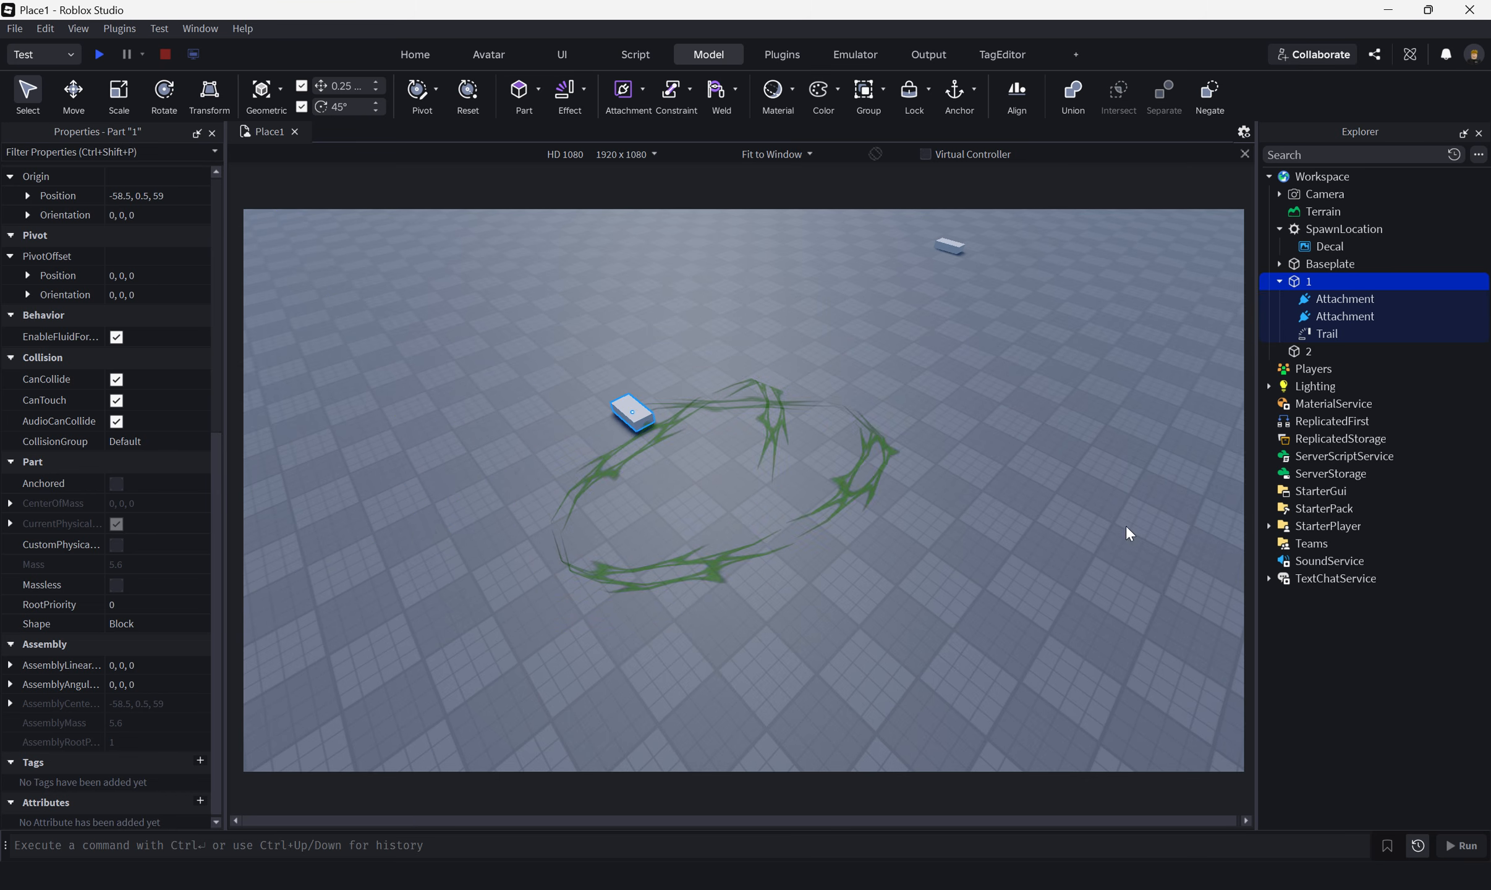
# Step: Set the trail's MaxLength to 0 and test it by moving part 1, leaving it at about -49.75, 0.5, 54.5
pyautogui.click(1317, 335)
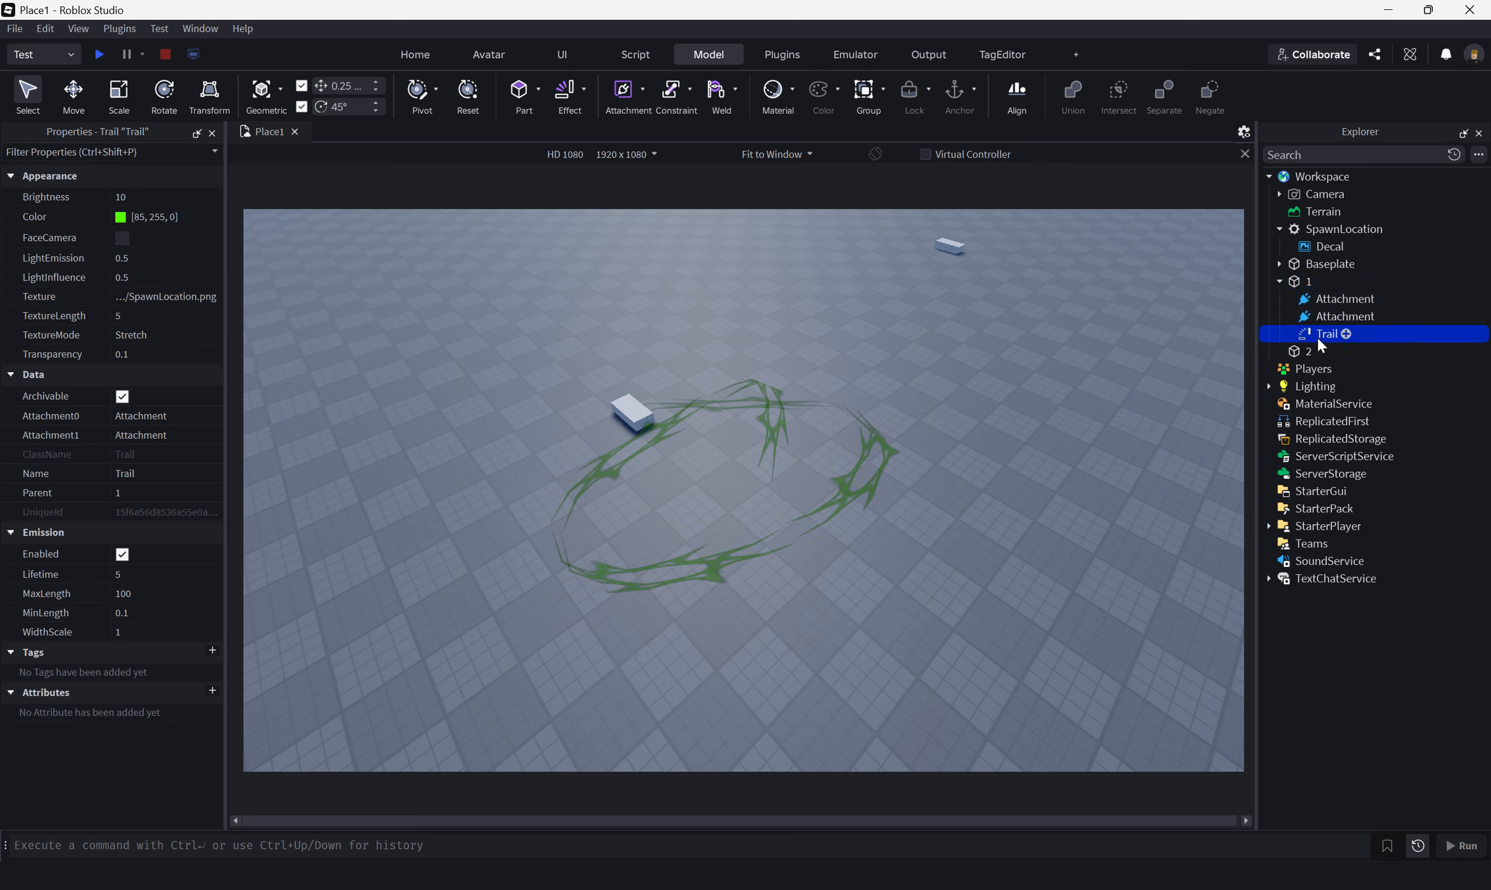
pyautogui.click(153, 597)
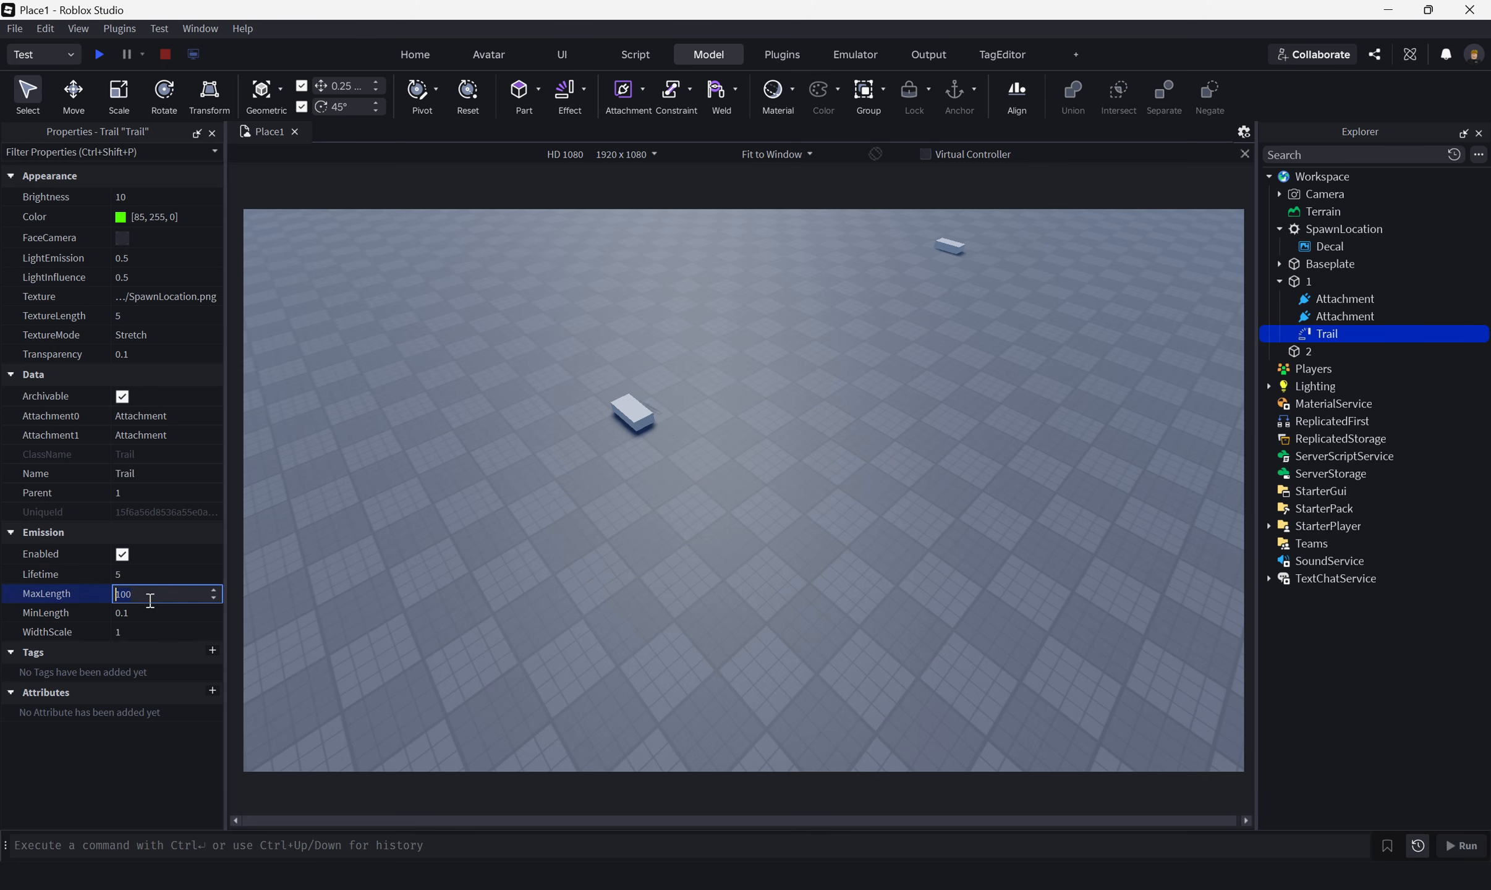
pyautogui.write('0')
pyautogui.press('Return')
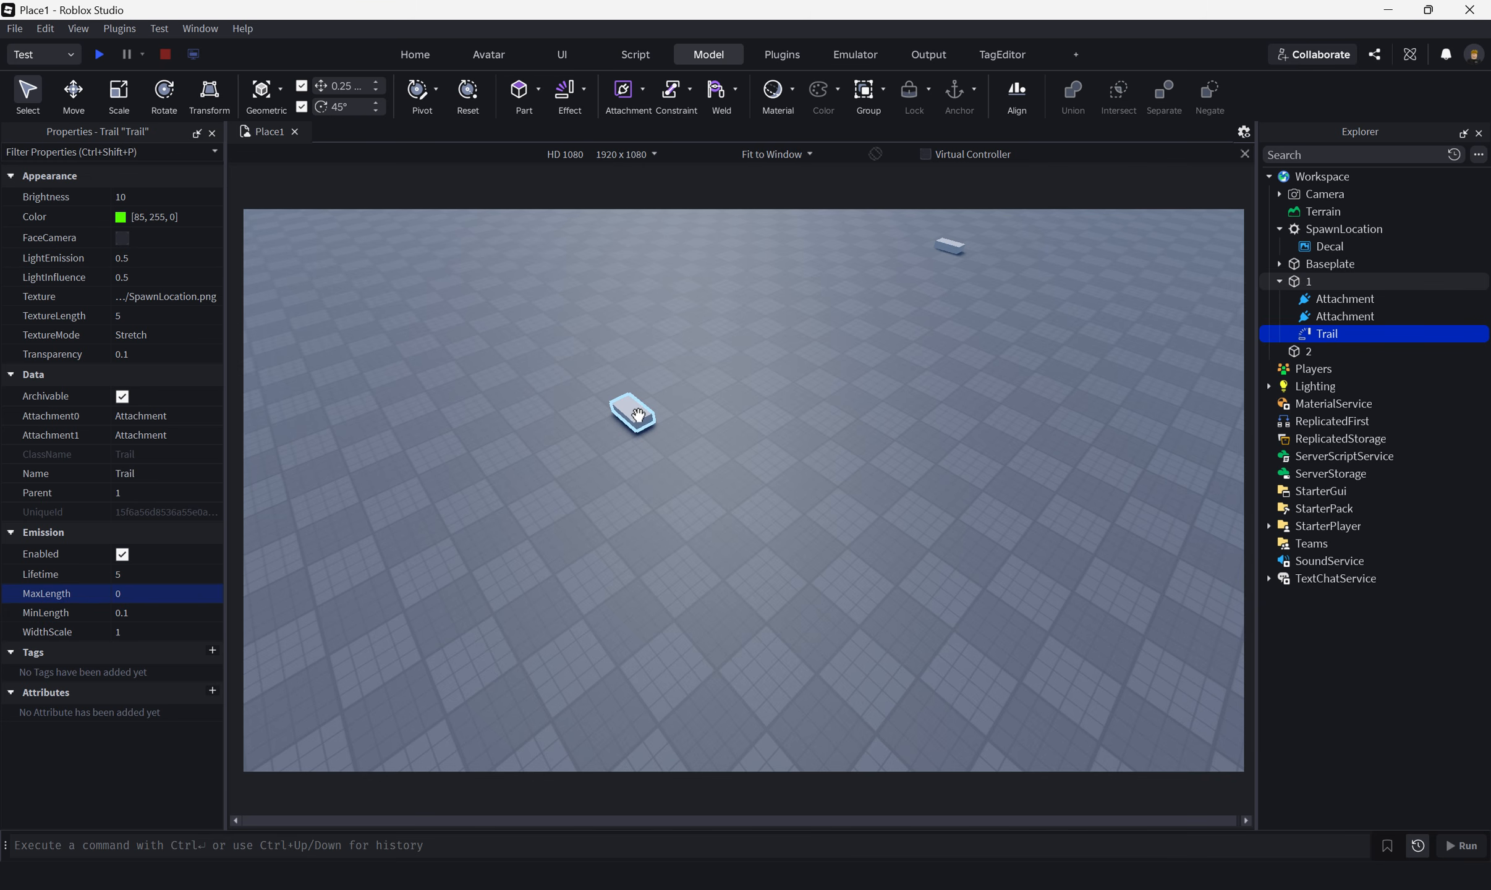
pyautogui.moveTo(633, 412)
pyautogui.mouseDown()
pyautogui.moveTo(707, 558)
pyautogui.moveTo(532, 529)
pyautogui.moveTo(516, 508)
pyautogui.moveTo(492, 559)
pyautogui.moveTo(658, 572)
pyautogui.moveTo(590, 488)
pyautogui.moveTo(702, 433)
pyautogui.moveTo(462, 240)
pyautogui.moveTo(769, 572)
pyautogui.moveTo(749, 529)
pyautogui.moveTo(809, 446)
pyautogui.mouseUp()
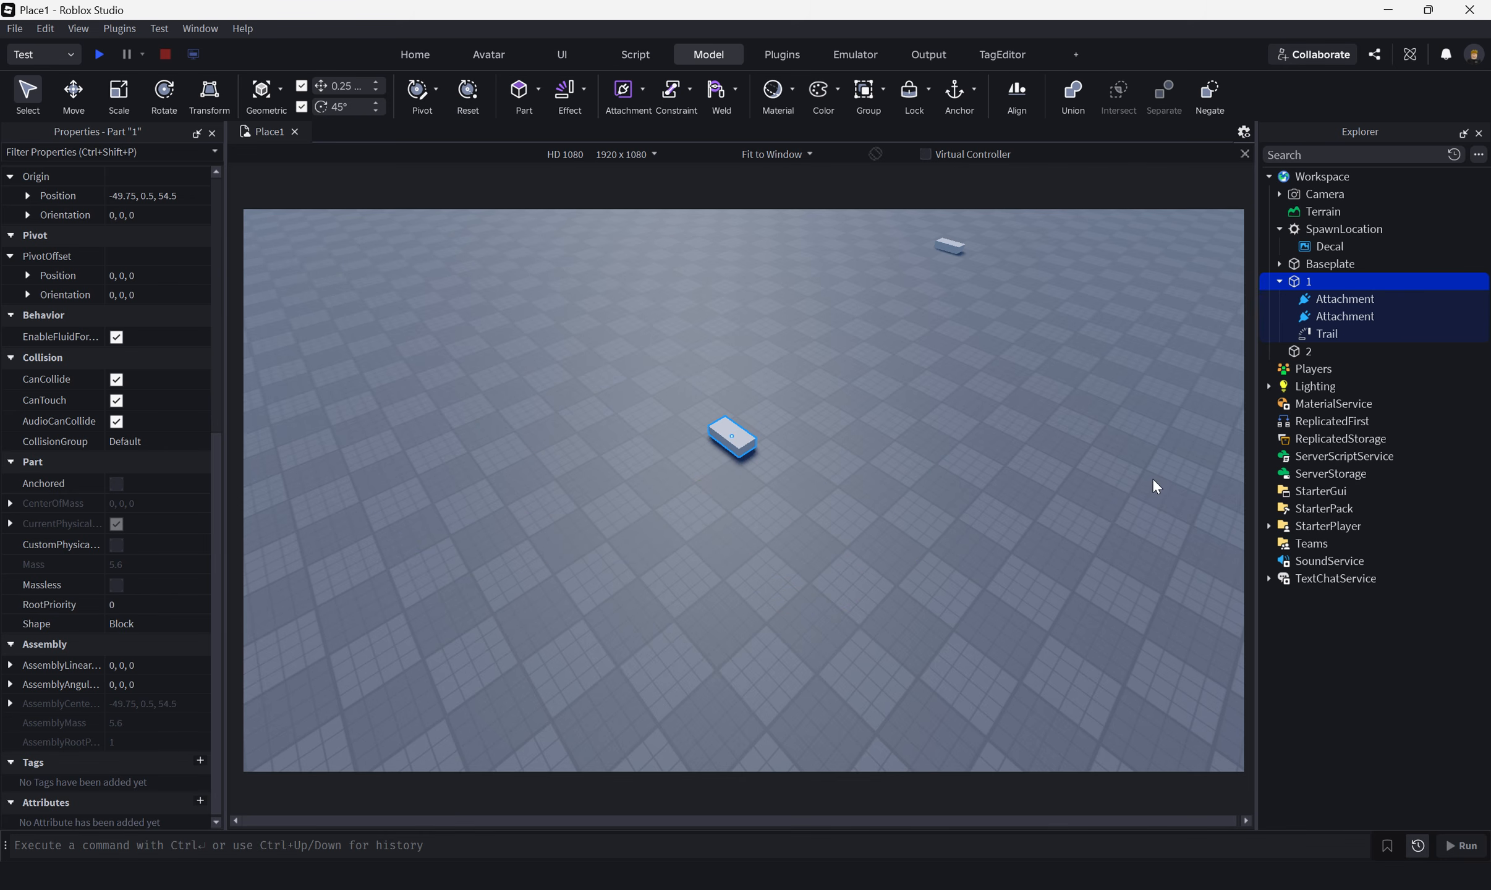
pyautogui.click(1318, 337)
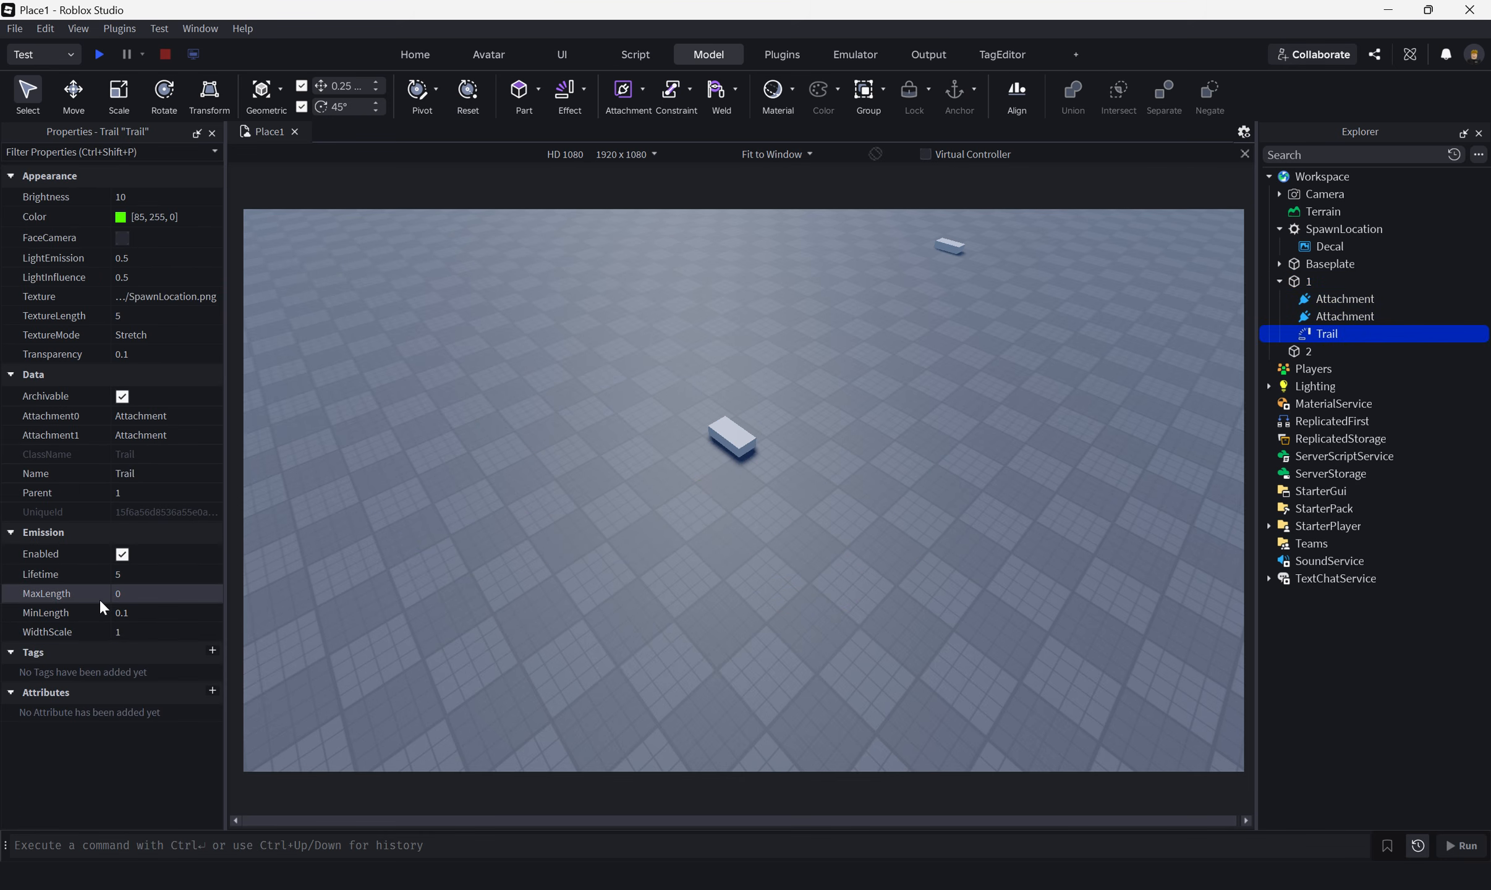